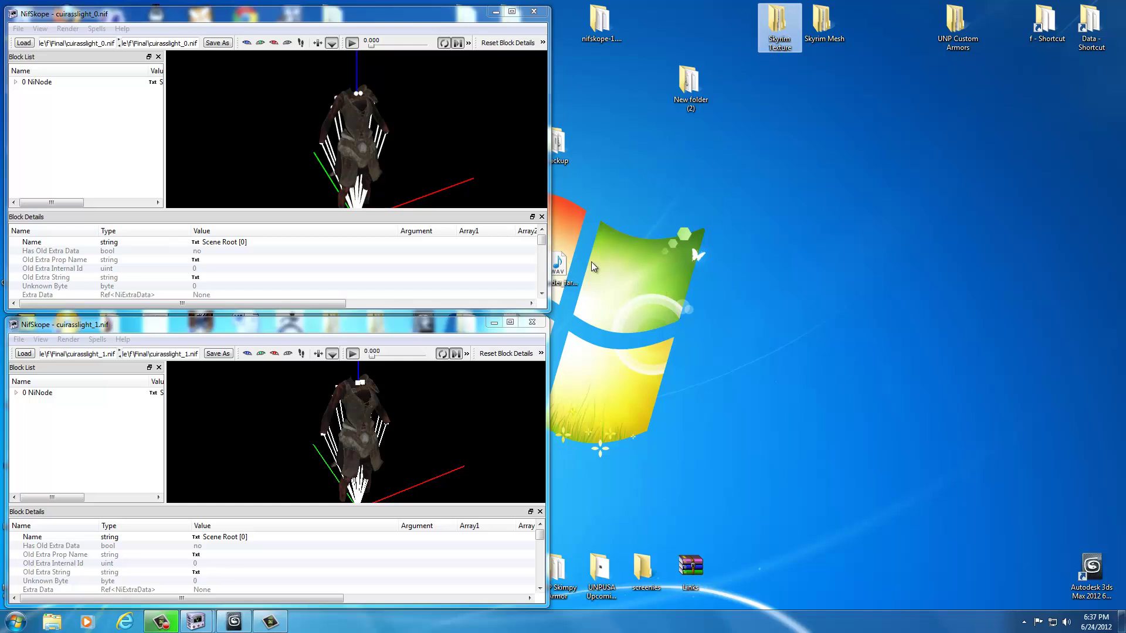
- Add the desktop folder Skyrim Texture to the custom texture folders in the rendering settings of the cuirasslight_0.nif window
drag(244, 132, 301, 135)
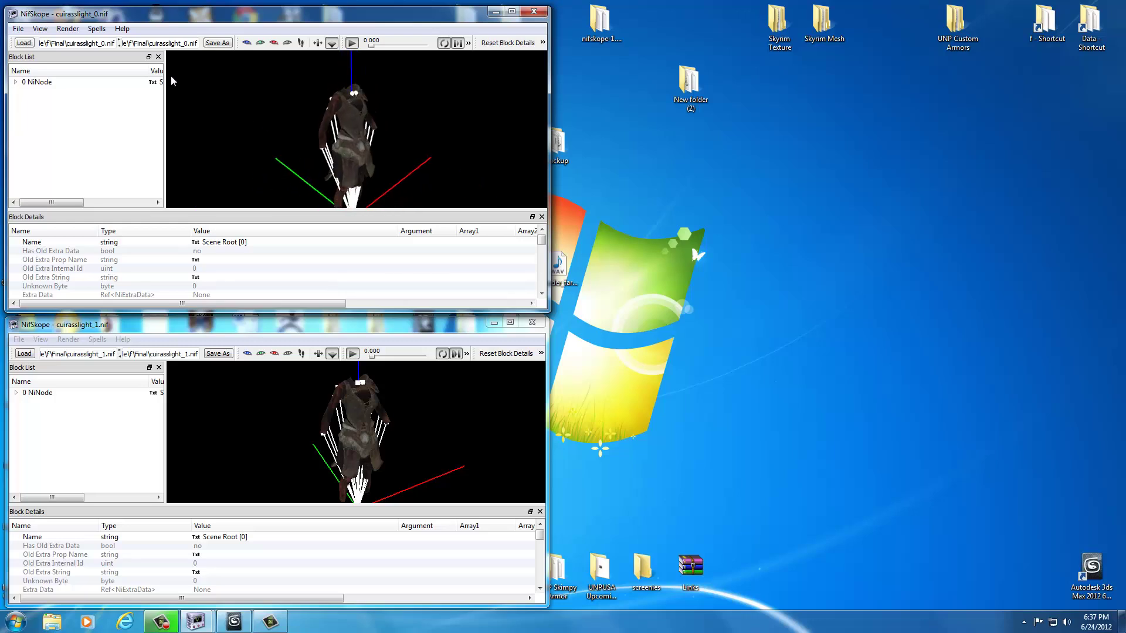
click(67, 28)
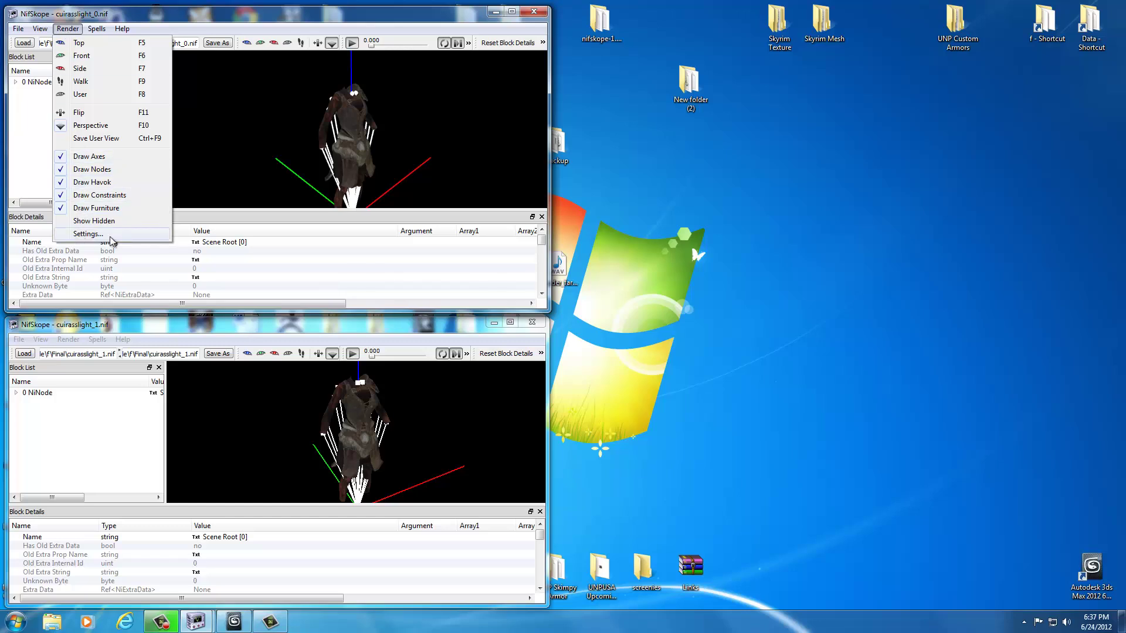
click(88, 234)
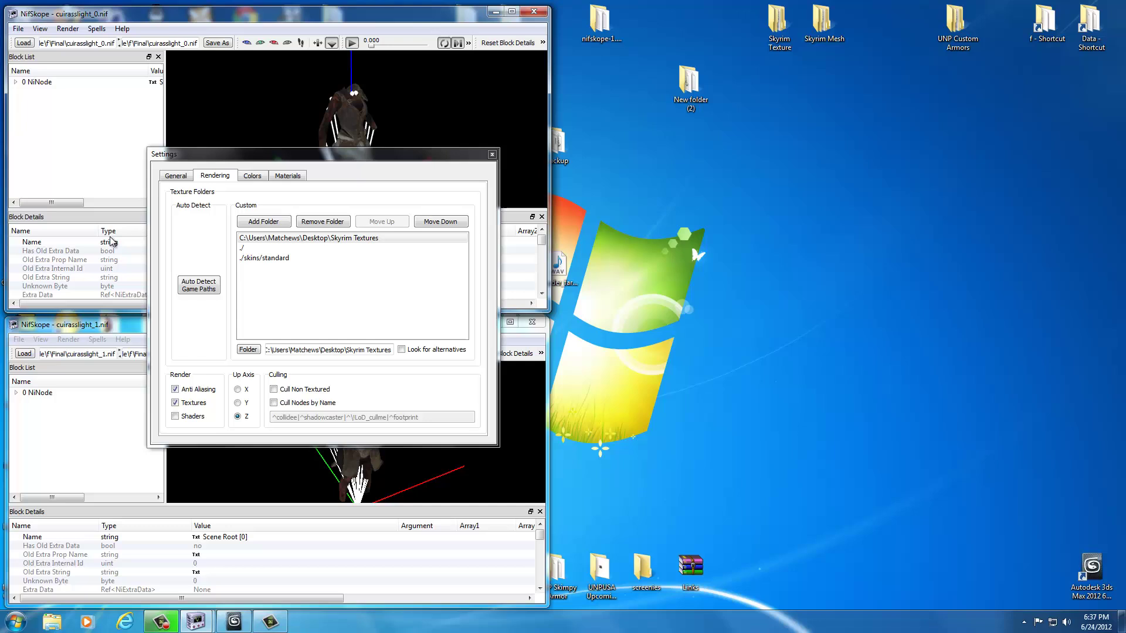
click(271, 238)
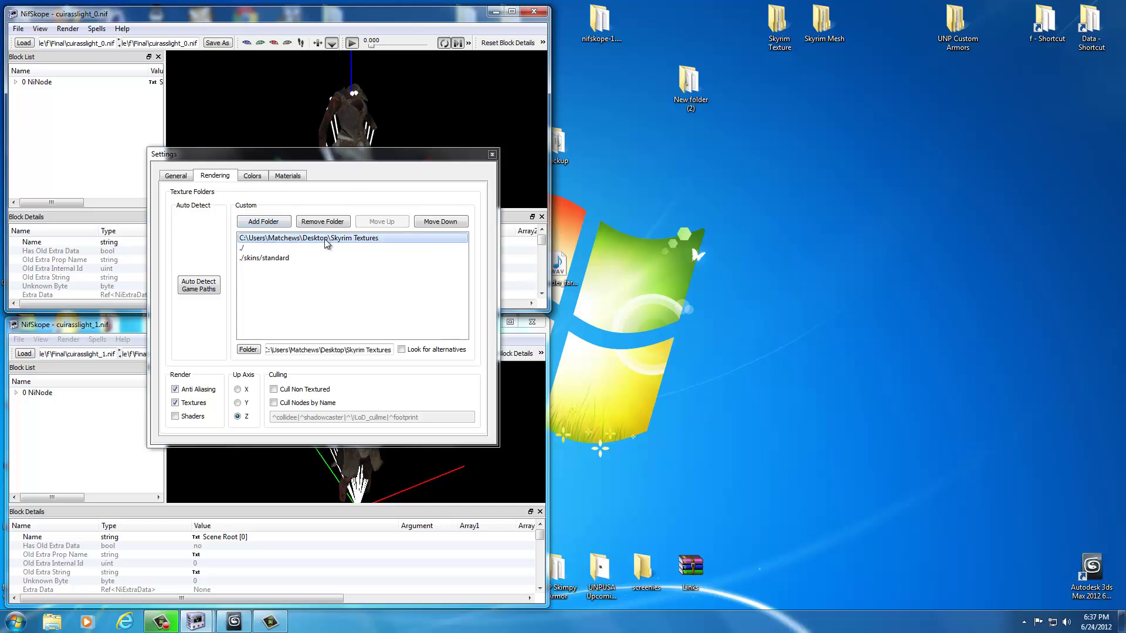
click(255, 228)
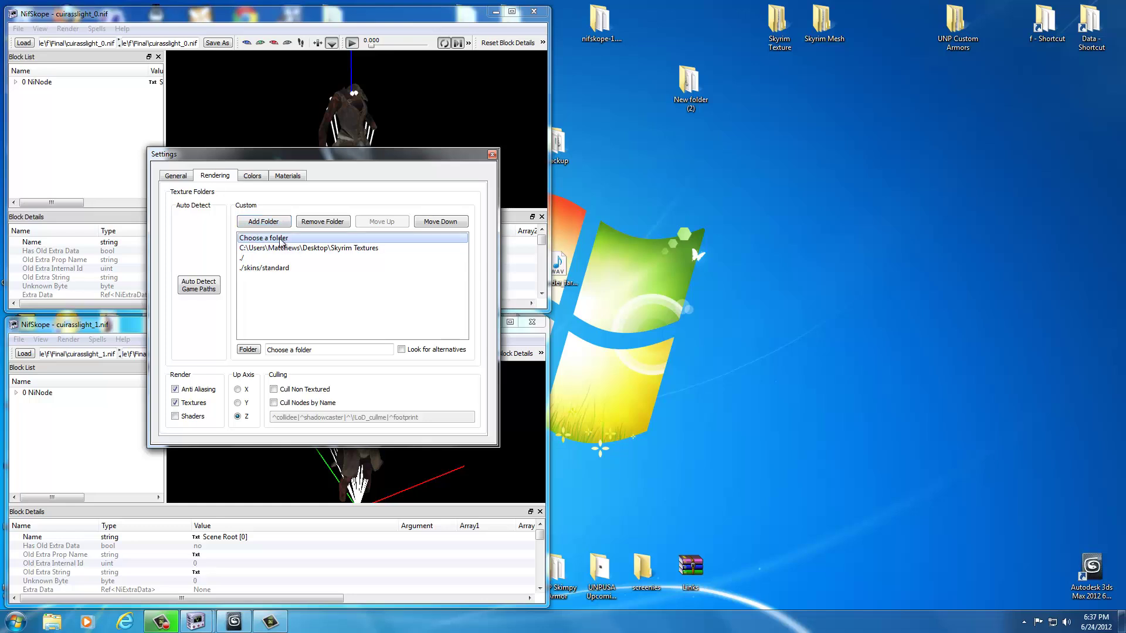
click(248, 350)
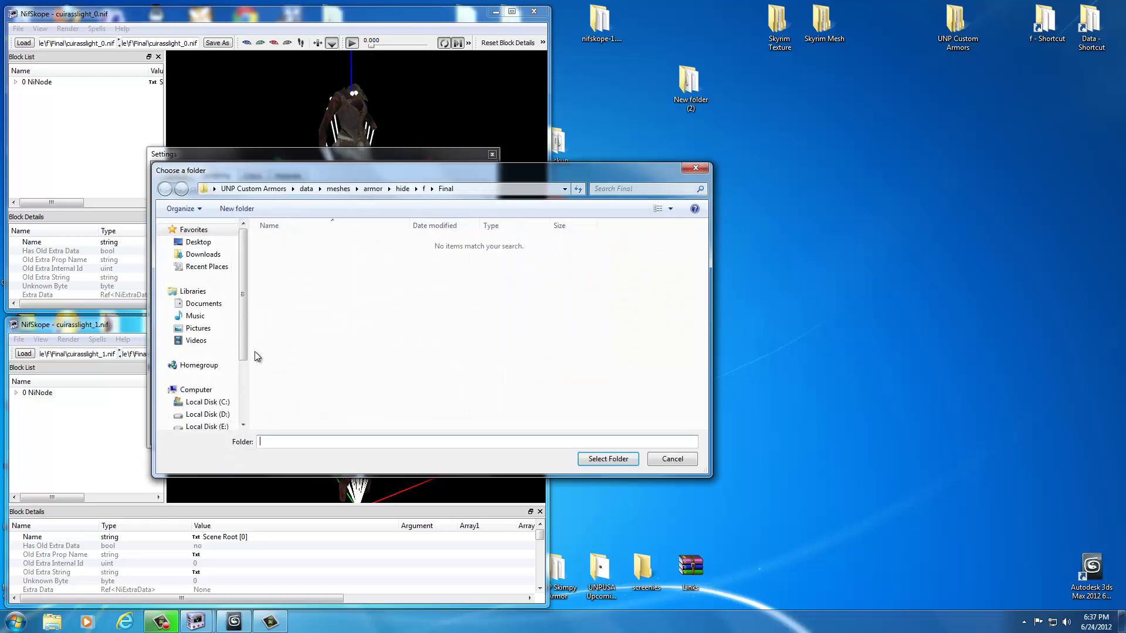
click(203, 244)
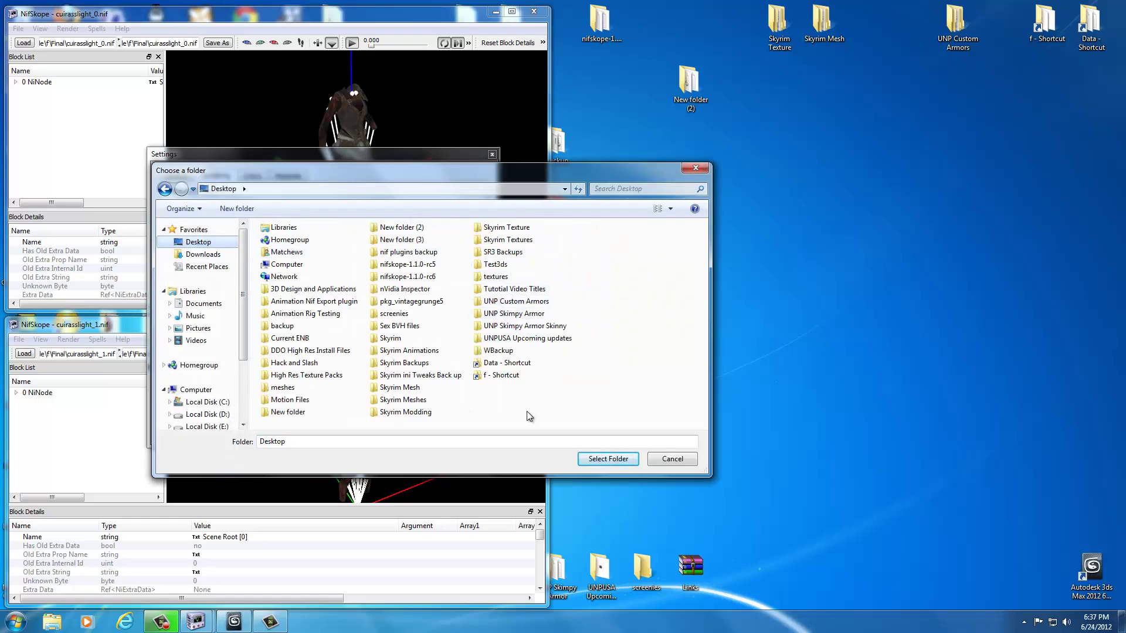
click(506, 230)
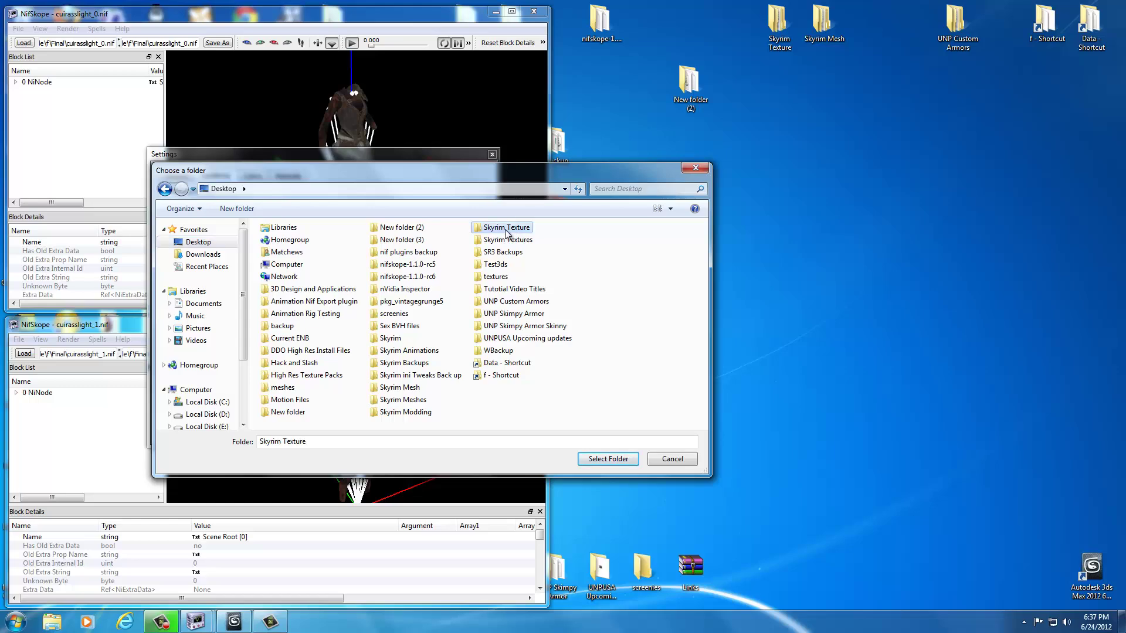
click(601, 460)
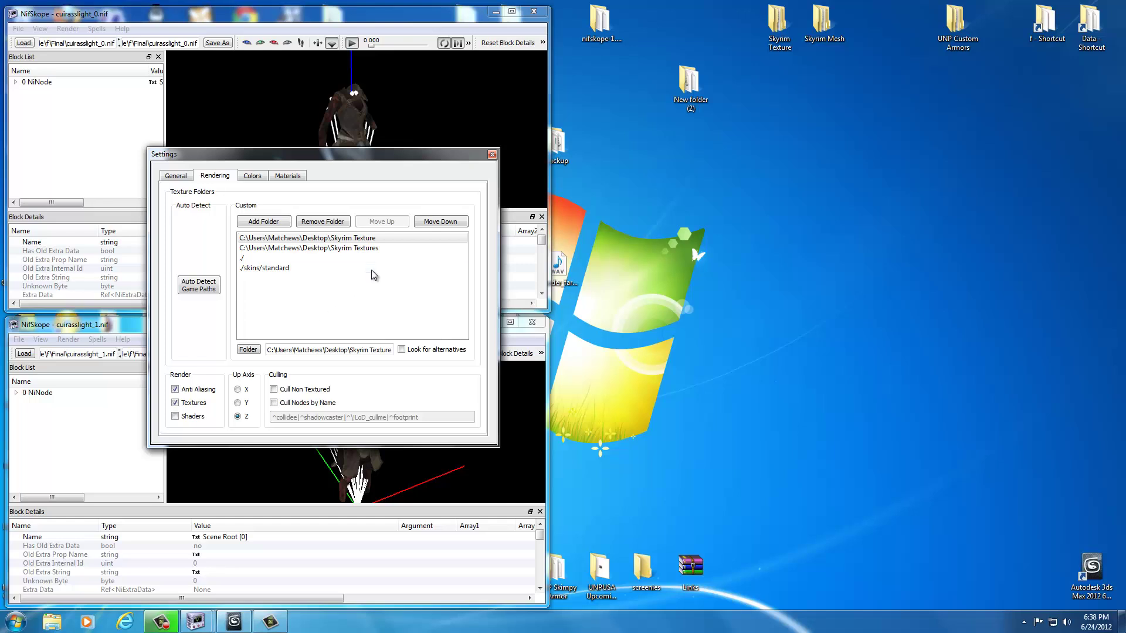
click(492, 154)
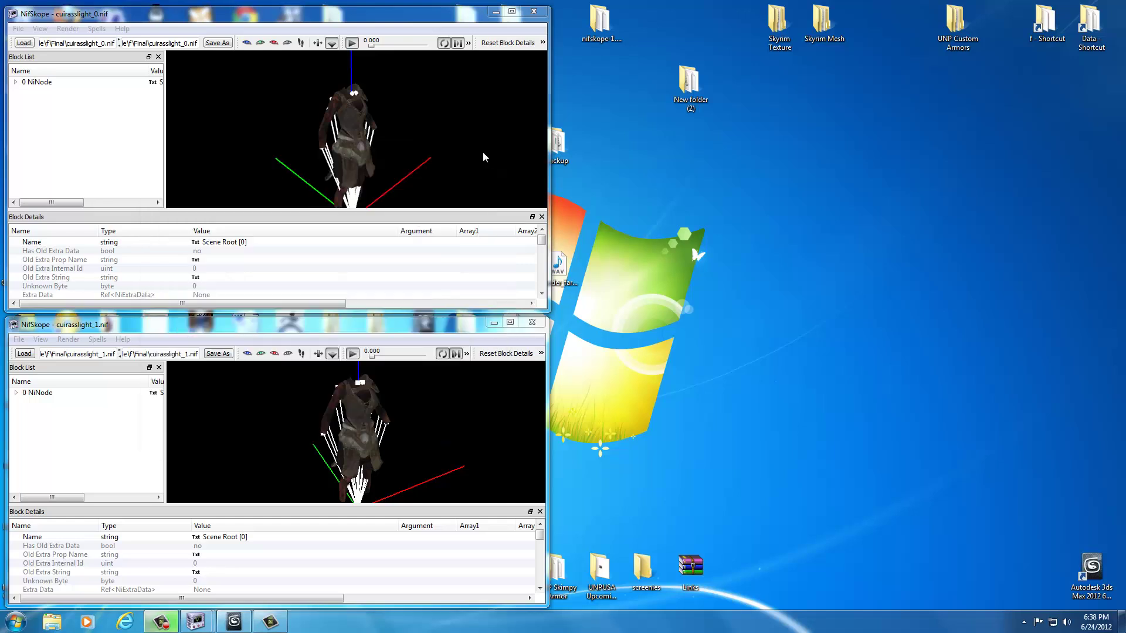
- Examine the textured cuirass mesh in cuirasslight_0.nif from several angles and distances, including its wireframe
drag(466, 154, 431, 168)
scroll(431, 169, down, 3)
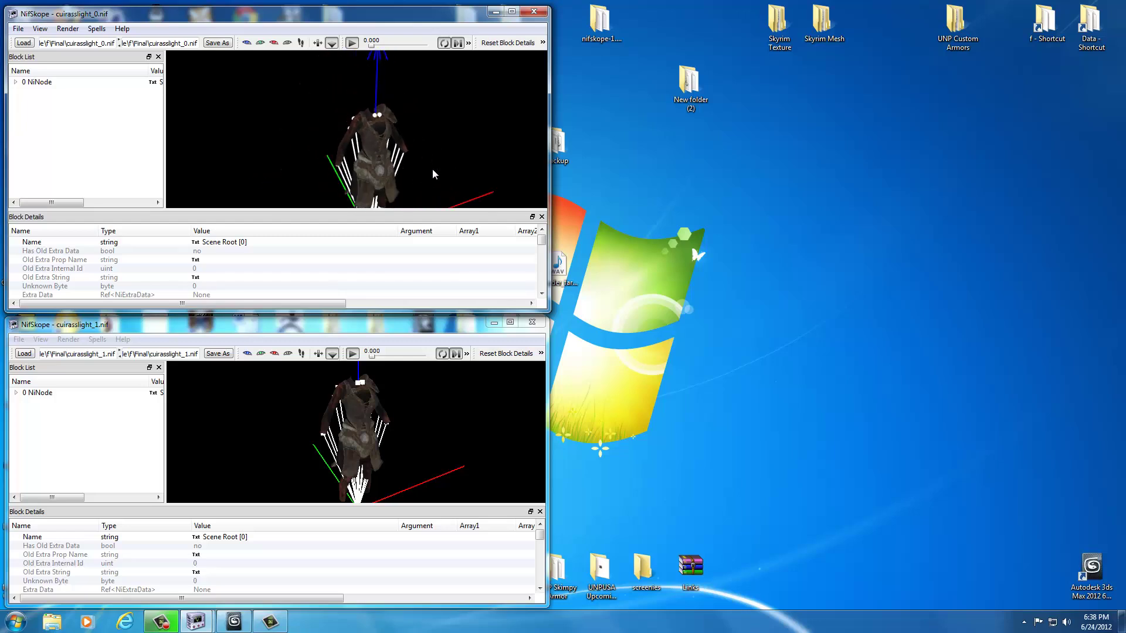
scroll(432, 153, up, 3)
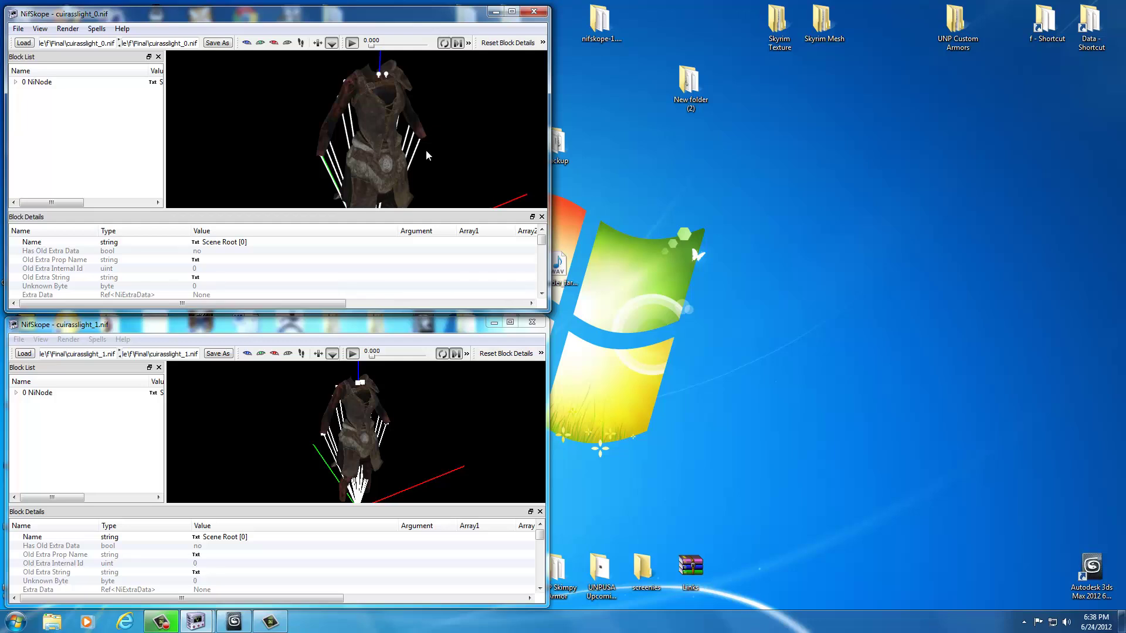
drag(445, 168, 477, 163)
click(372, 103)
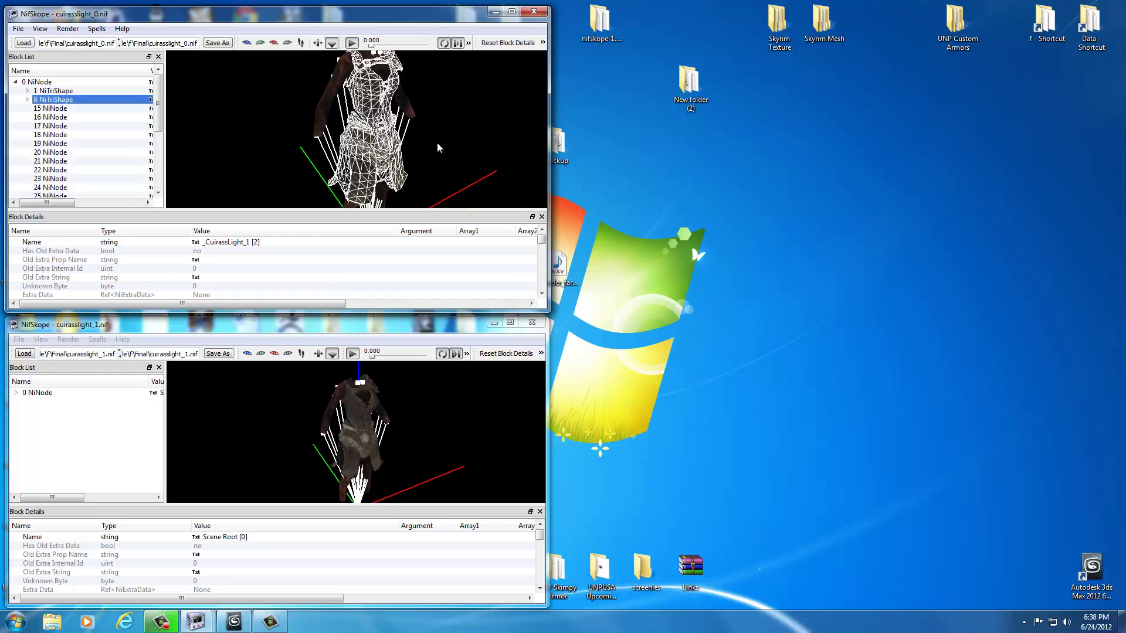
drag(438, 142, 473, 171)
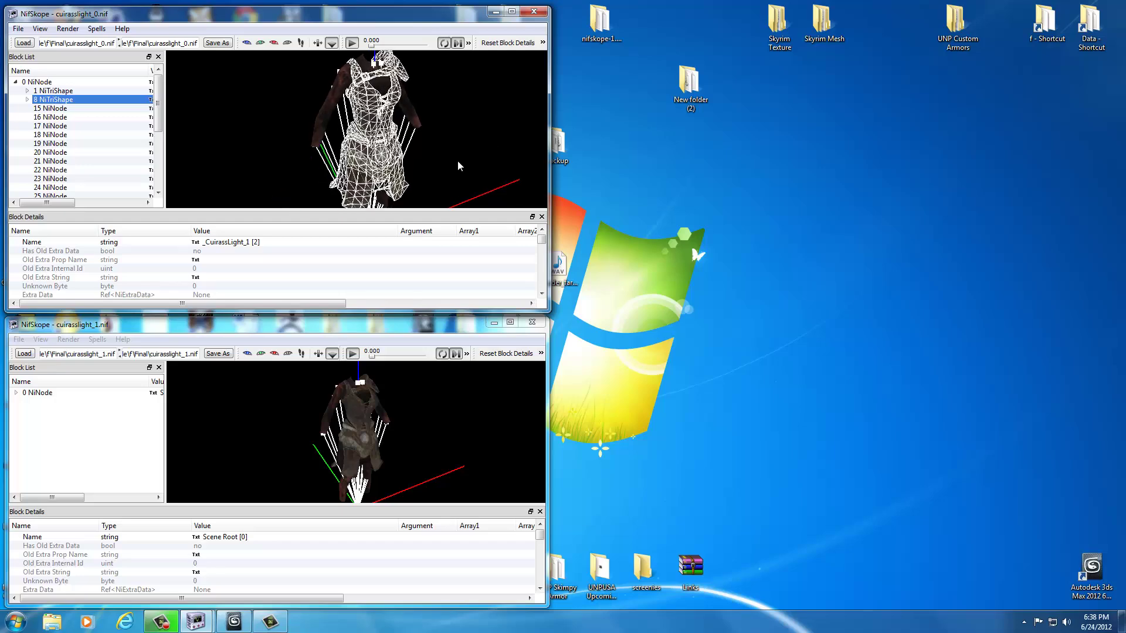
click(457, 161)
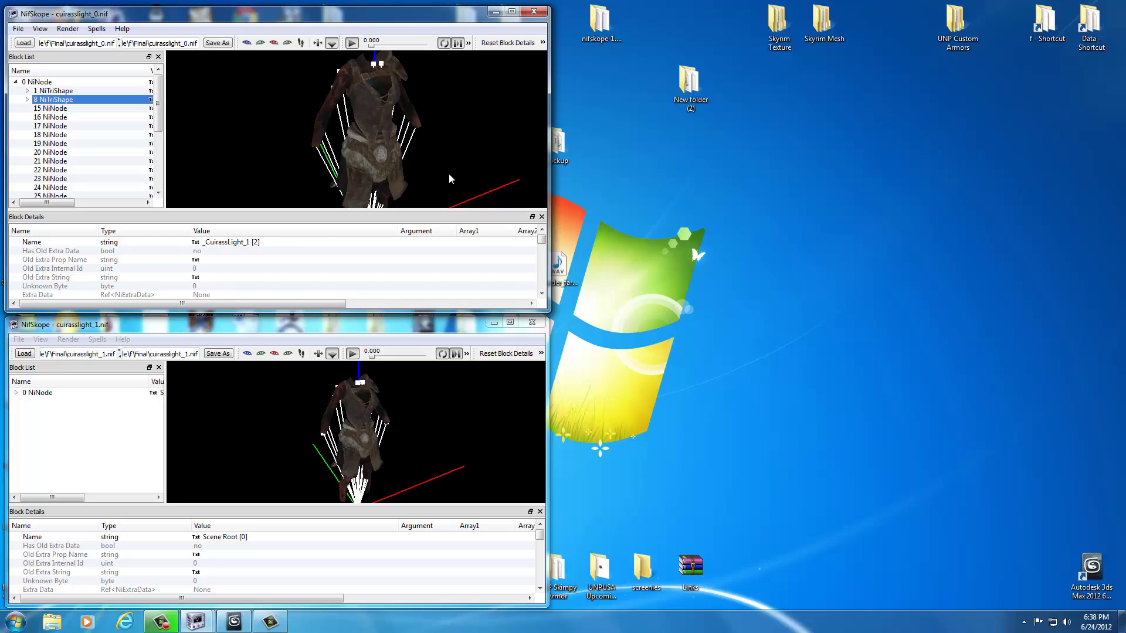
mouse_move(448, 174)
mouse_down()
mouse_move(469, 166)
mouse_move(459, 189)
mouse_move(458, 168)
mouse_move(436, 165)
mouse_move(450, 170)
mouse_move(462, 151)
mouse_move(459, 177)
mouse_move(441, 164)
mouse_up()
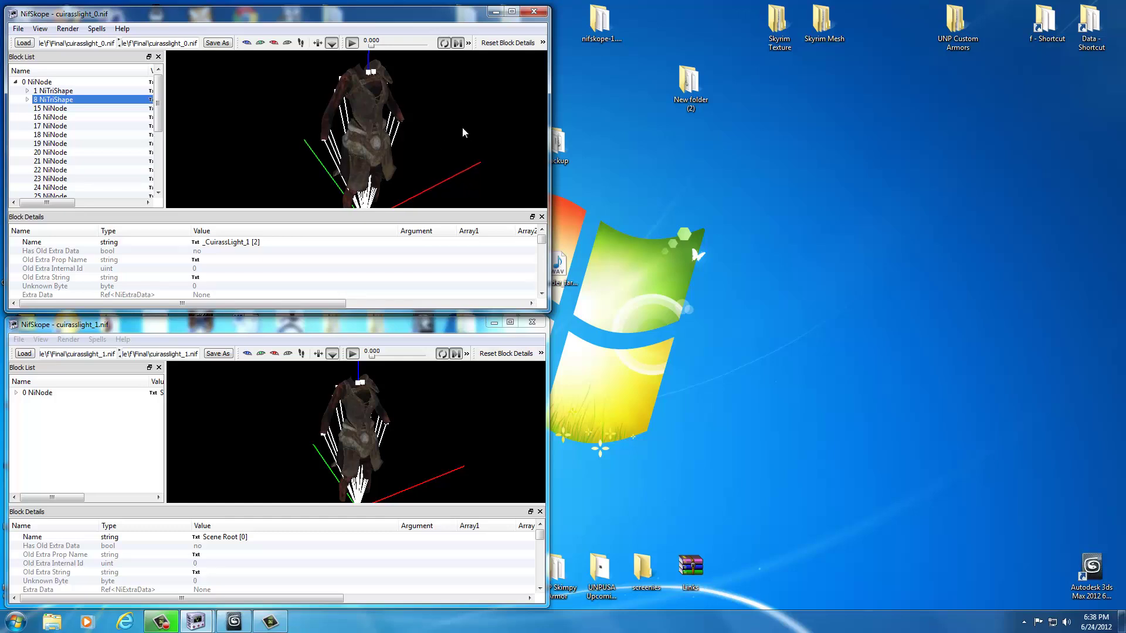
drag(462, 128, 463, 100)
drag(390, 129, 377, 135)
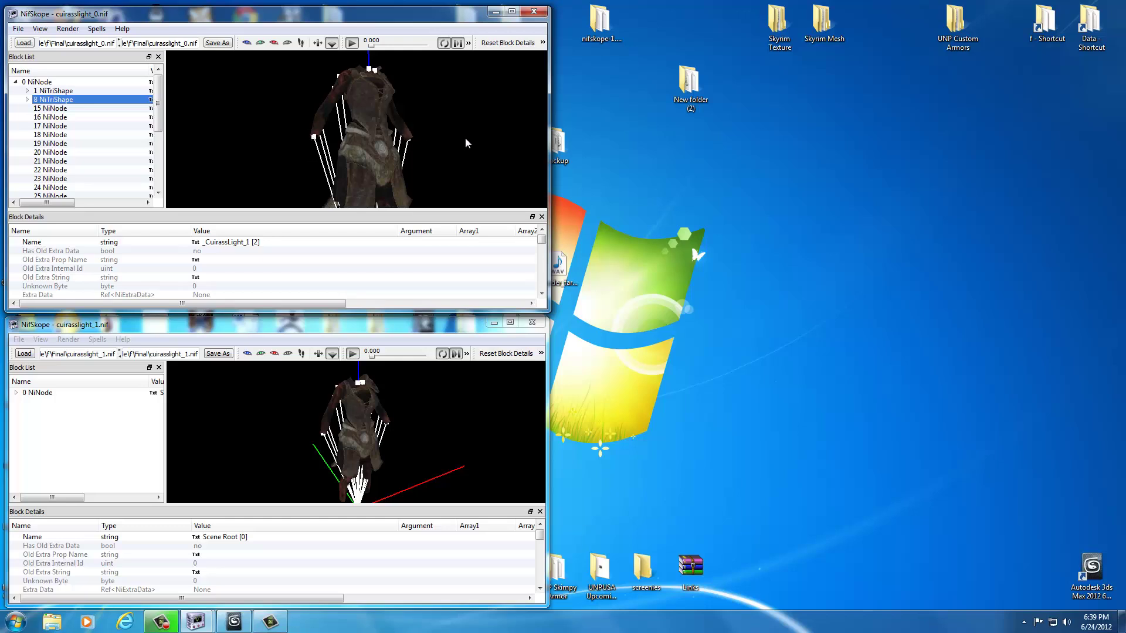
drag(466, 137, 414, 136)
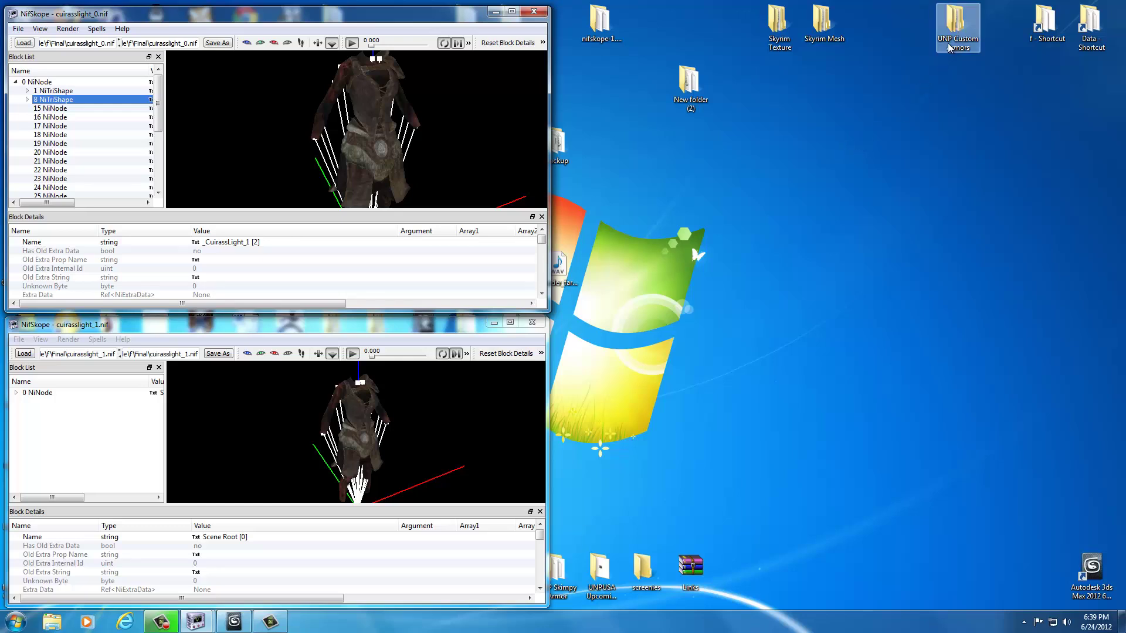
- Open femalebody_0 from UNP Custom Armors\data\meshes\Base Body Mesh and place its window beside cuirasslight_0.nif
double_click(954, 25)
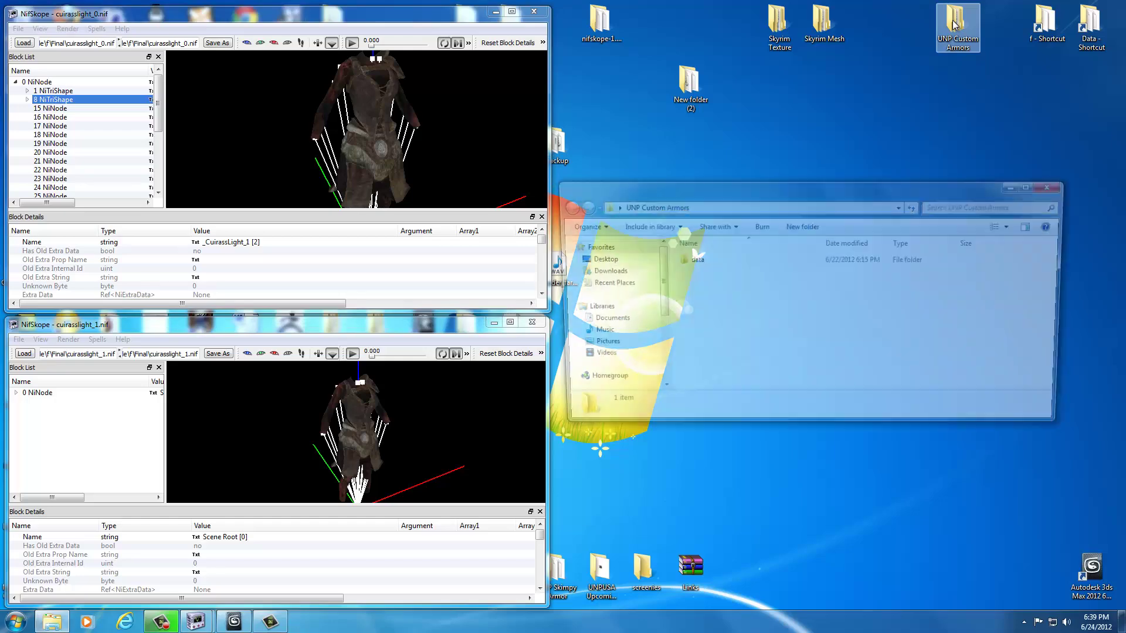
double_click(692, 260)
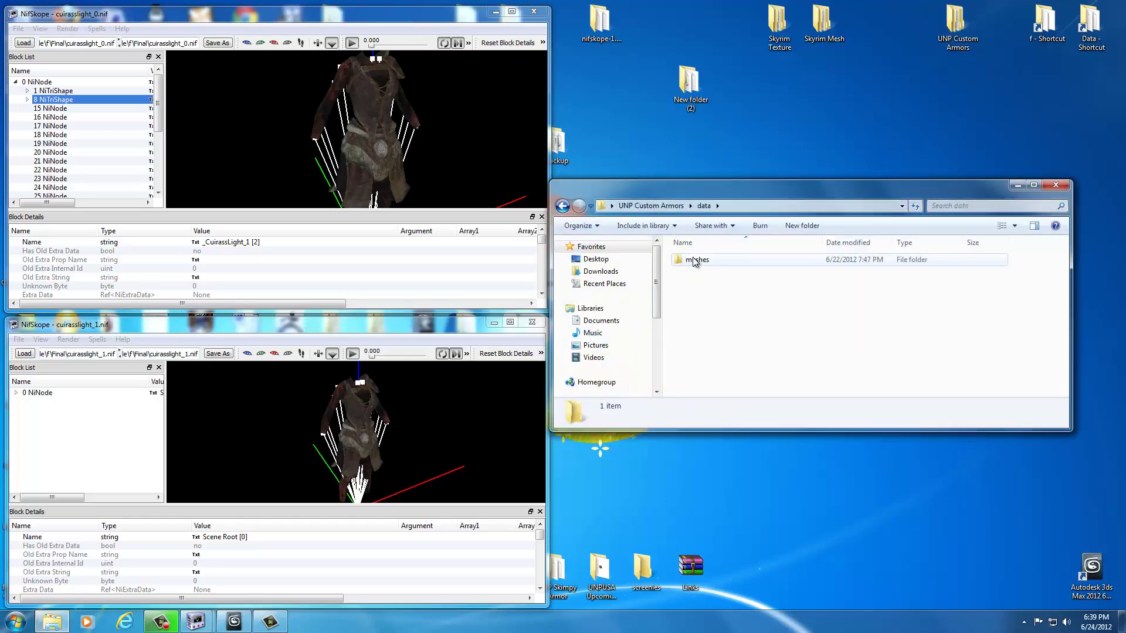
double_click(694, 261)
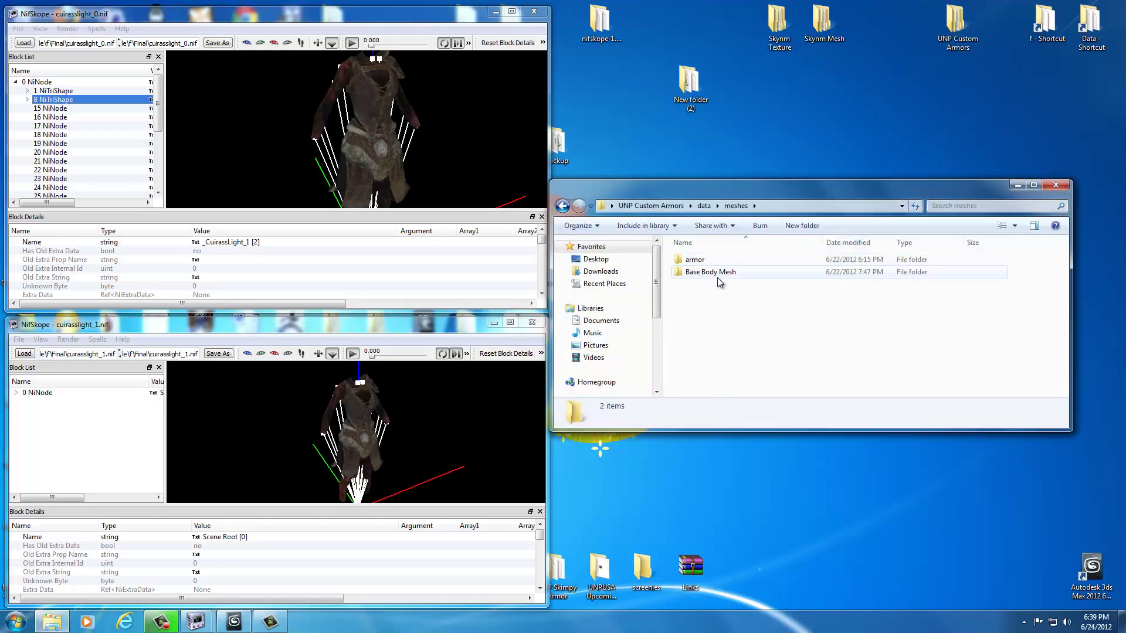
double_click(709, 274)
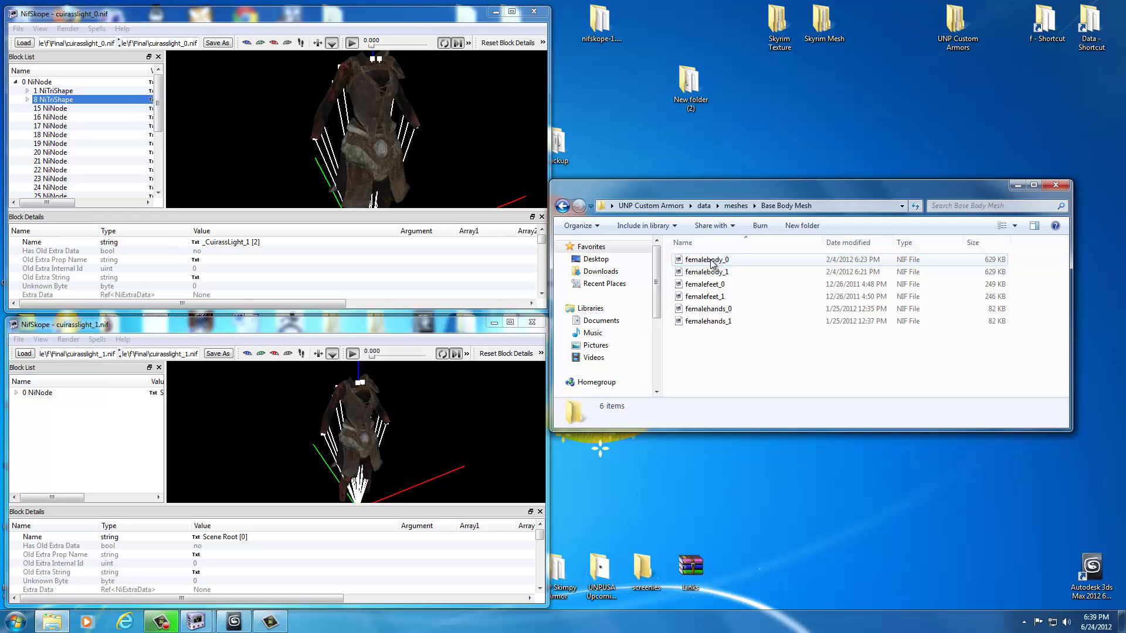
double_click(712, 261)
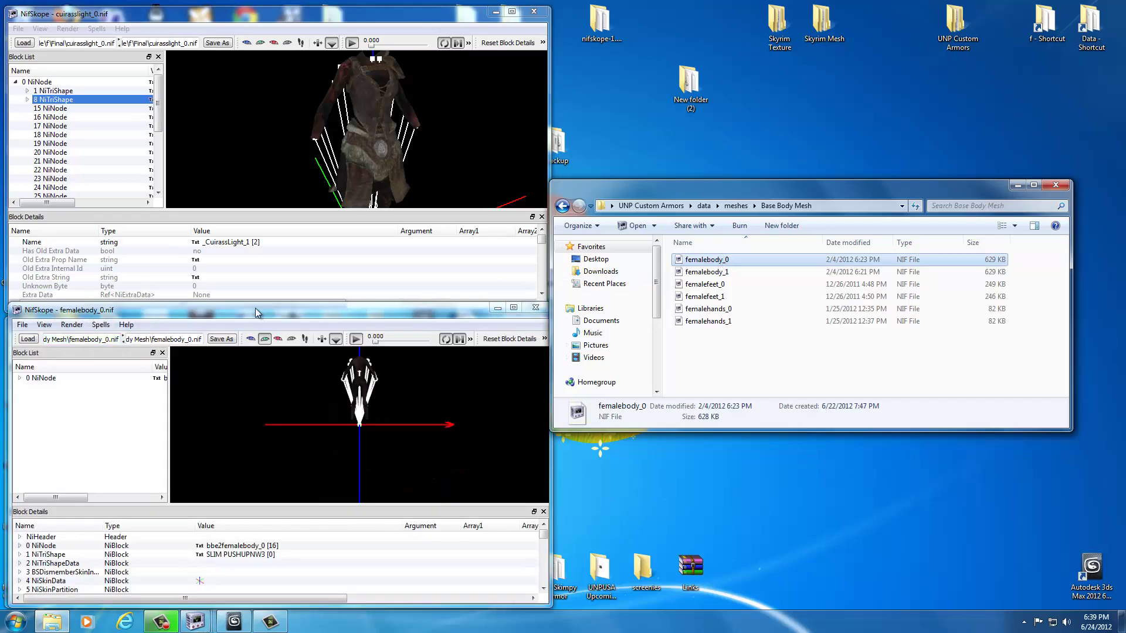
drag(256, 308, 805, 17)
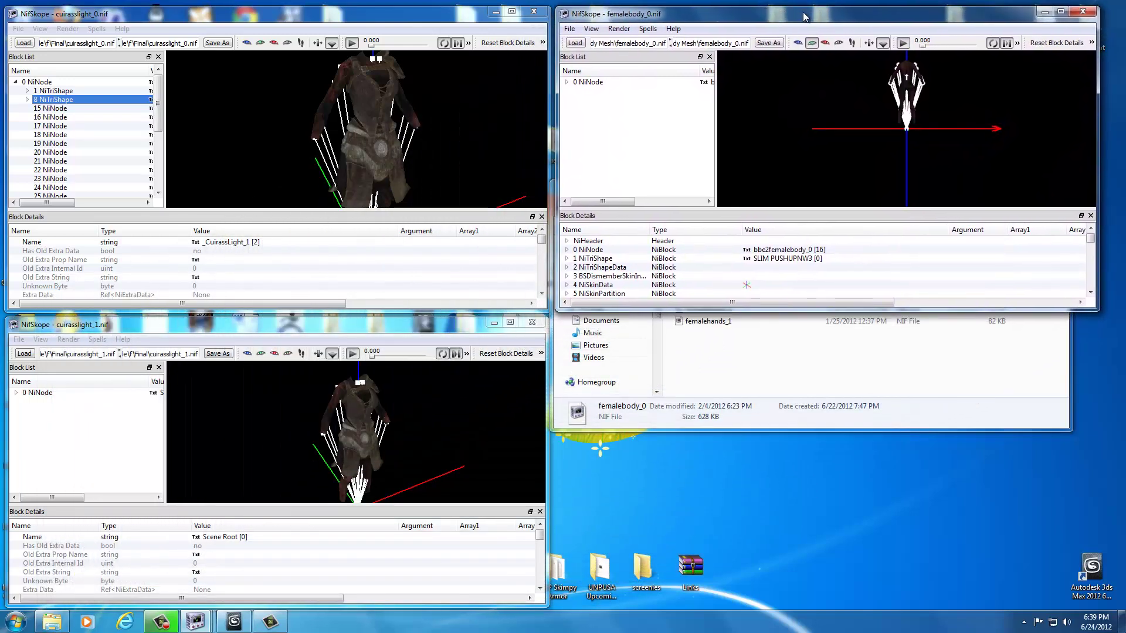
- Open femalebody_1 from the Base Body Mesh folder, place its window beside cuirasslight_1.nif, and minimize the folder window
click(827, 354)
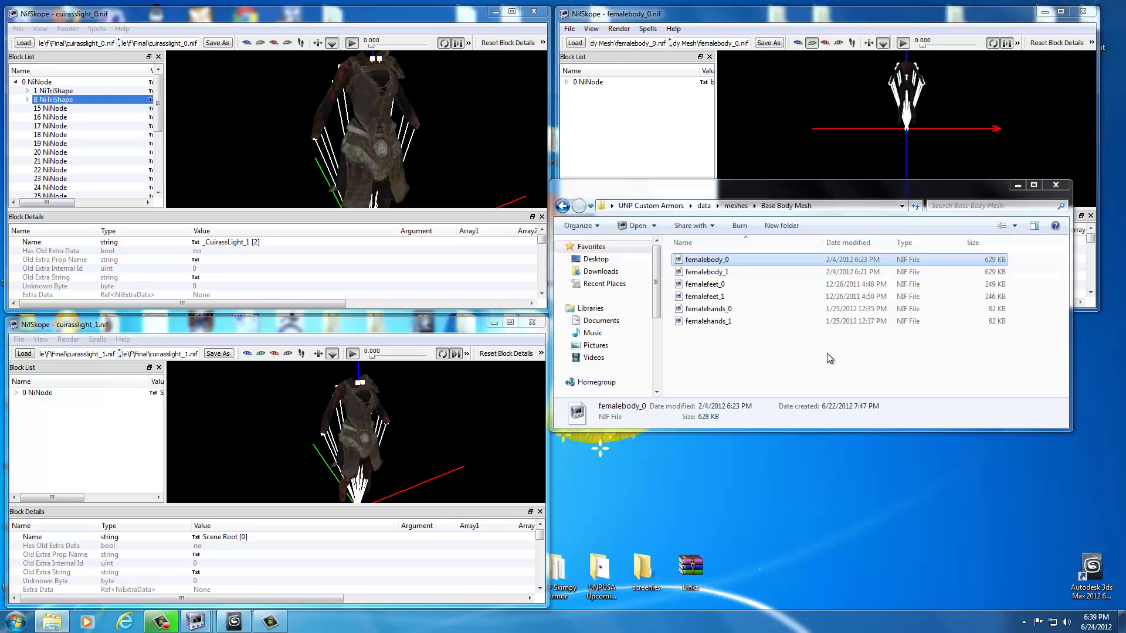
click(827, 353)
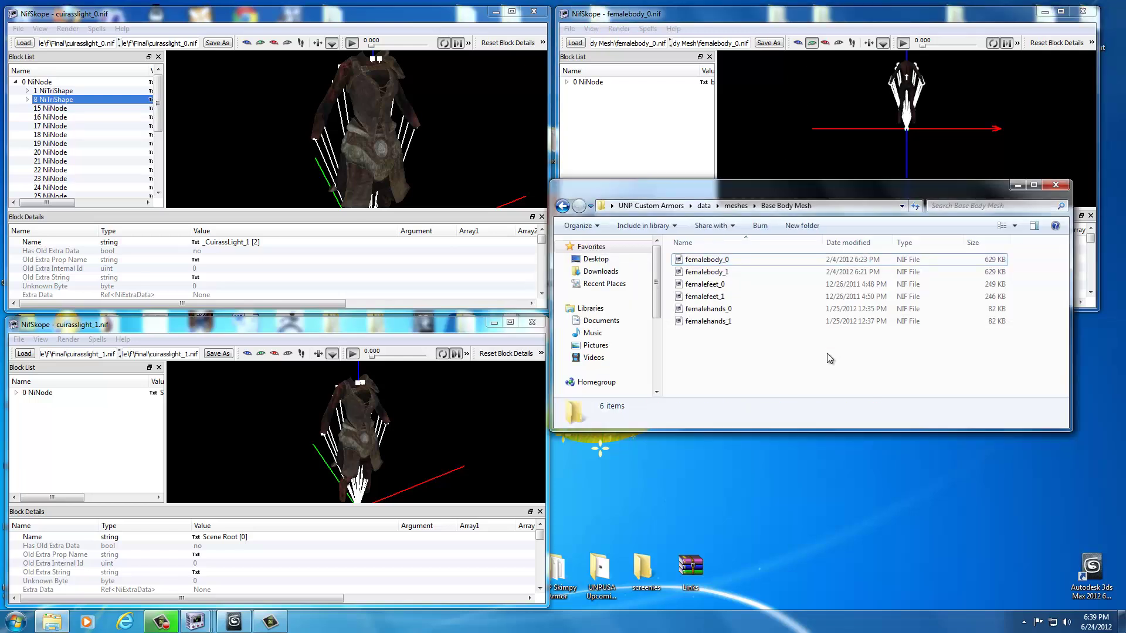
double_click(711, 273)
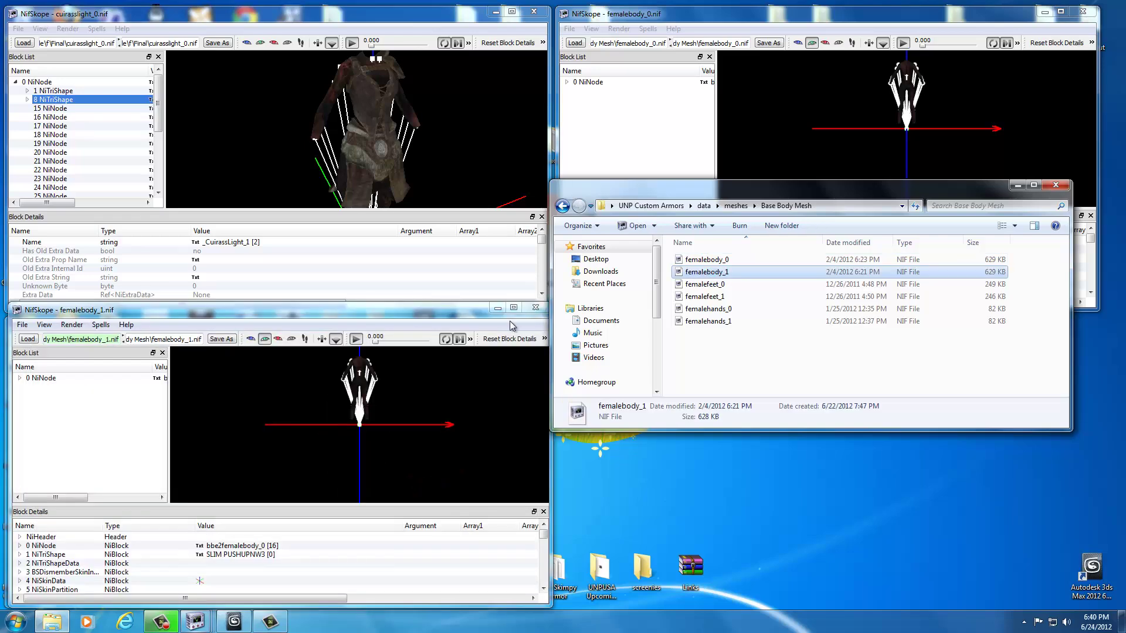
drag(185, 316, 720, 325)
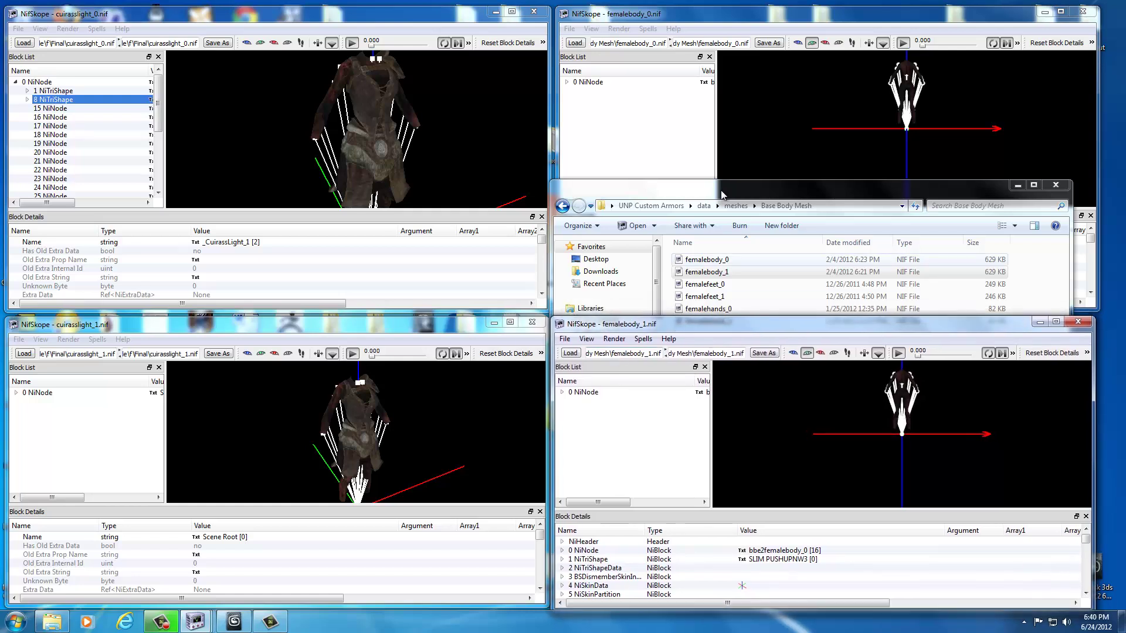
click(1017, 185)
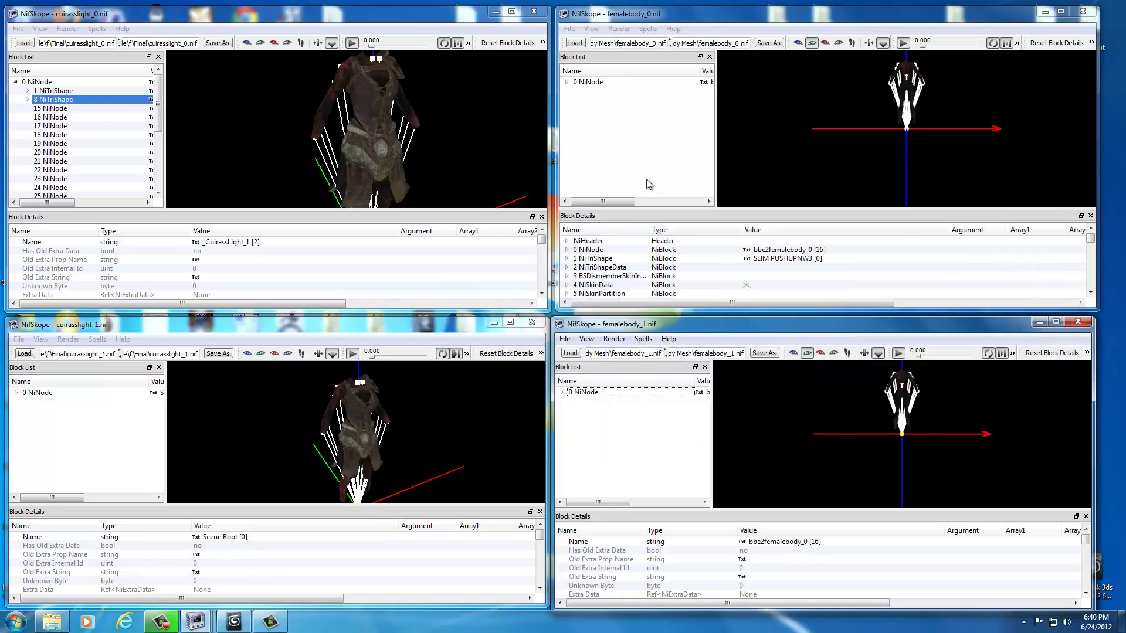
- Compare the cuirasslight meshes with the femalebody_0 and femalebody_1 body meshes, viewing each model closer from the front
click(217, 132)
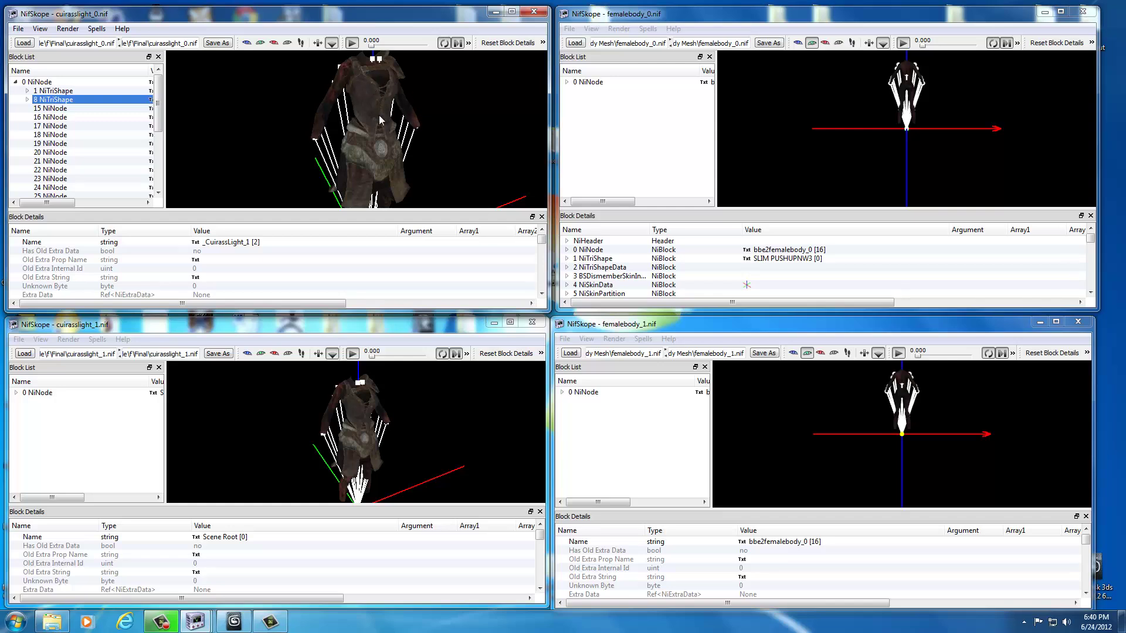
click(623, 123)
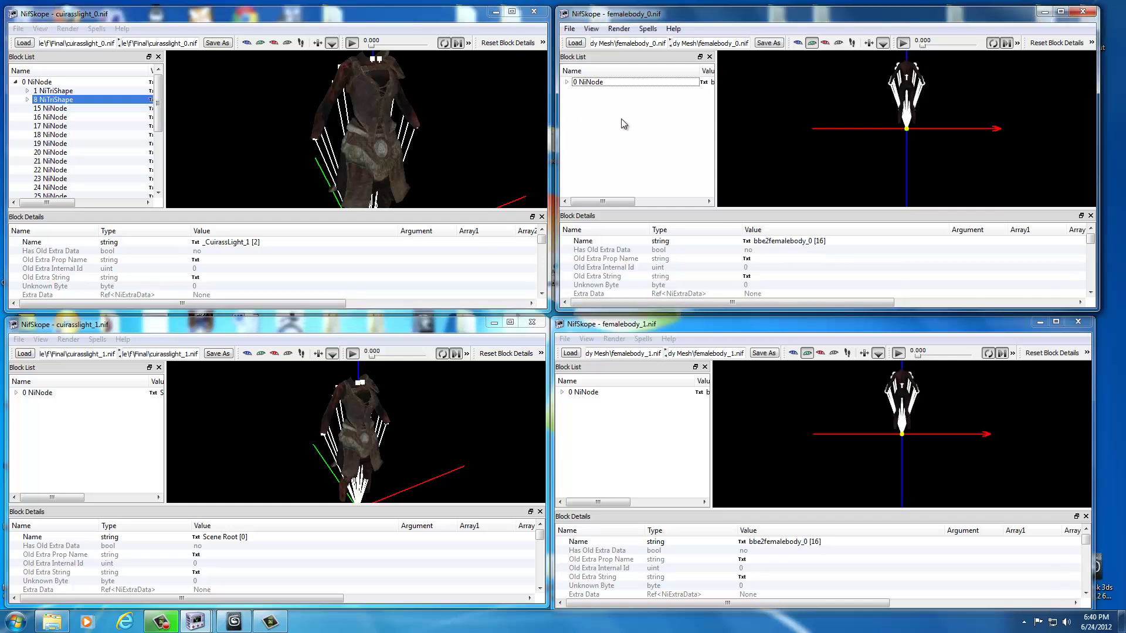
click(849, 92)
drag(843, 118, 1032, 150)
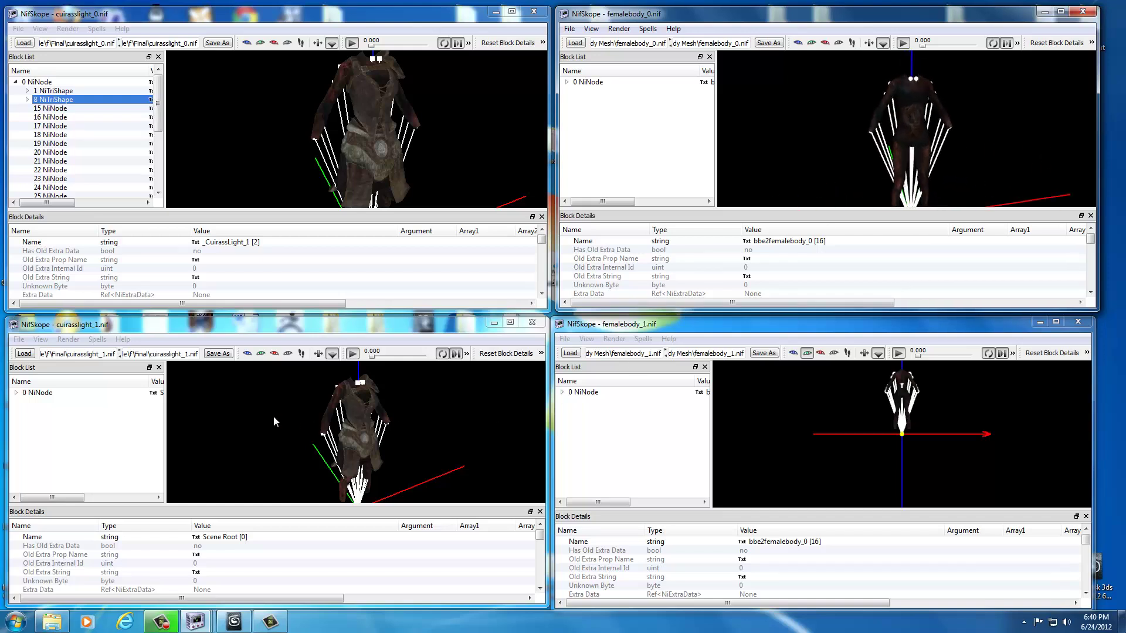
click(274, 416)
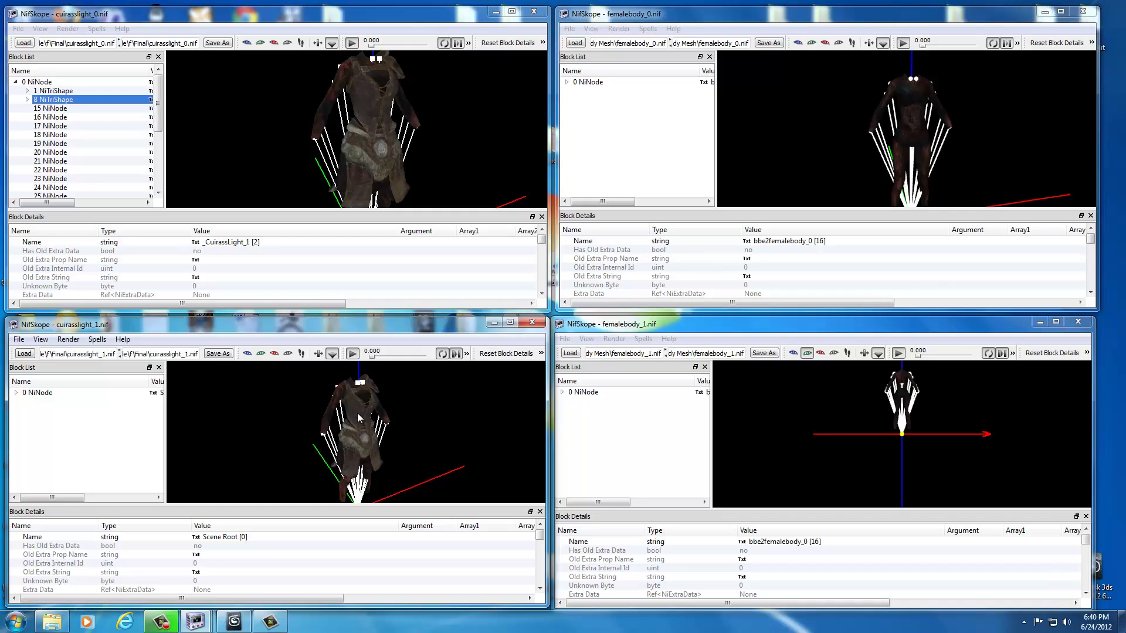
scroll(360, 465, up, 1)
drag(360, 465, 355, 399)
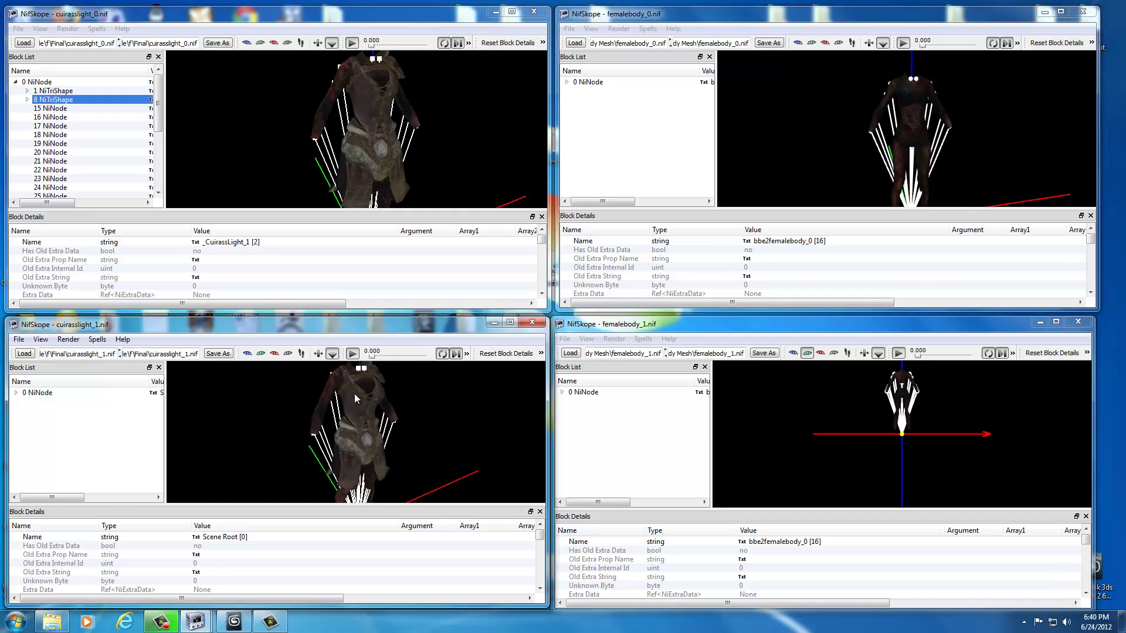
click(636, 435)
mouse_move(857, 405)
mouse_down()
mouse_move(857, 490)
mouse_move(872, 413)
mouse_up()
drag(1024, 416, 822, 474)
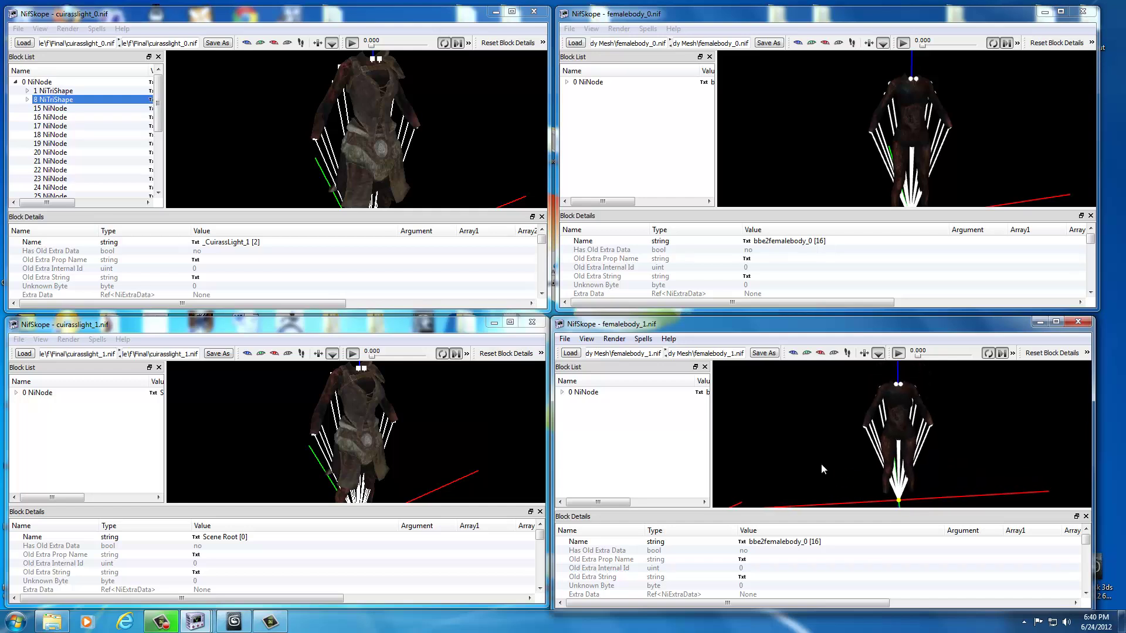
- Examine the body shape in femalebody_1.nif and the cuirass shape and block list of cuirasslight_0.nif
drag(752, 403, 821, 416)
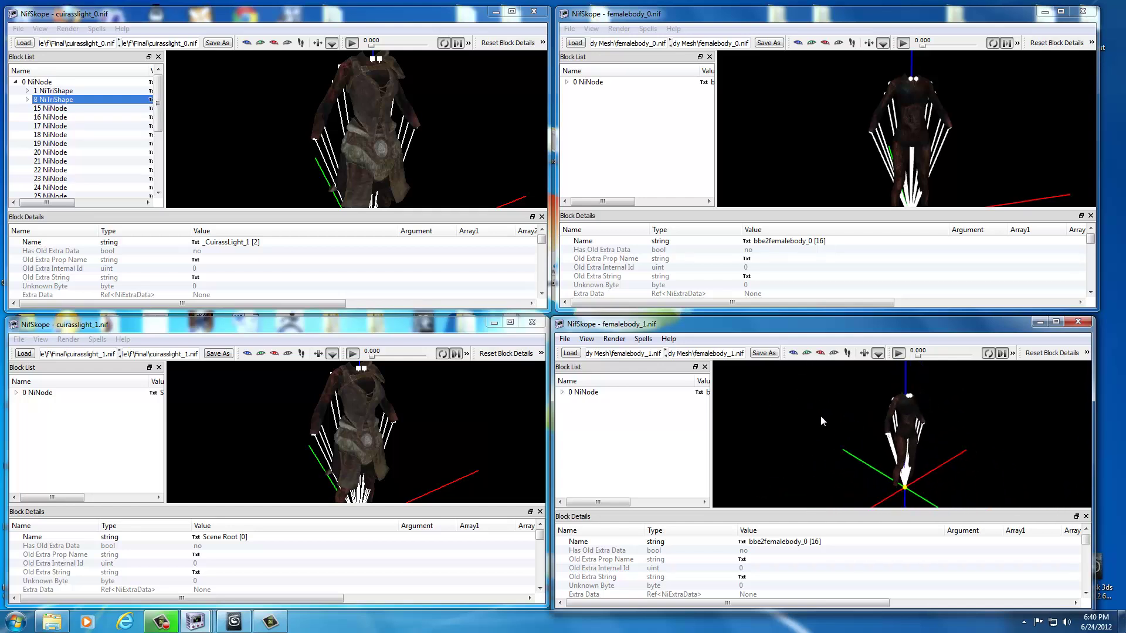
scroll(821, 420, up, 3)
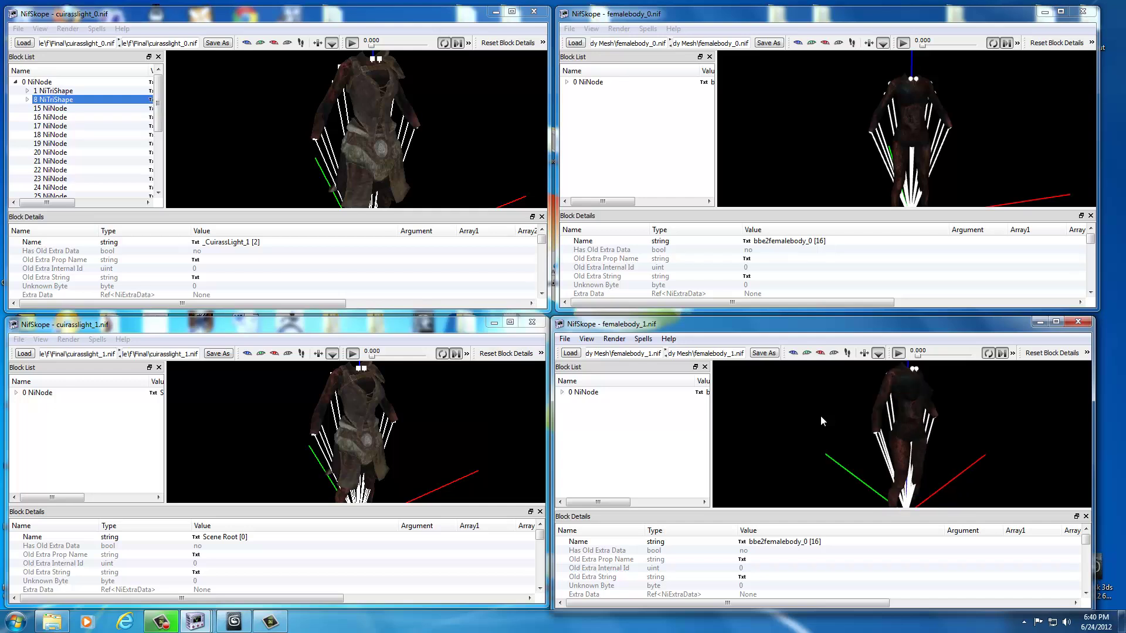
click(917, 421)
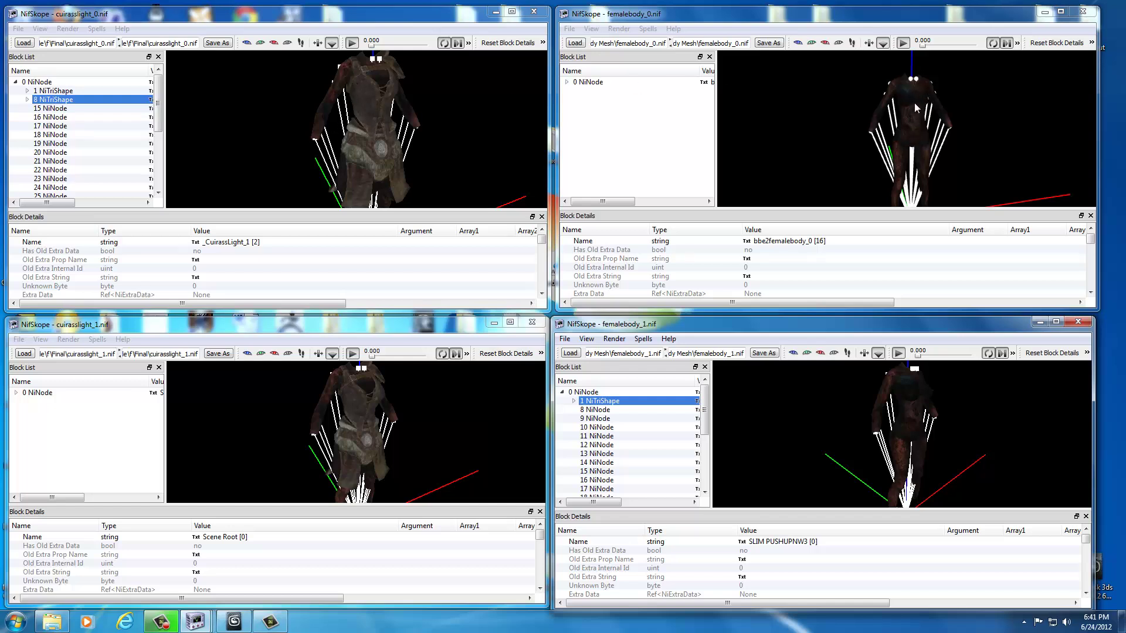
click(359, 105)
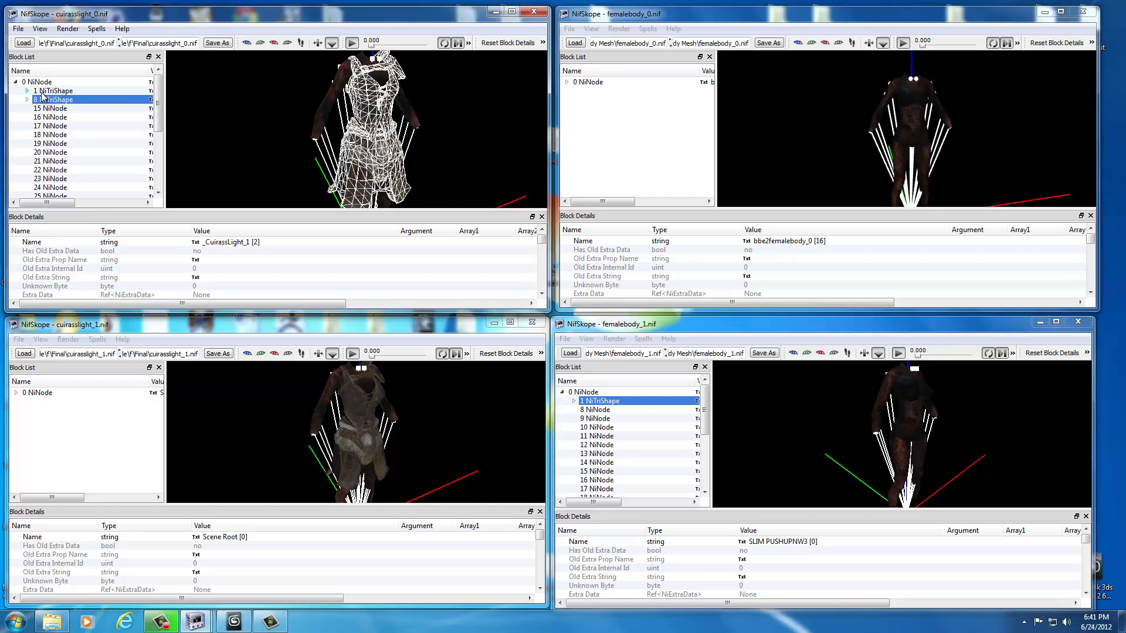
click(15, 81)
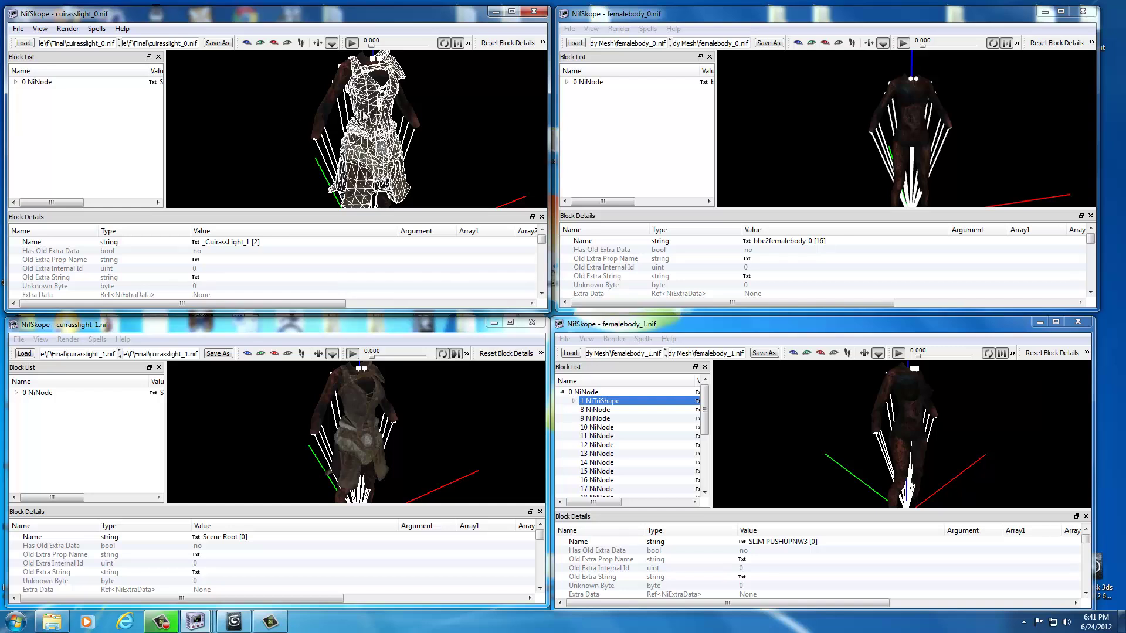
click(229, 129)
click(381, 122)
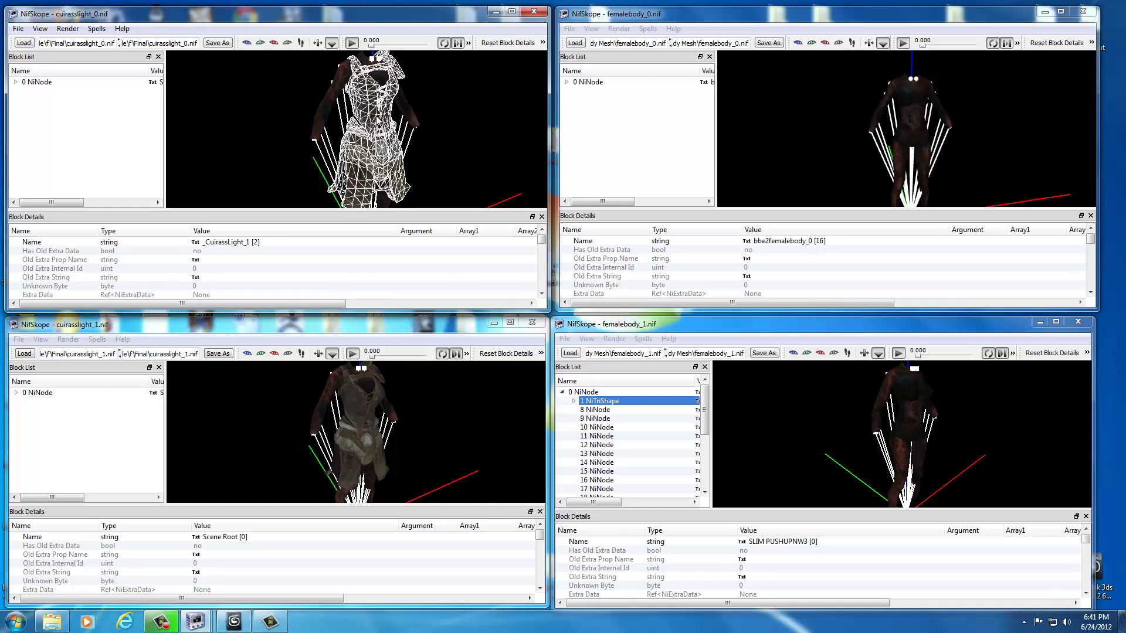
click(16, 83)
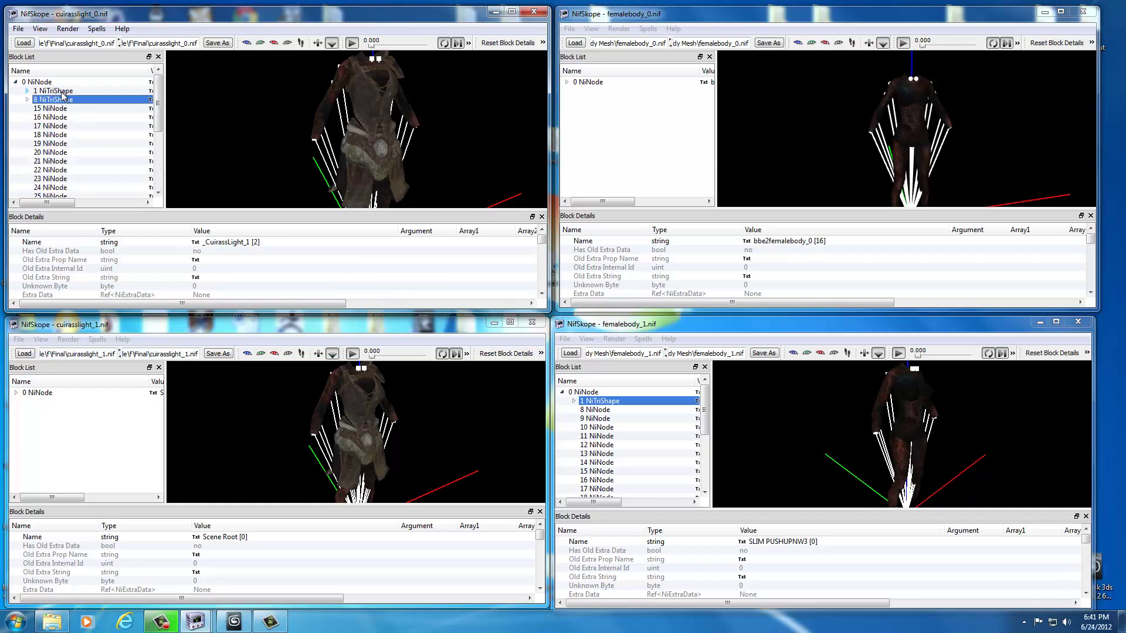
- Select the root NiNode in cuirasslight_0.nif and copy the root node's name, bbe2femalebody_0, from femalebody_0.nif
click(40, 83)
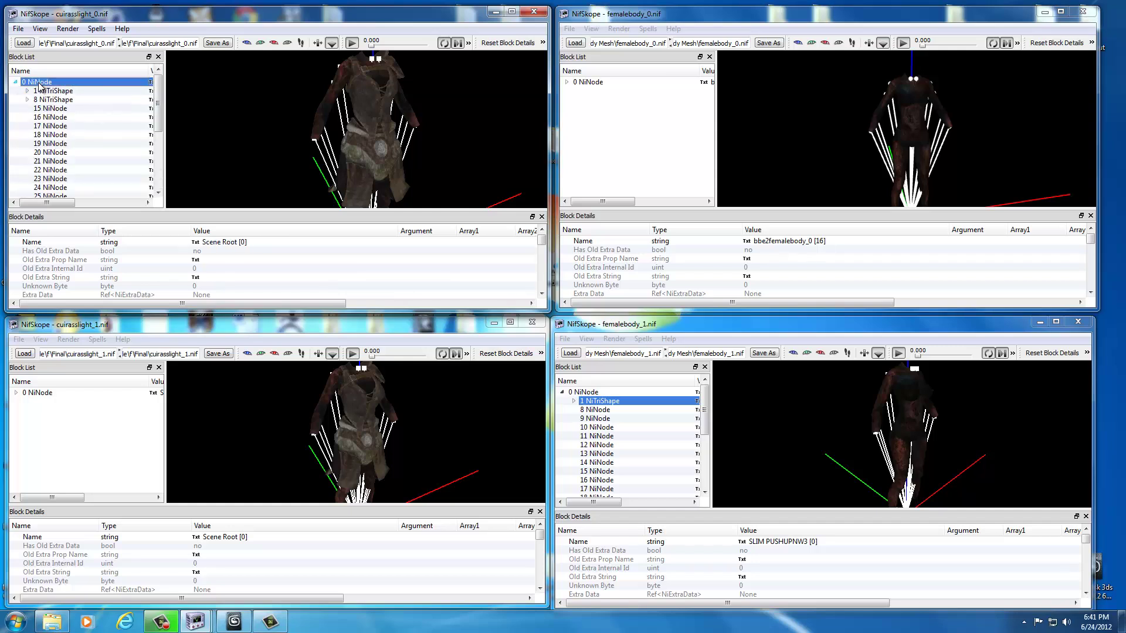
mouse_move(46, 88)
click(590, 83)
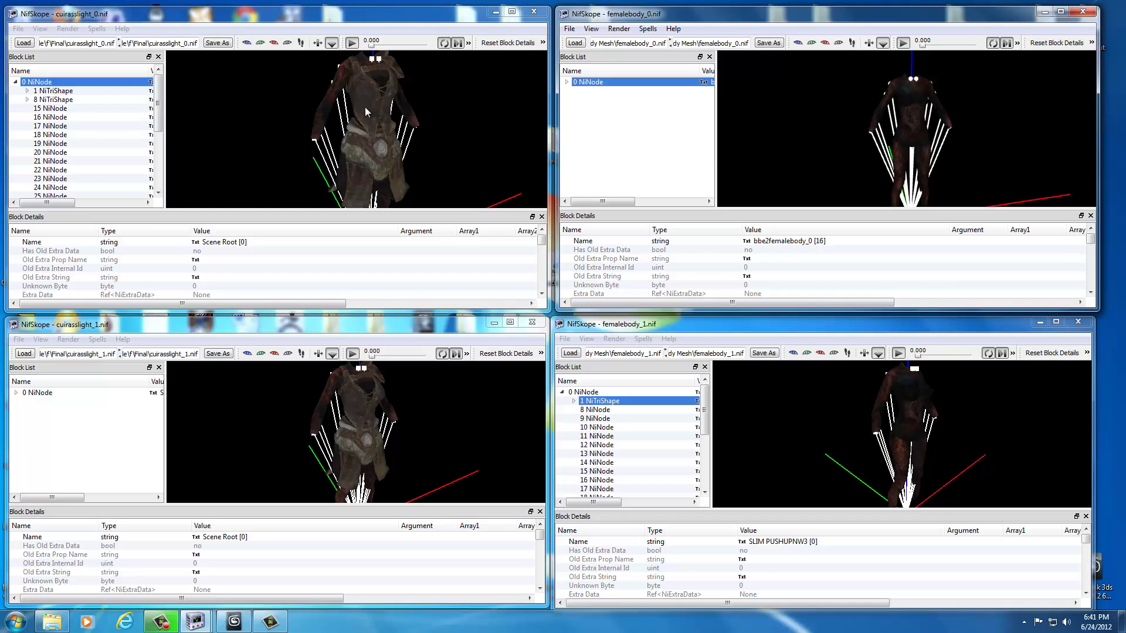
click(748, 242)
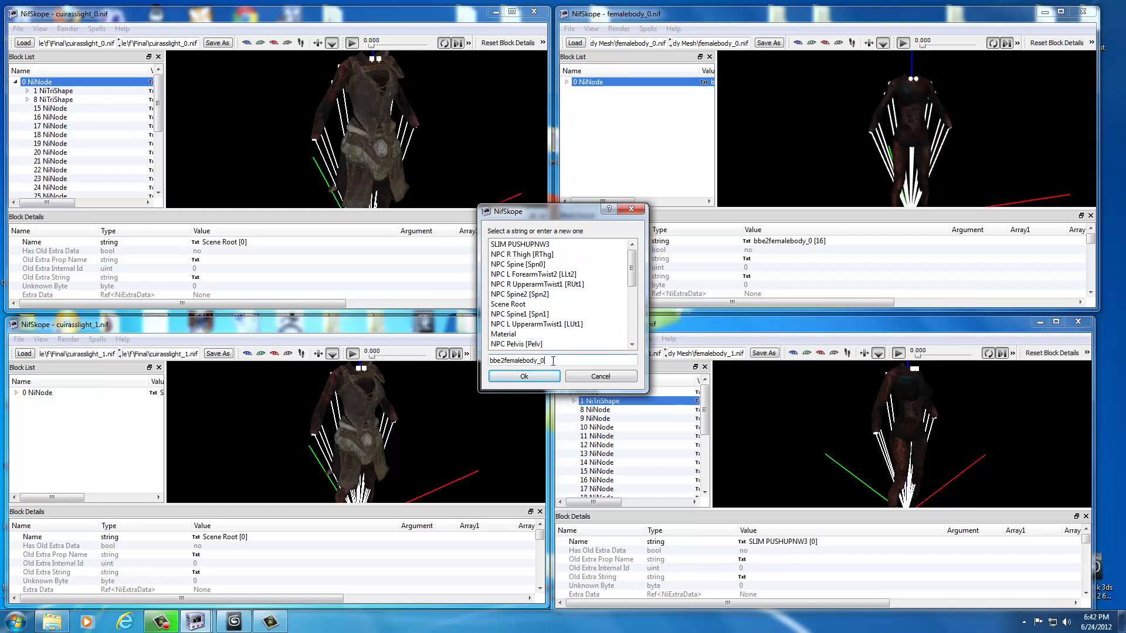
drag(553, 362, 490, 361)
key(ctrl+c)
click(601, 379)
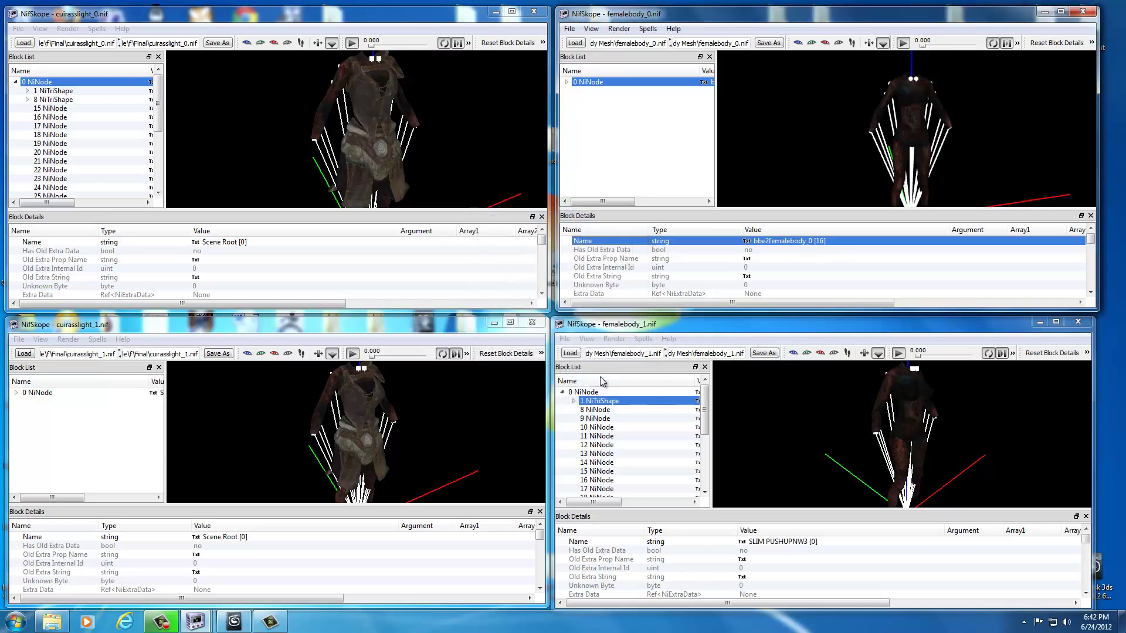
- Rename the root NiNode of cuirasslight_0.nif to bbe2femalebody_0 using the copied string
click(196, 247)
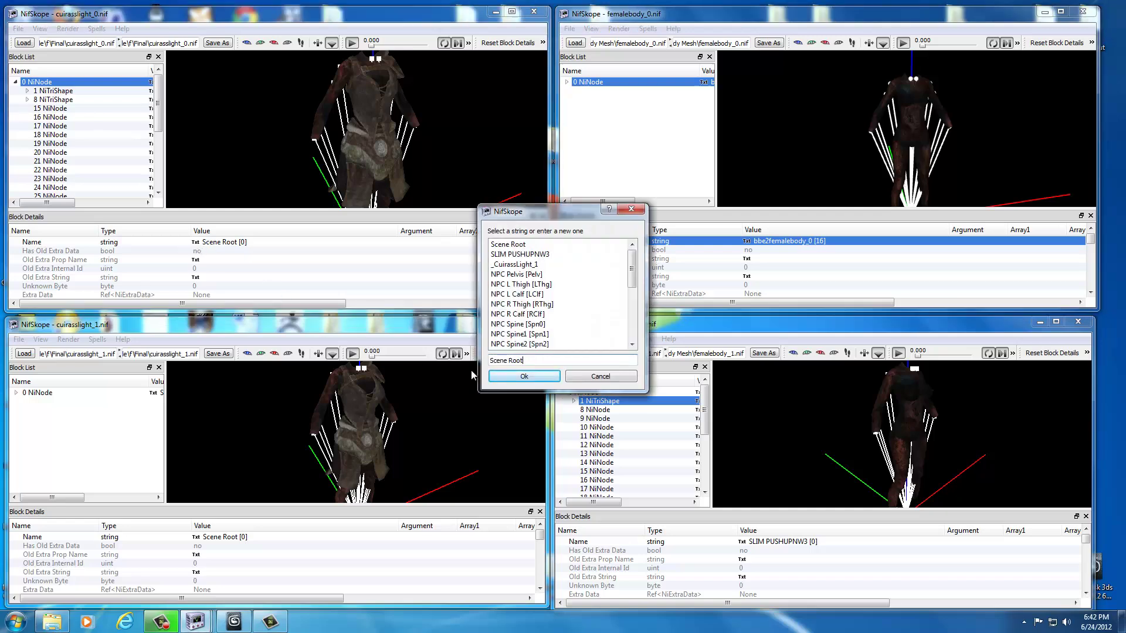
drag(500, 361, 524, 363)
key(ctrl+v)
click(528, 376)
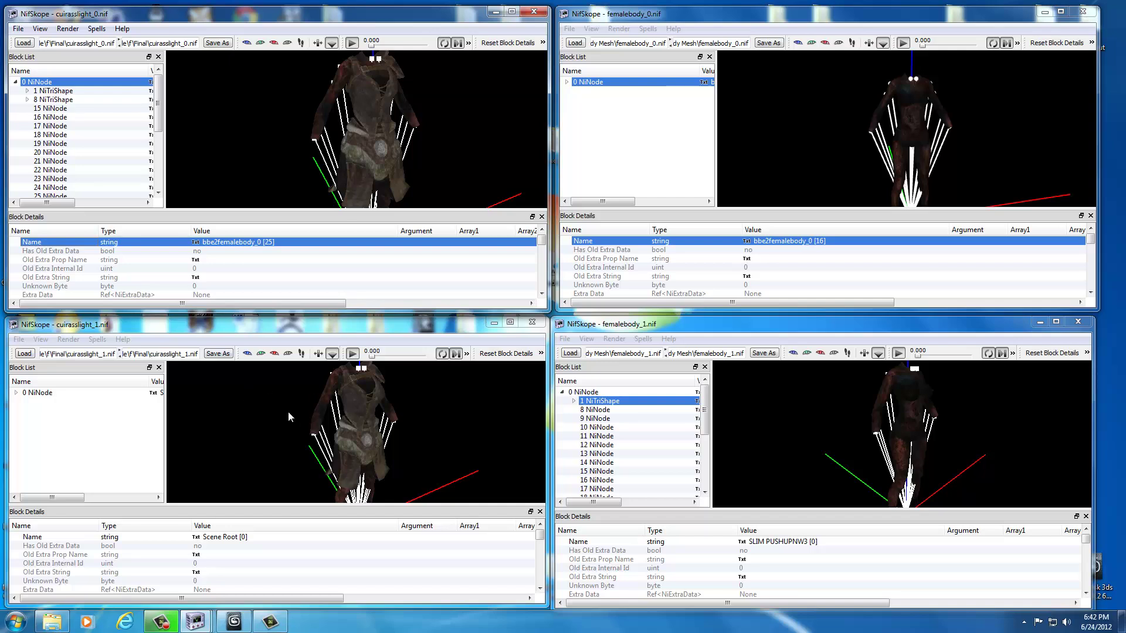
- Set the name of the root NiNode in cuirasslight_1.nif to bbe2femalebody_0
click(47, 394)
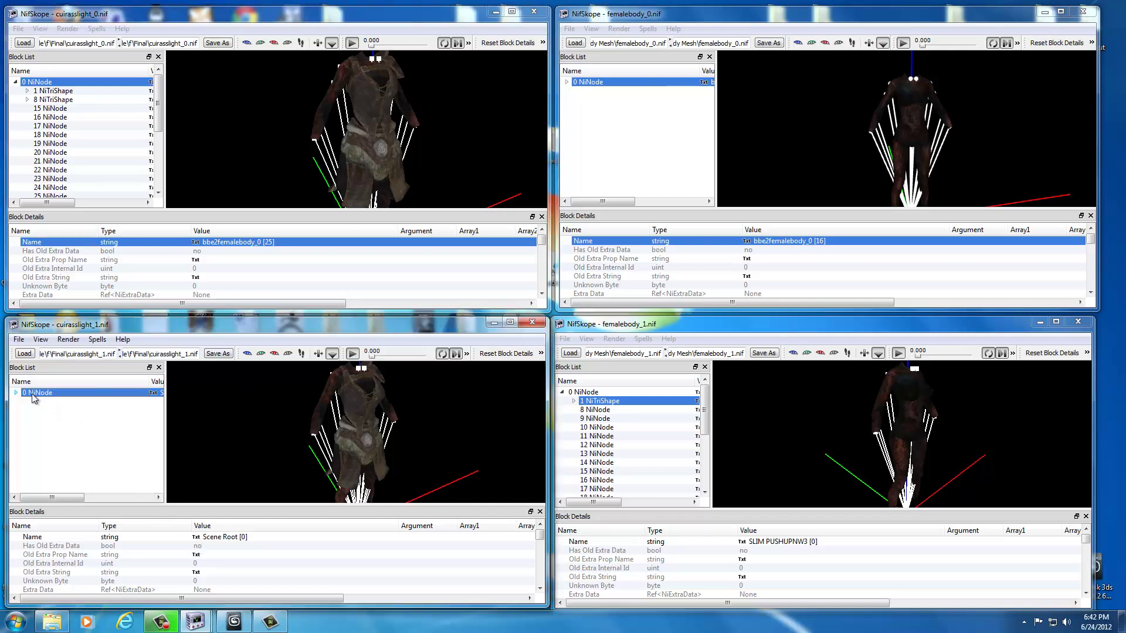
double_click(198, 541)
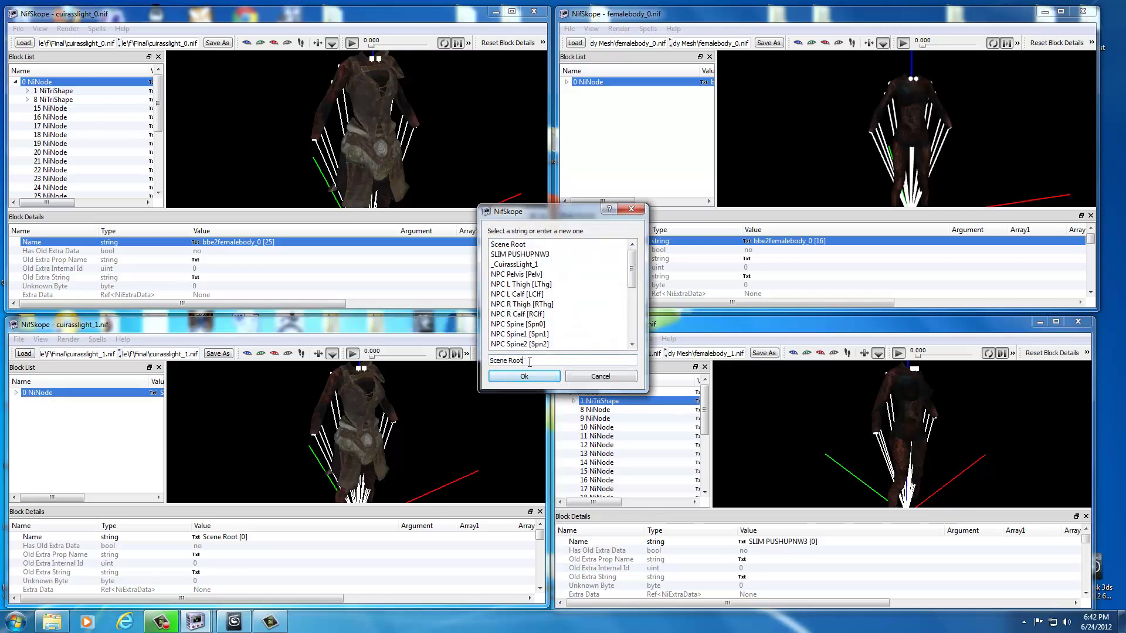
drag(530, 362, 482, 361)
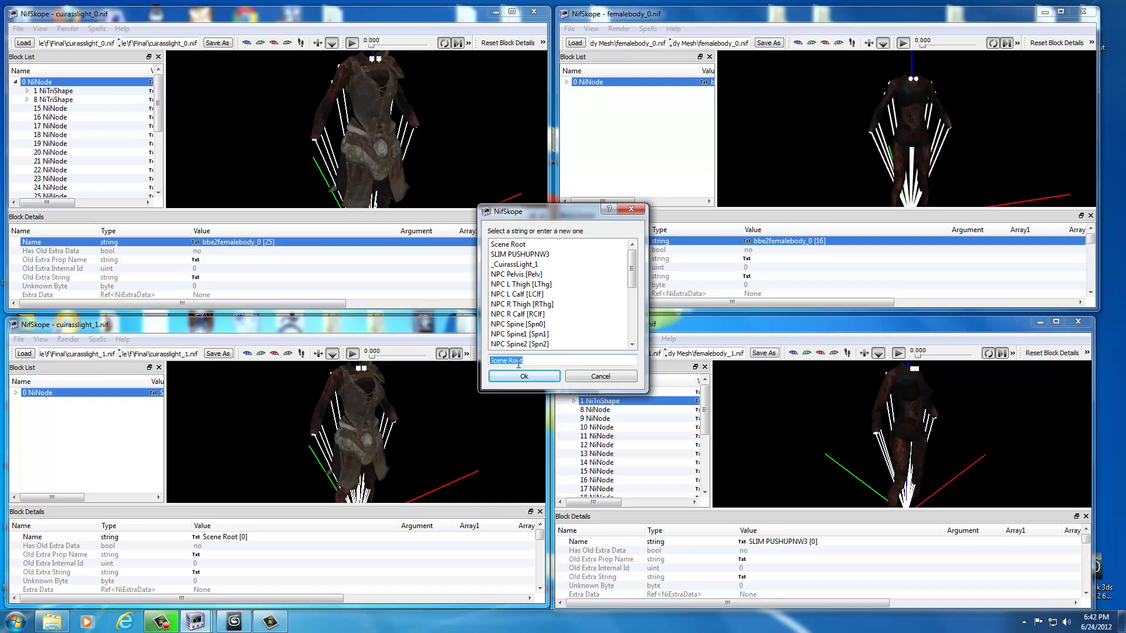
key(ctrl+v)
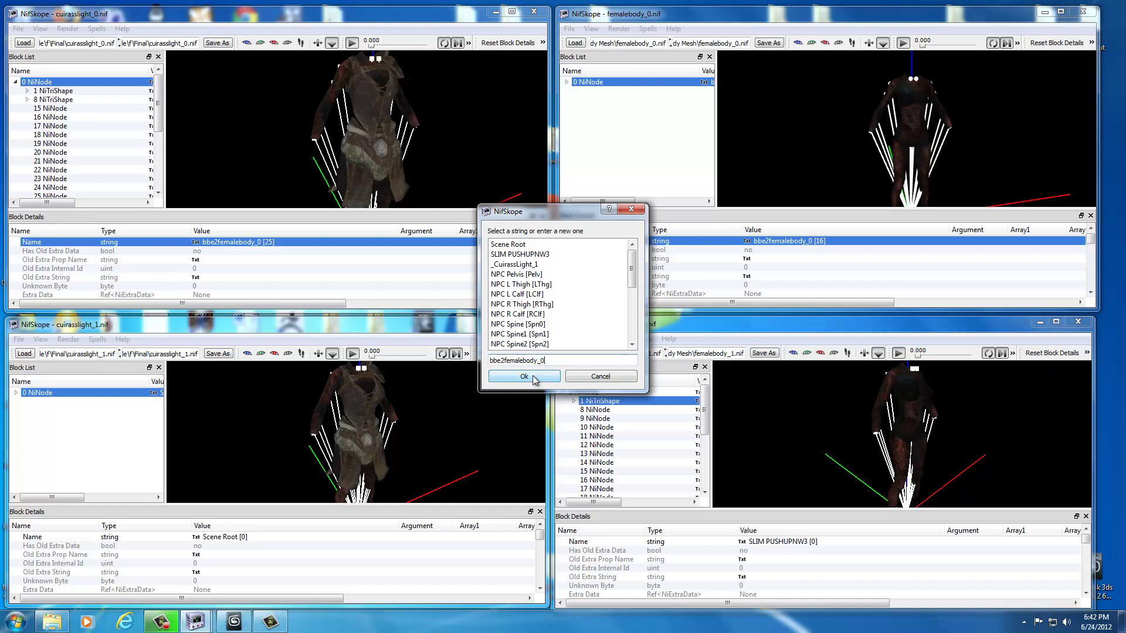
click(523, 376)
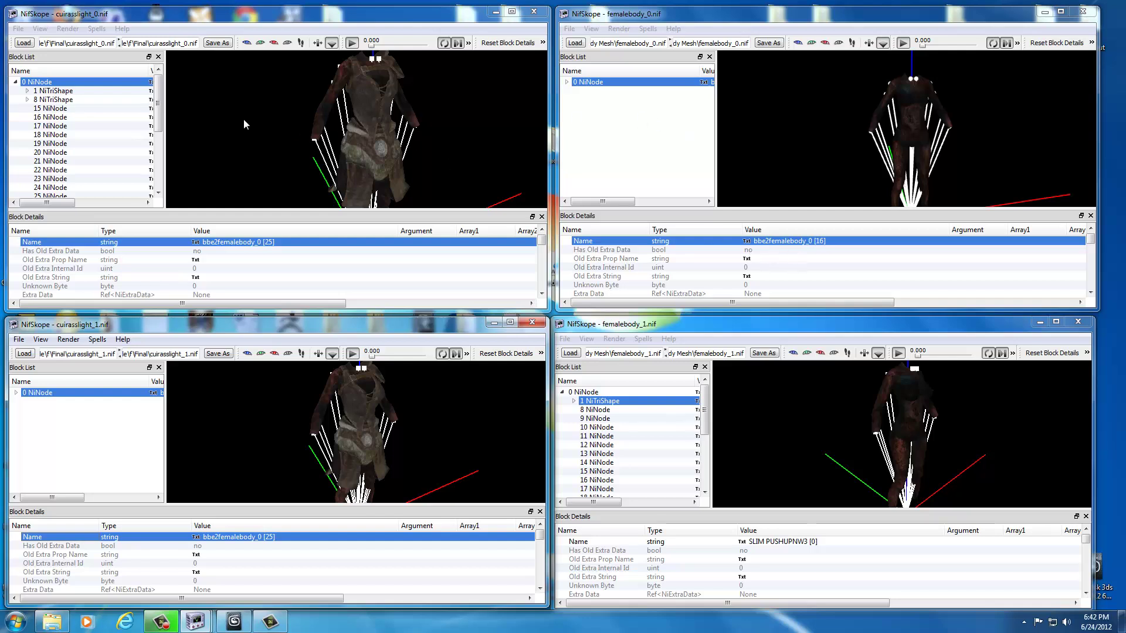
- Compare the wireframes of the body shape (1 NiTriShape) and cuirass shape (8 NiTriShape) in cuirasslight_0.nif
click(368, 107)
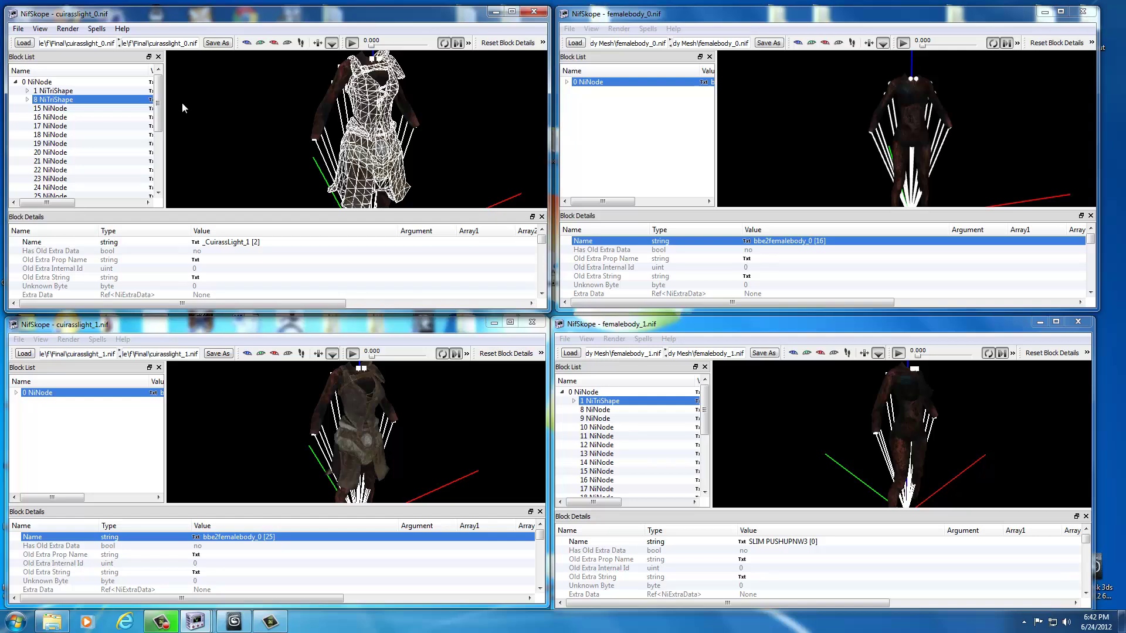
click(65, 92)
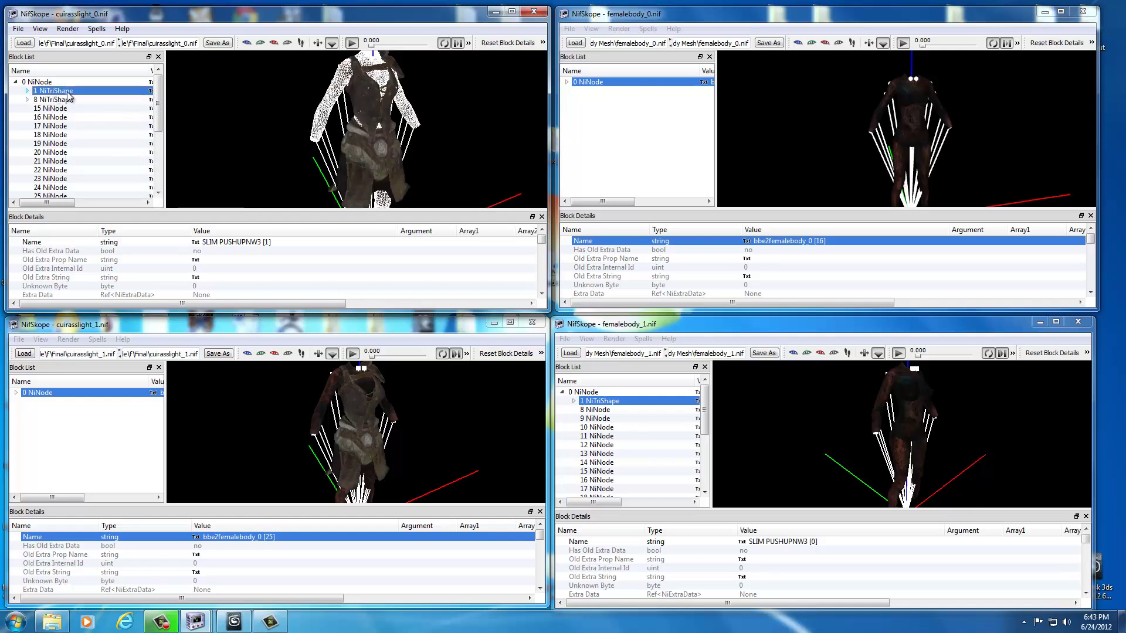
click(64, 103)
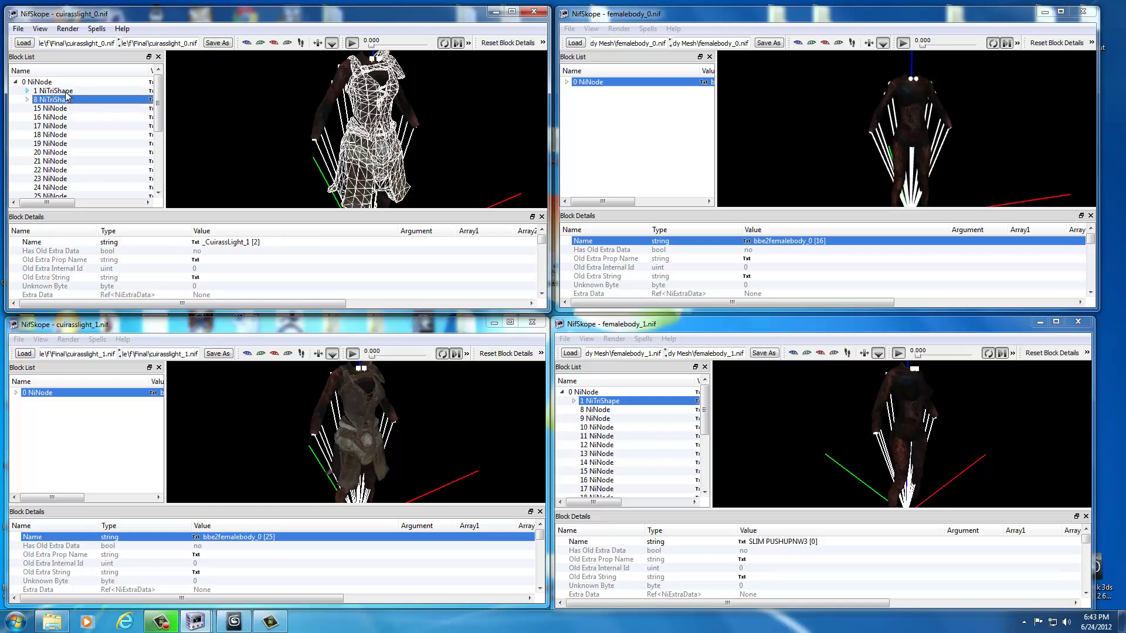
click(69, 92)
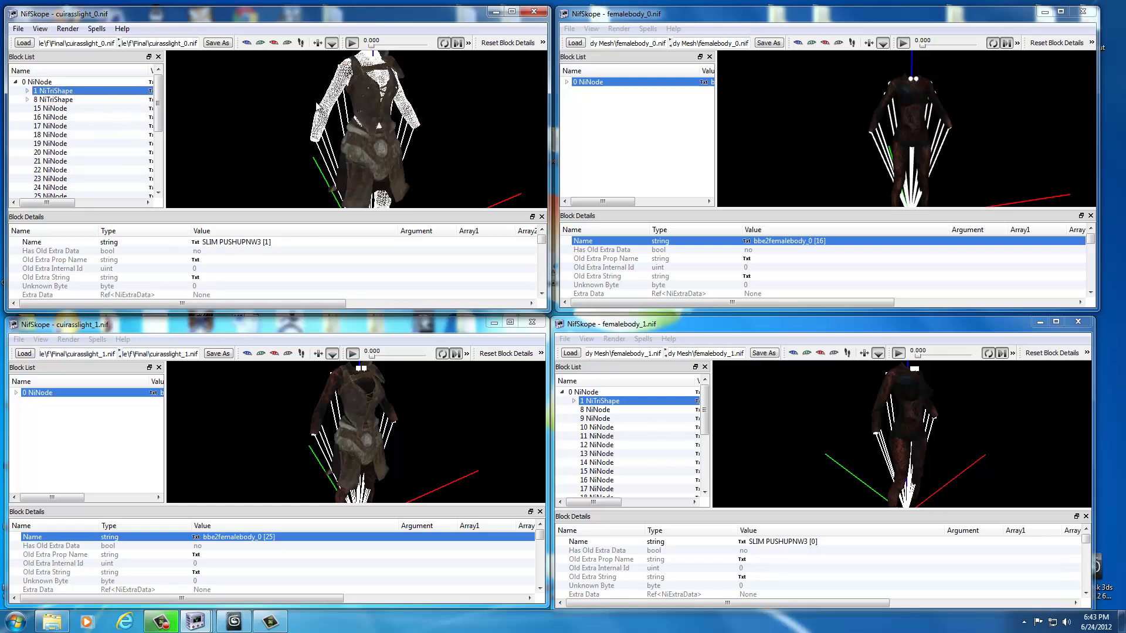
click(52, 102)
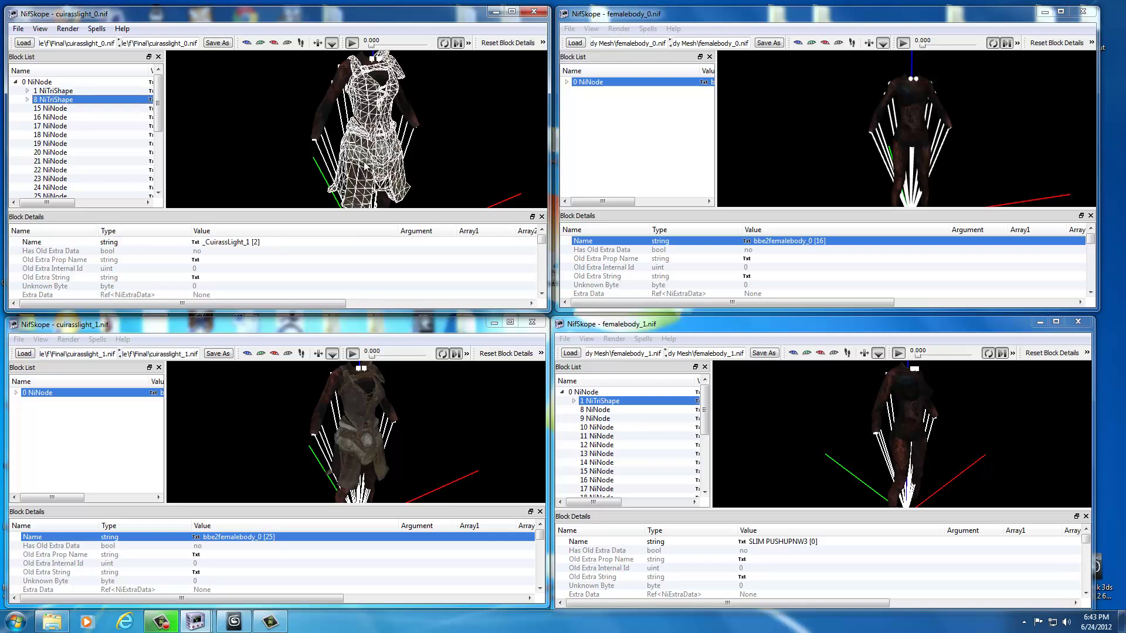
click(60, 92)
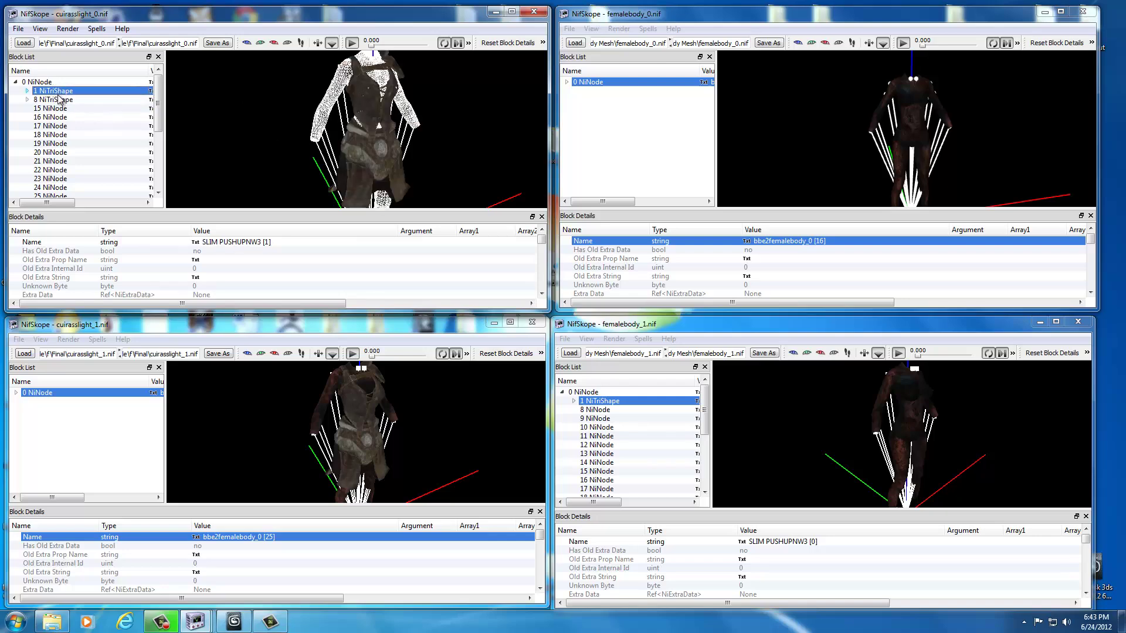
- Copy the cuirass branch 8 NiTriShape from cuirasslight_0.nif, paste it under femalebody_0.nif's root NiNode, and inspect the combined model
click(56, 101)
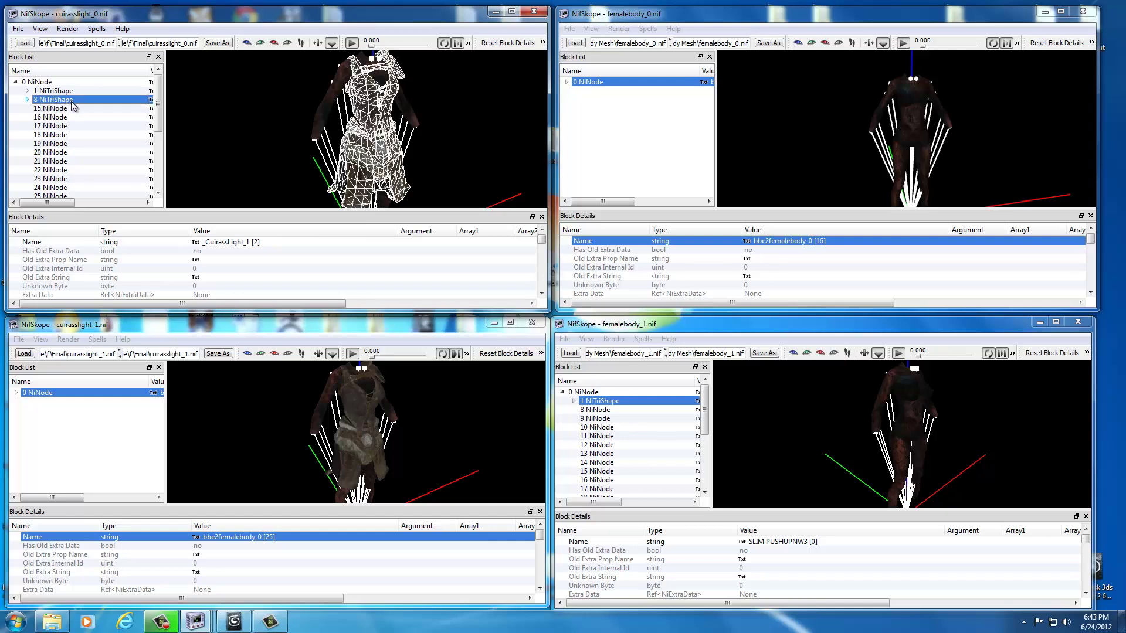
click(618, 120)
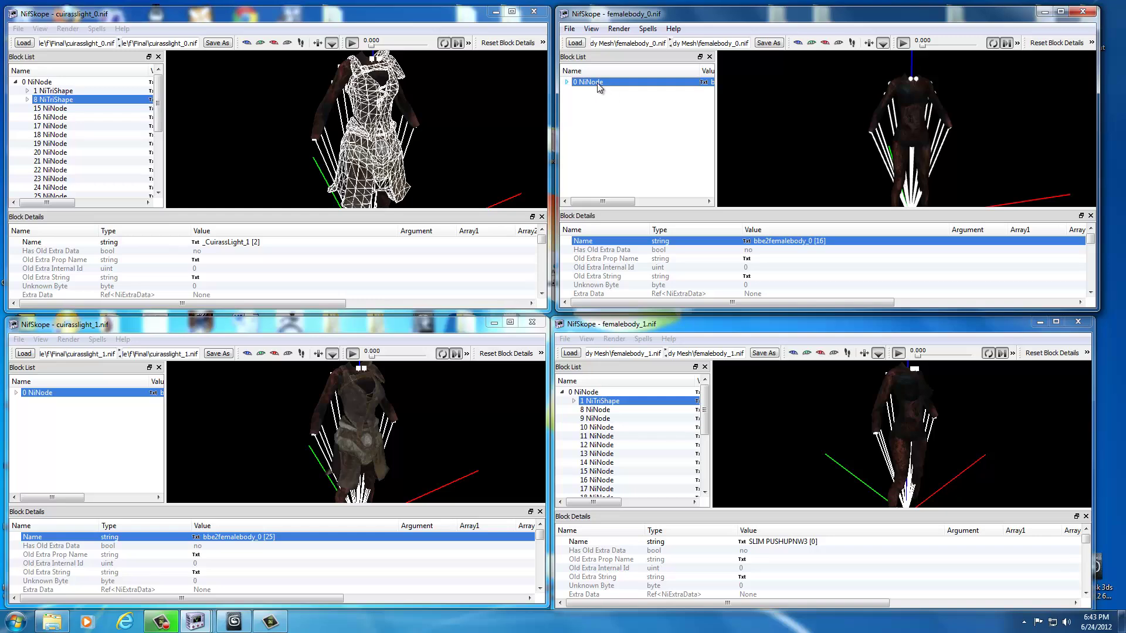
key(ctrl+v)
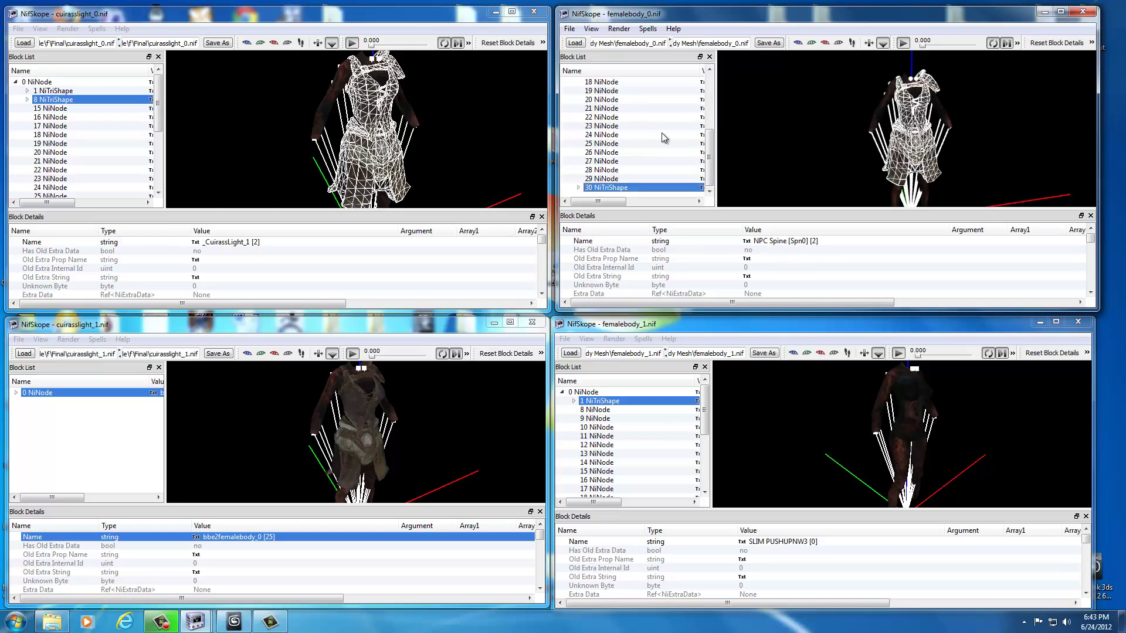
drag(836, 131, 853, 116)
scroll(880, 134, up, 3)
scroll(854, 113, up, 2)
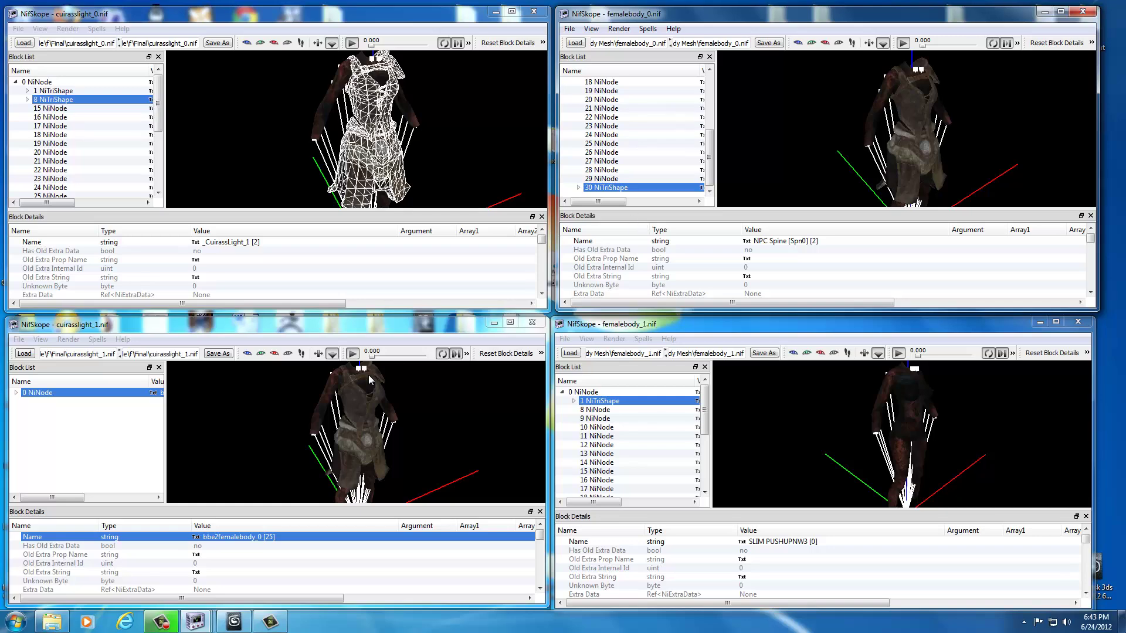
- Copy the cuirass branch 8 NiTriShape from cuirasslight_1.nif, paste it under femalebody_1.nif's root NiNode, and inspect the combined model
click(237, 420)
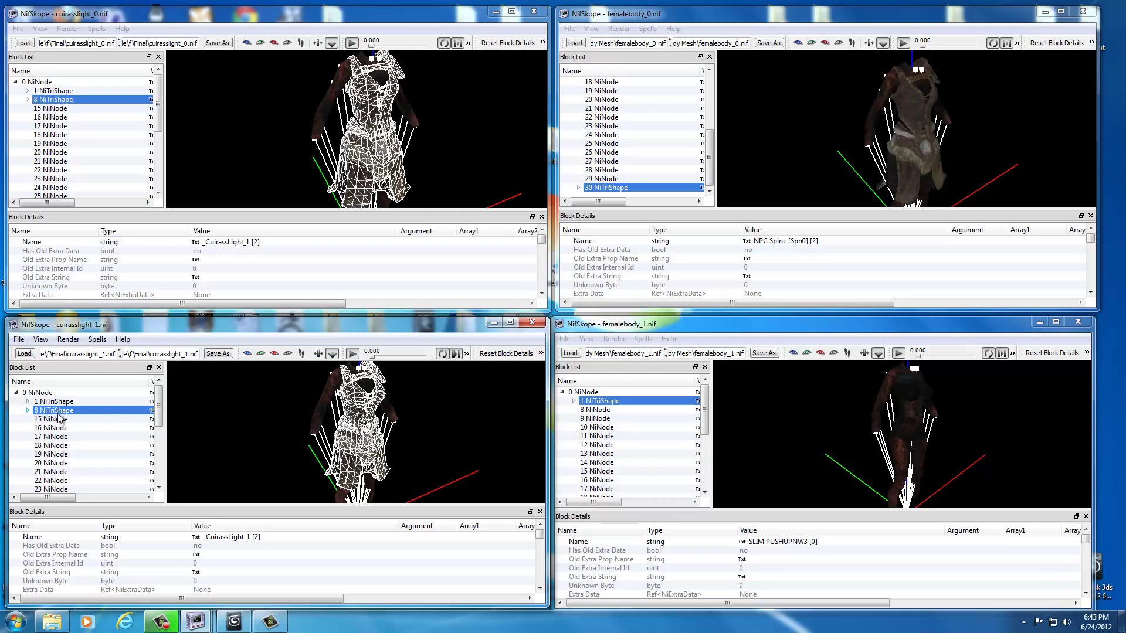
click(62, 419)
click(66, 411)
click(609, 409)
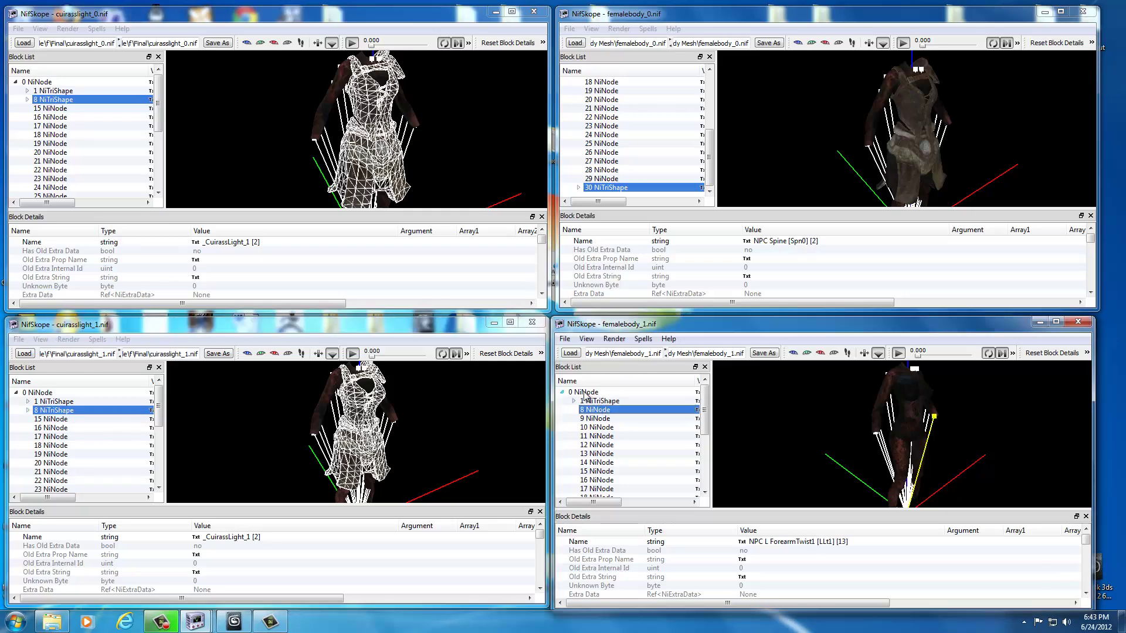
click(584, 392)
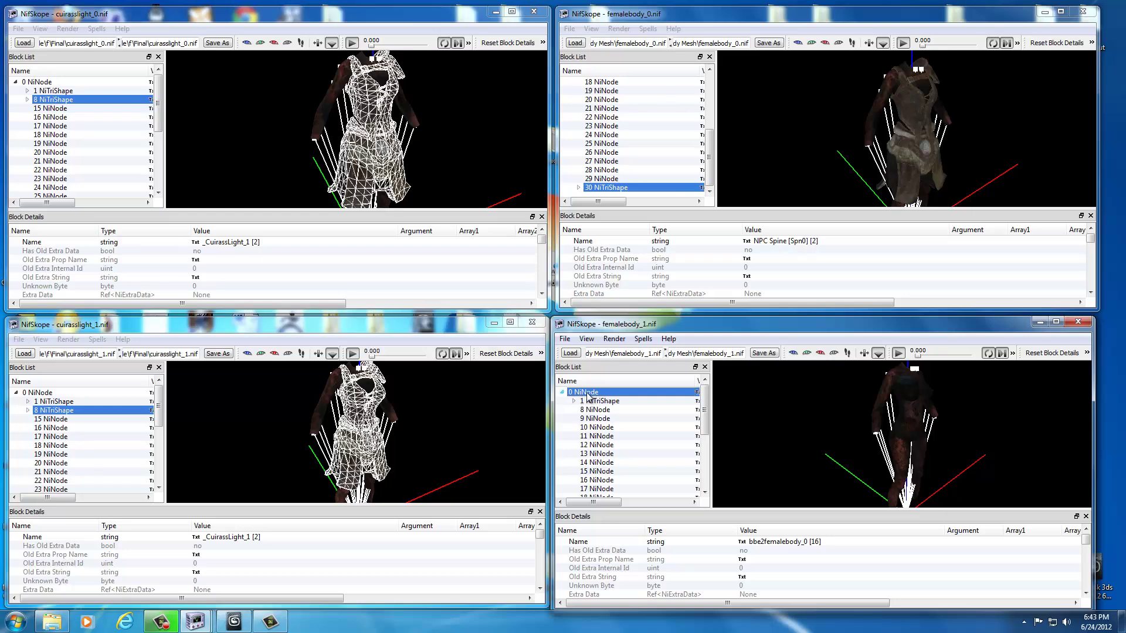
mouse_move(588, 396)
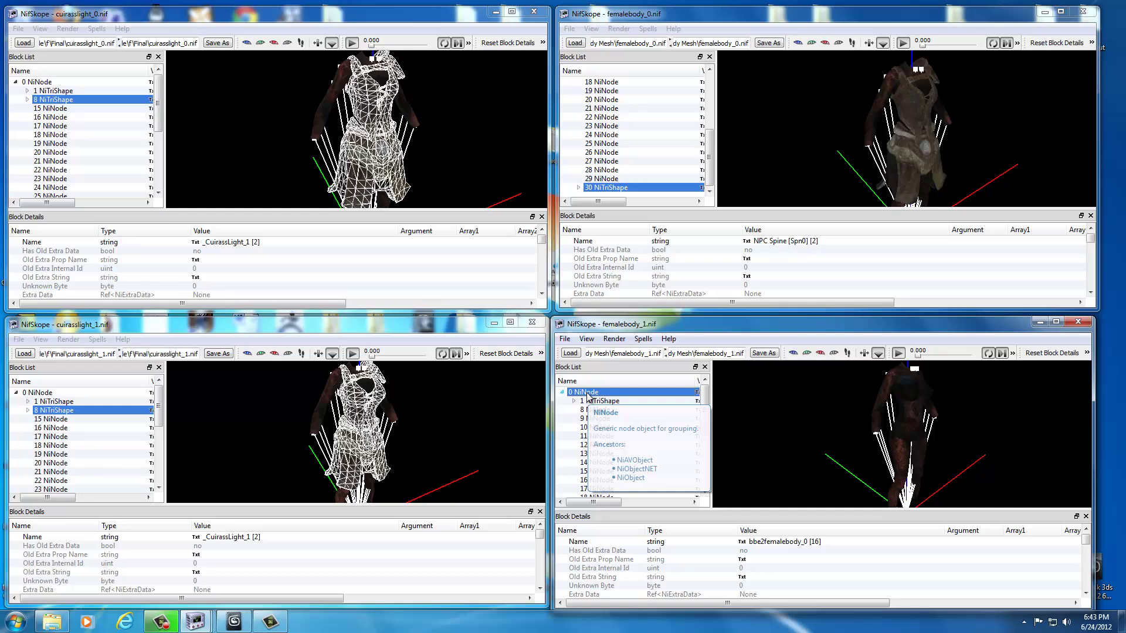
key(ctrl+v)
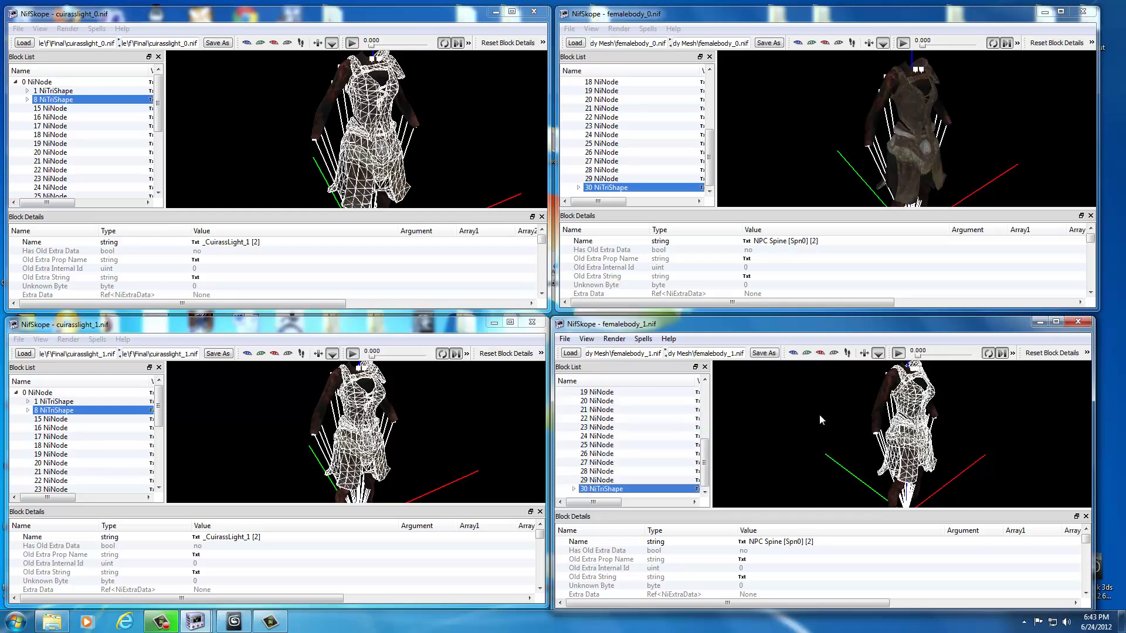
scroll(809, 417, up, 5)
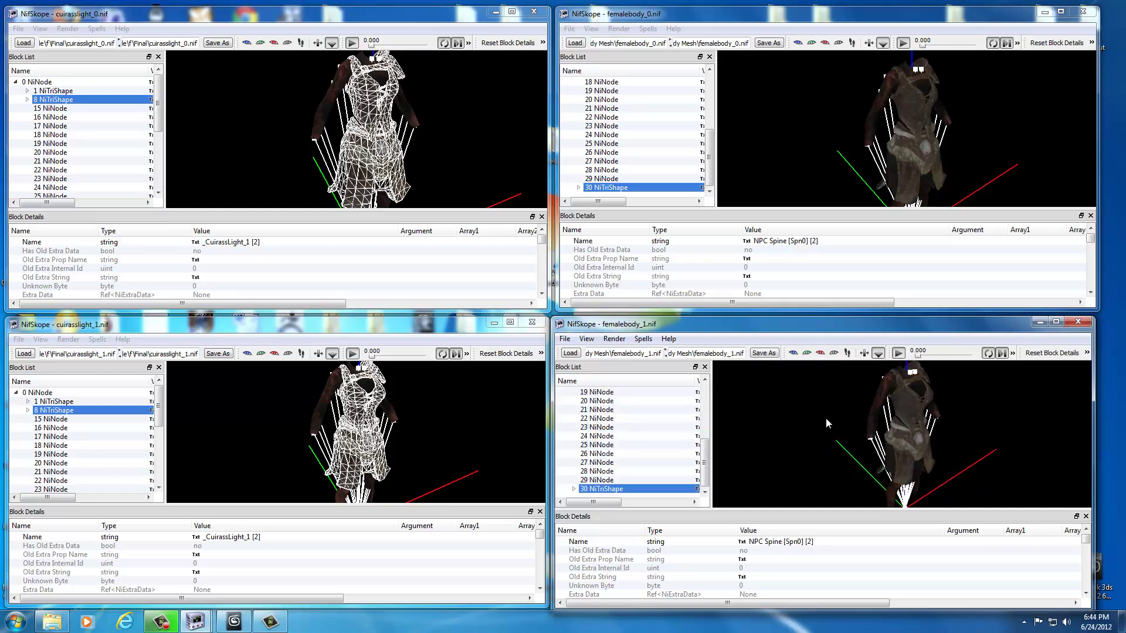
scroll(843, 410, down, 5)
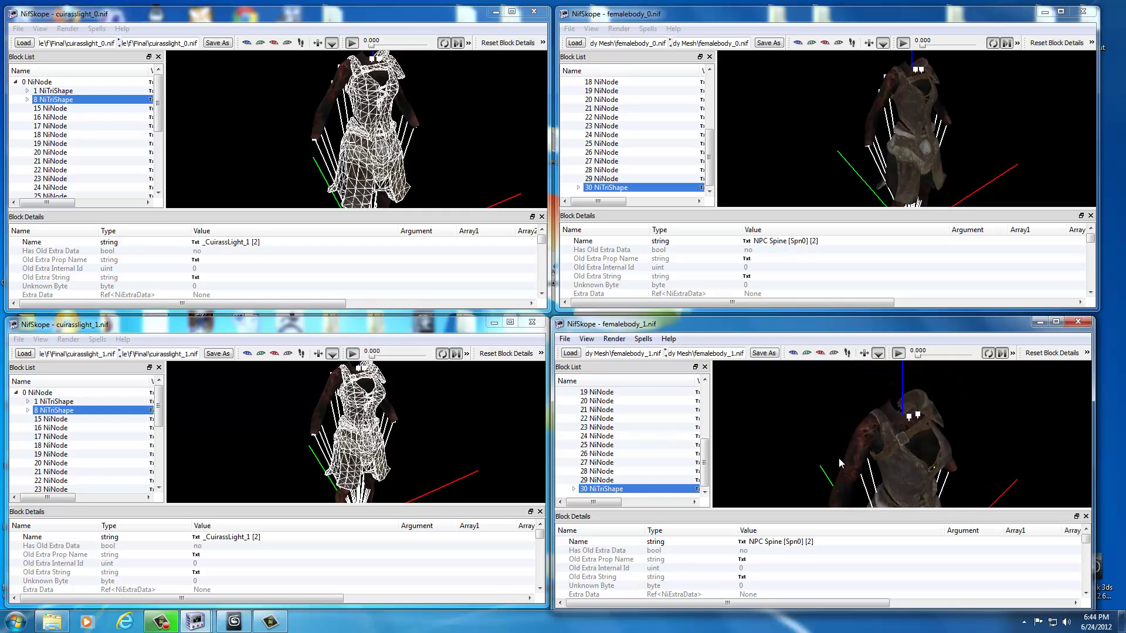
- Inspect how the pasted cuirass fits over the body shape (1 NiTriShape) in femalebody_1.nif from closer up
scroll(843, 413, up, 5)
click(865, 414)
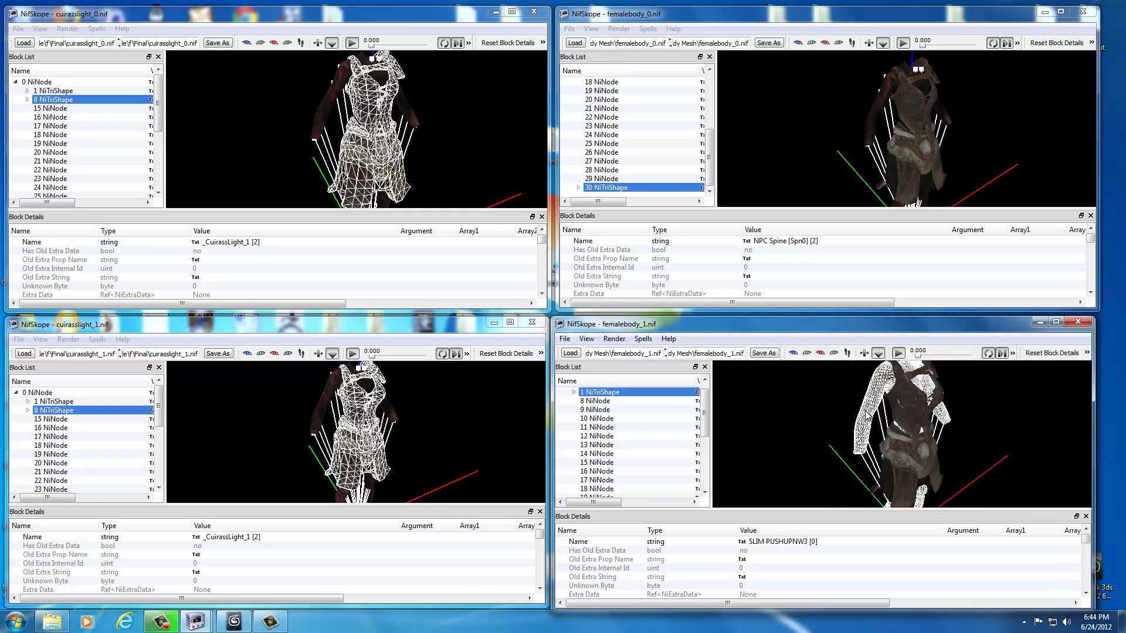
scroll(812, 407, up, 4)
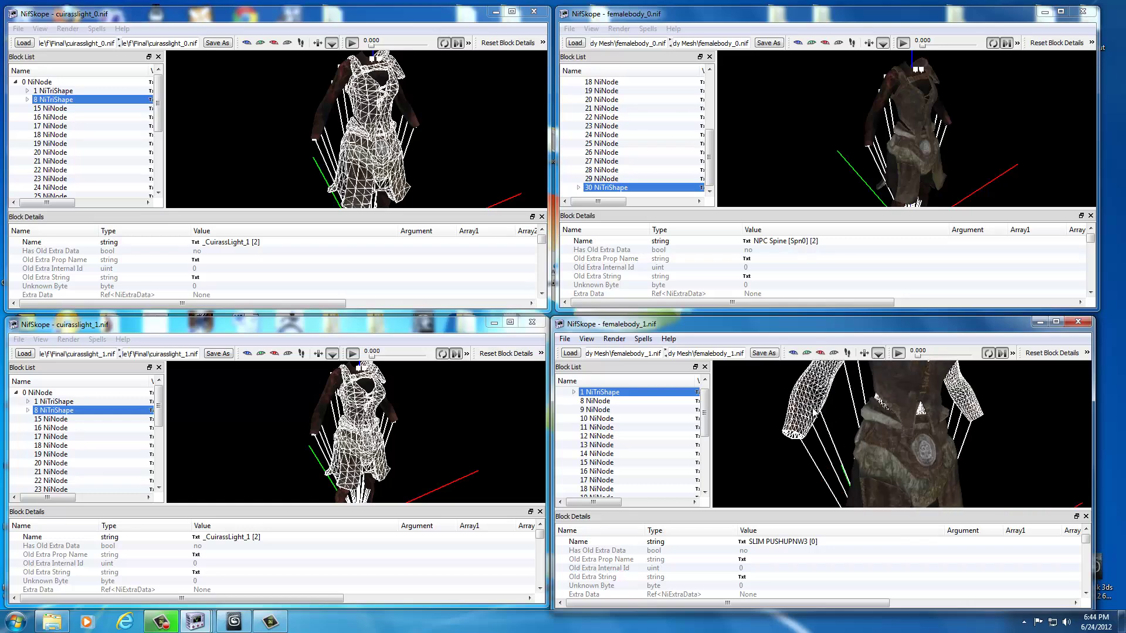
drag(811, 446, 891, 433)
scroll(835, 417, down, 2)
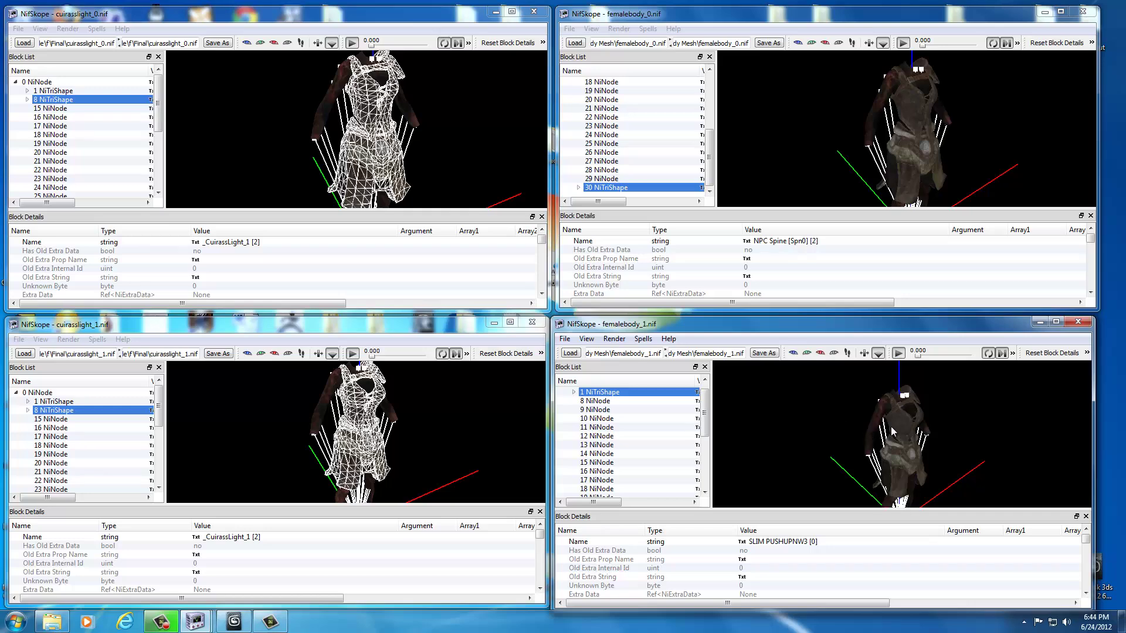
click(804, 131)
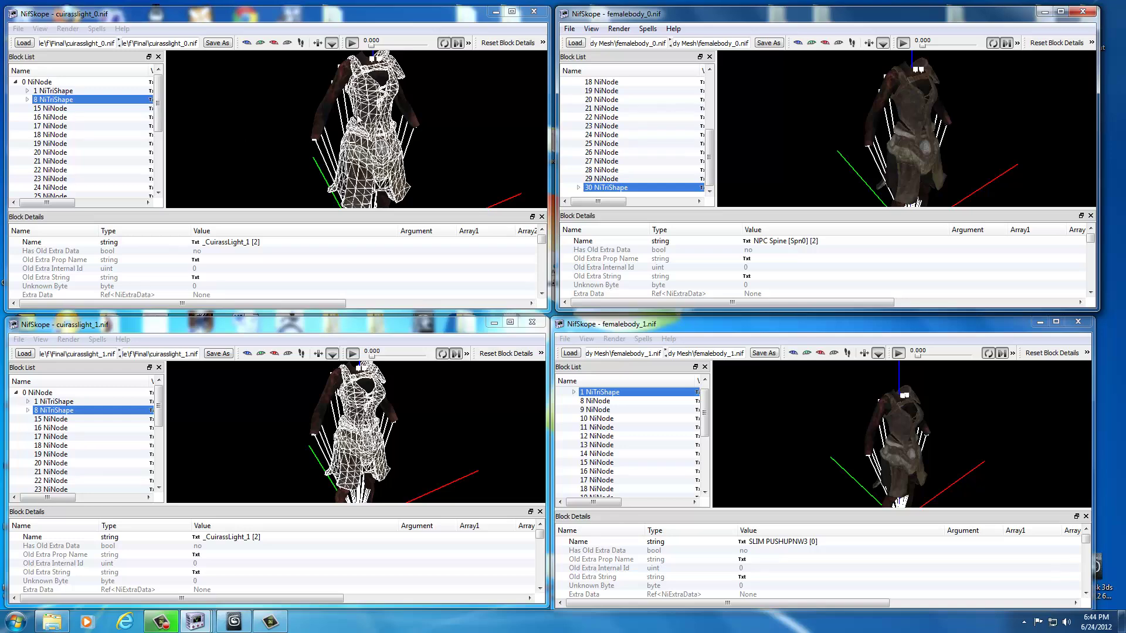
- Close the cuirasslight_0.nif and cuirasslight_1.nif windows and minimize the femalebody_0.nif and femalebody_1.nif windows
click(532, 13)
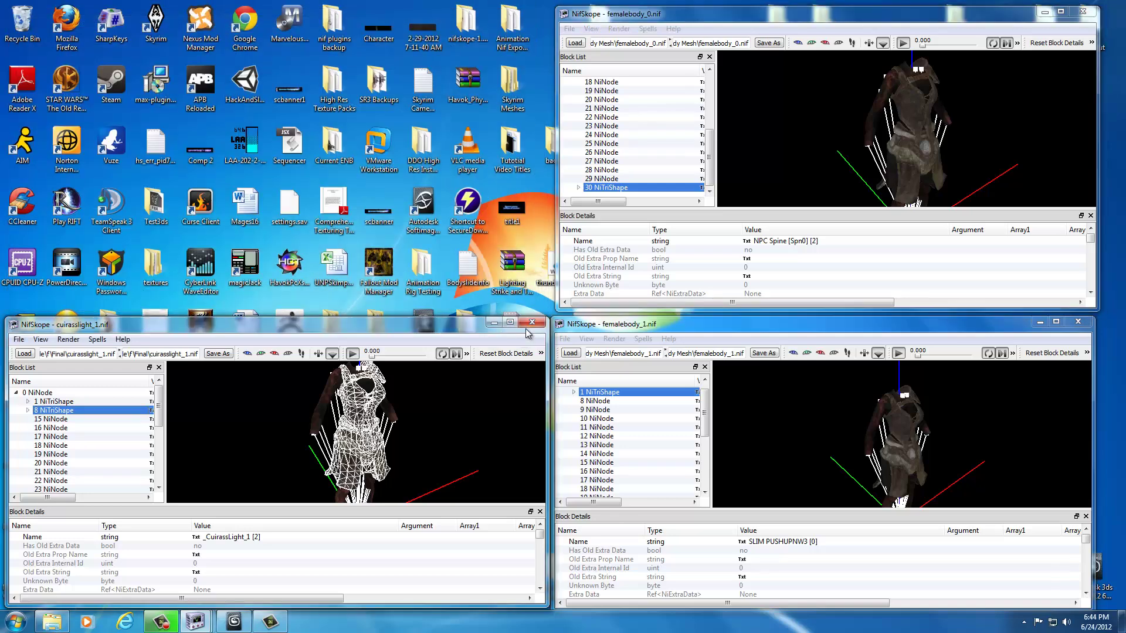
click(532, 323)
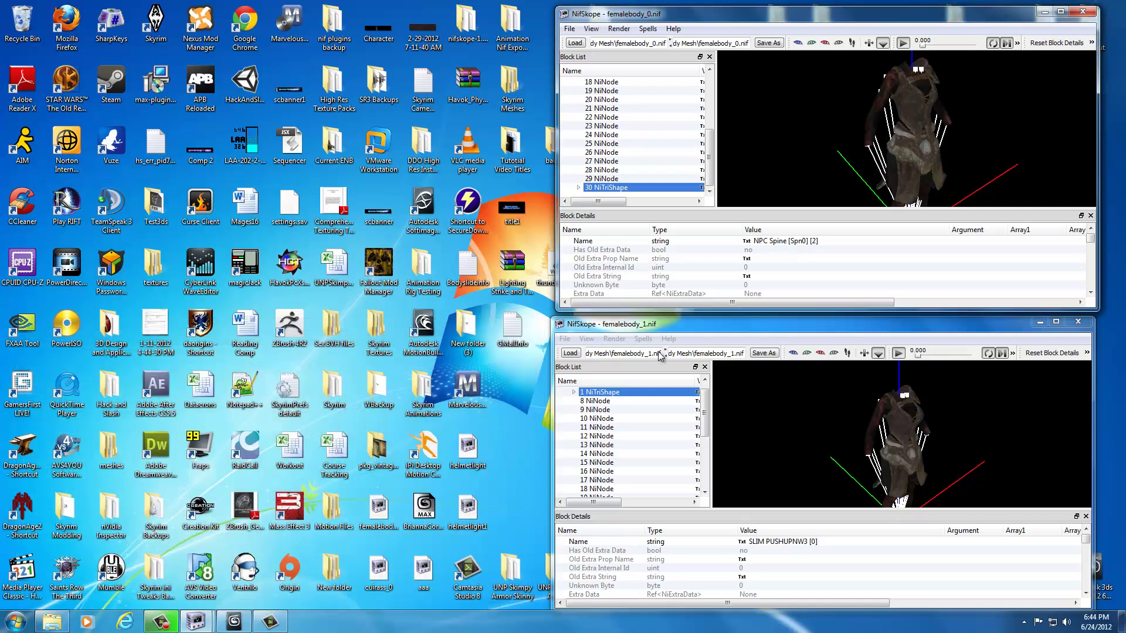
click(907, 434)
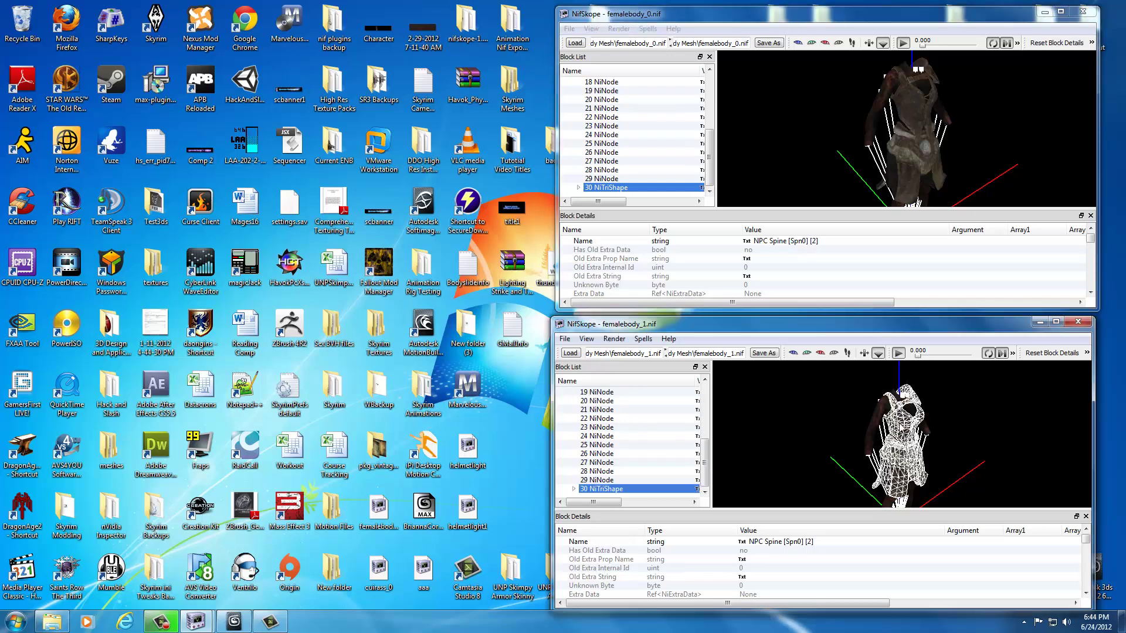
click(829, 413)
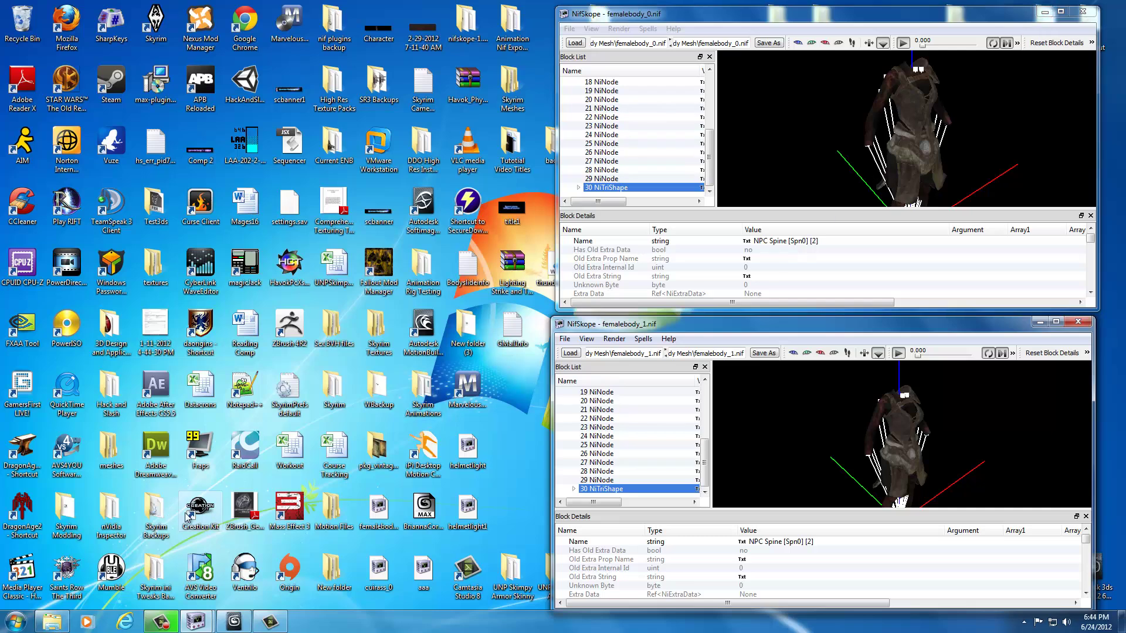
click(1044, 13)
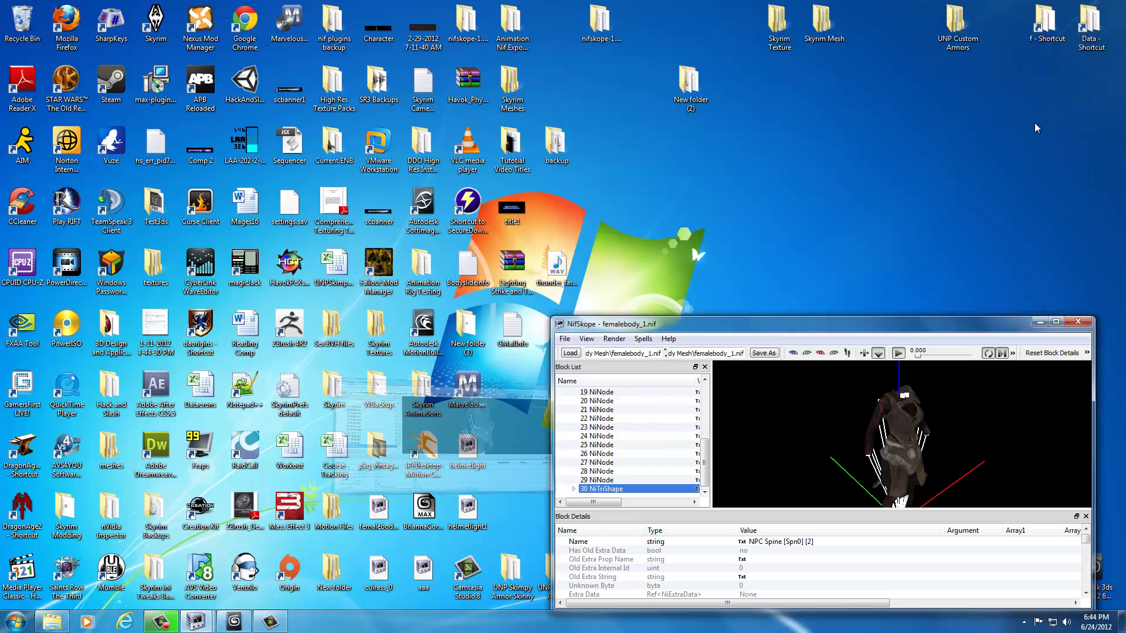
click(1038, 324)
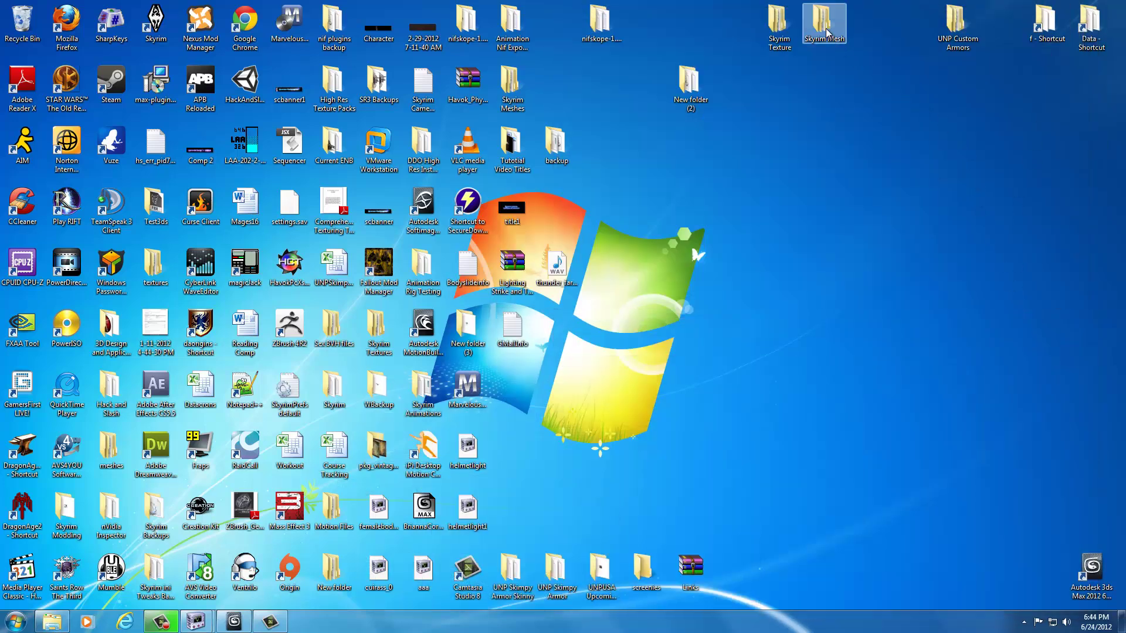
- Open the original cuirasslight_0.nif from the desktop folder UNP Custom Armors\data\meshes\armor\hide\f
click(951, 27)
double_click(951, 28)
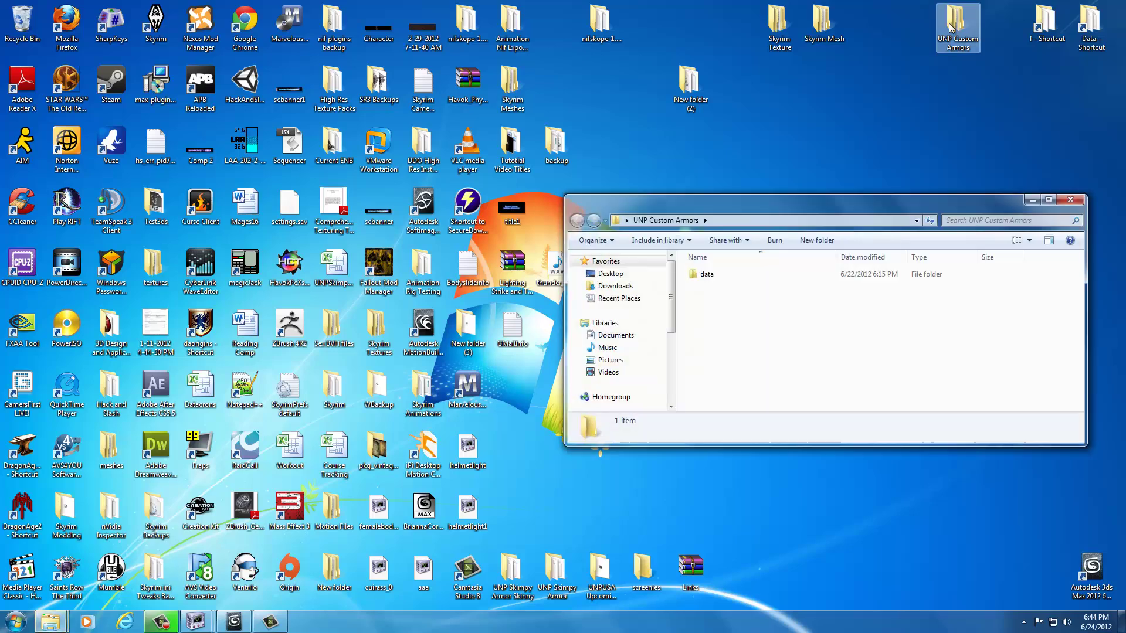
click(711, 276)
double_click(707, 275)
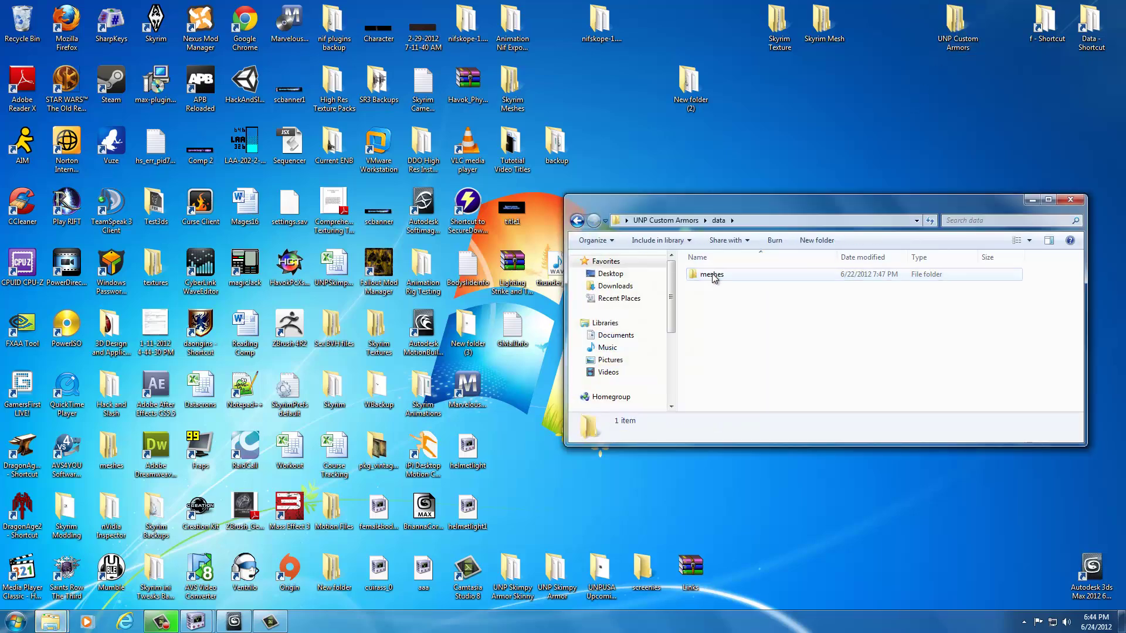
double_click(707, 275)
double_click(711, 275)
double_click(711, 274)
click(713, 276)
double_click(713, 278)
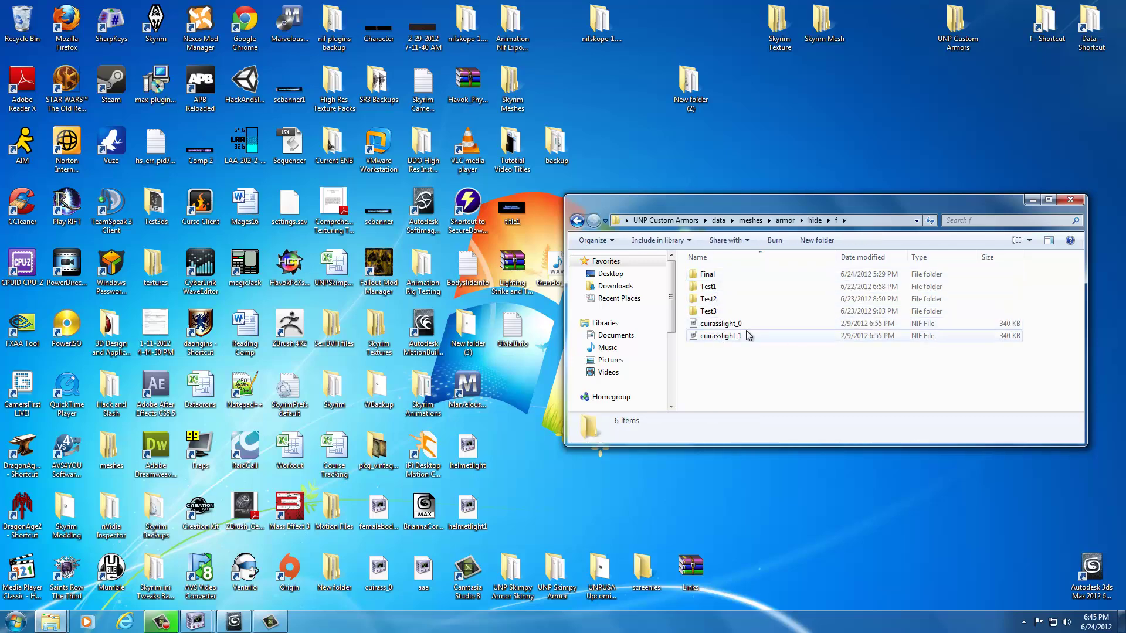
double_click(716, 325)
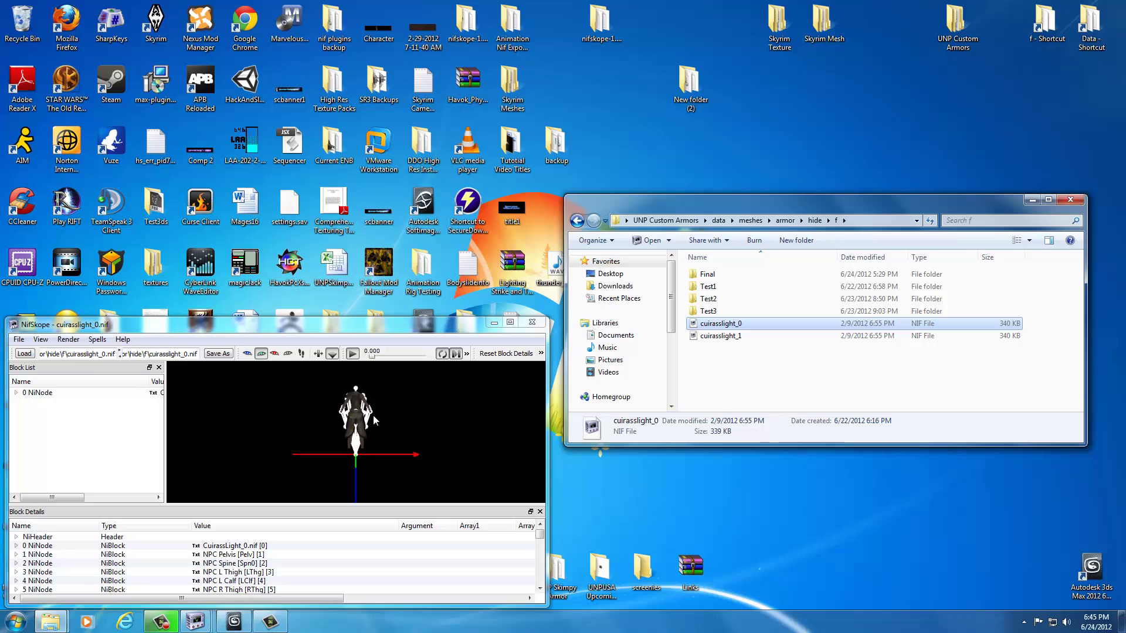
drag(445, 332, 443, 330)
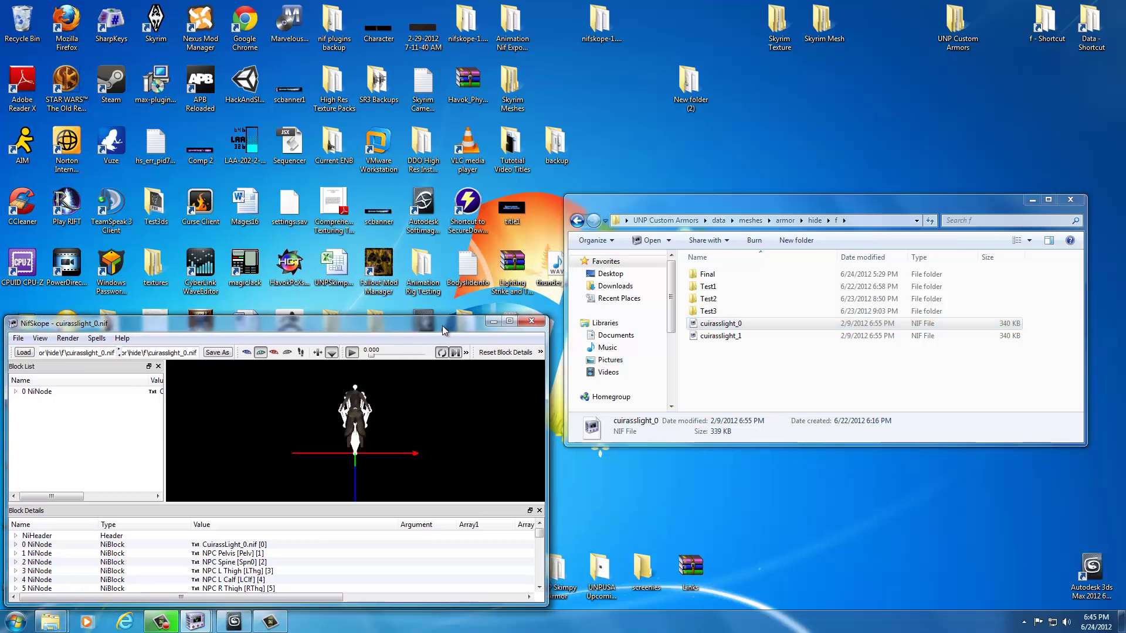
- Restore the femalebody_0.nif and femalebody_1.nif windows alongside the original cuirasslight_0.nif
click(195, 622)
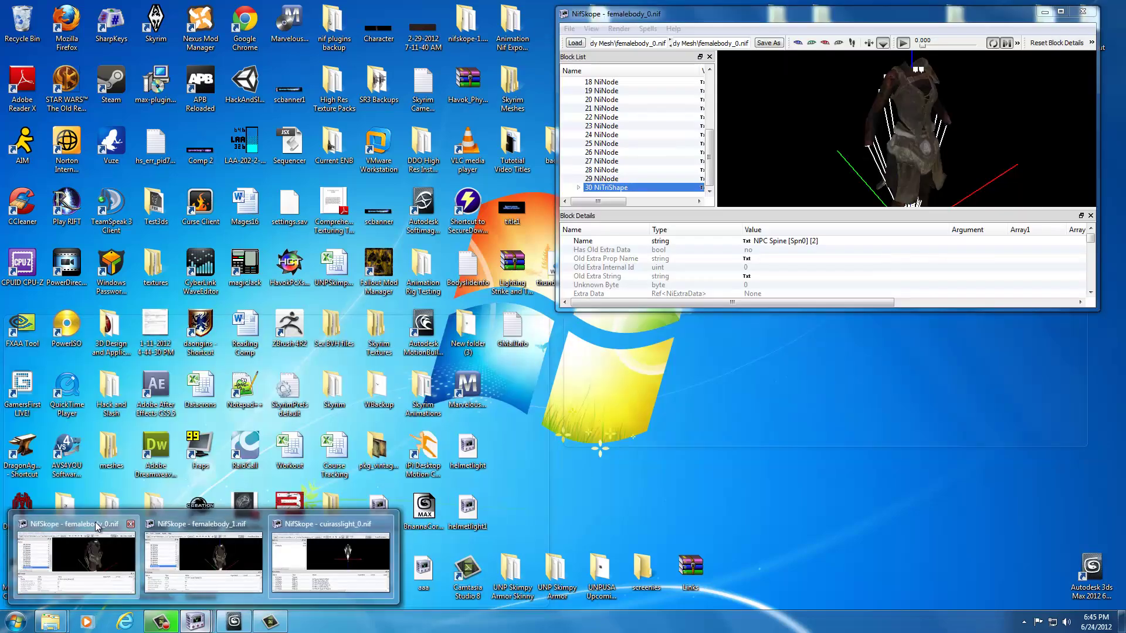
click(105, 548)
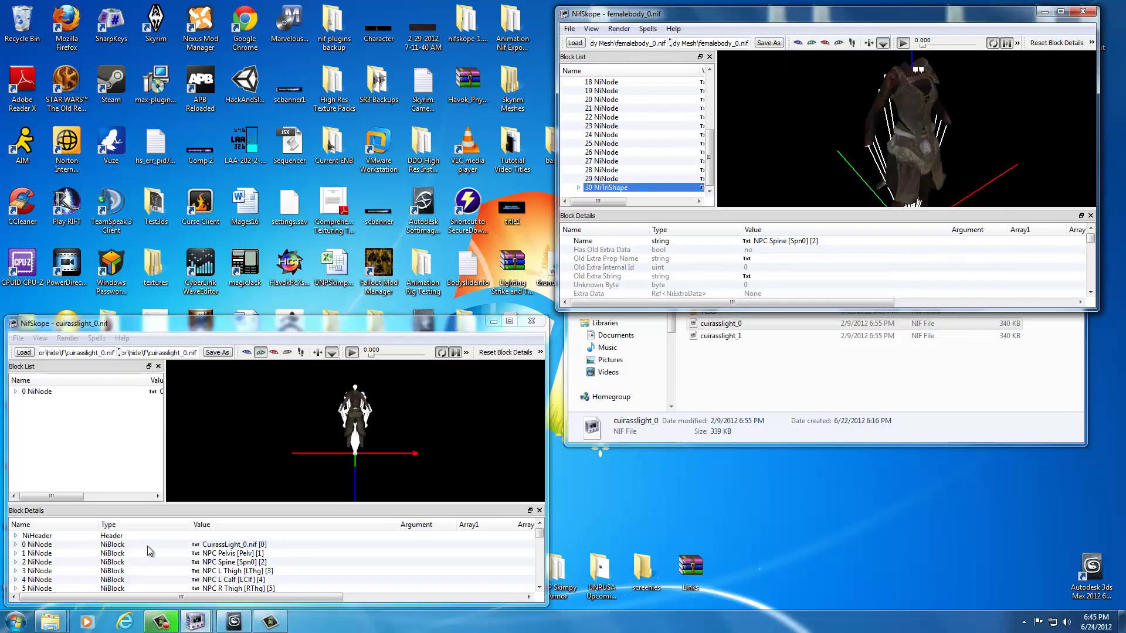
click(195, 622)
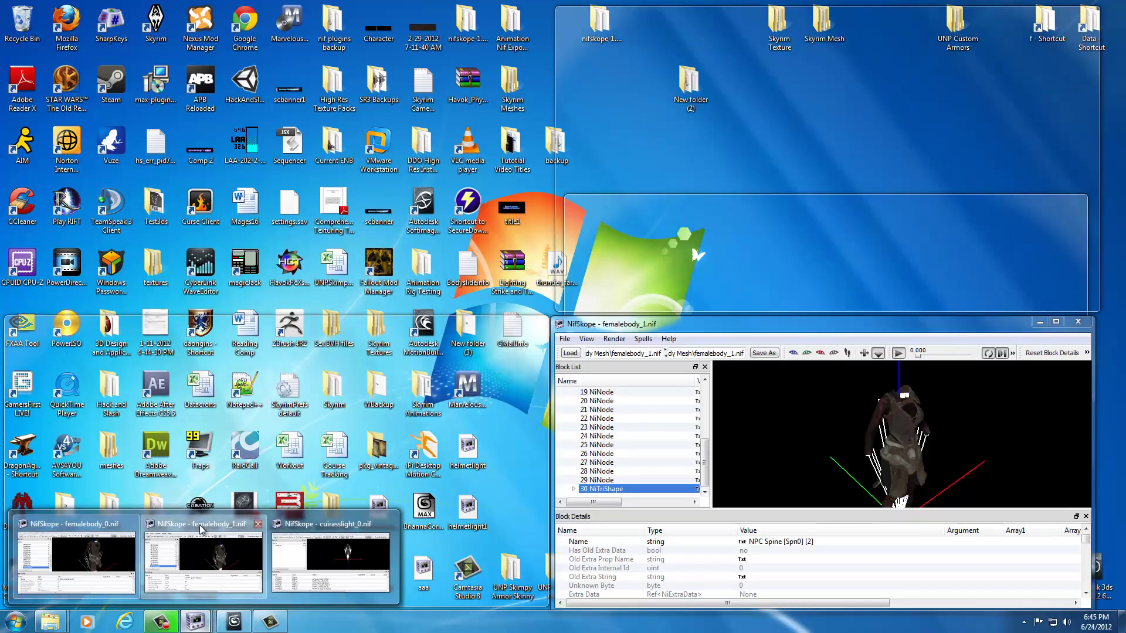
click(202, 529)
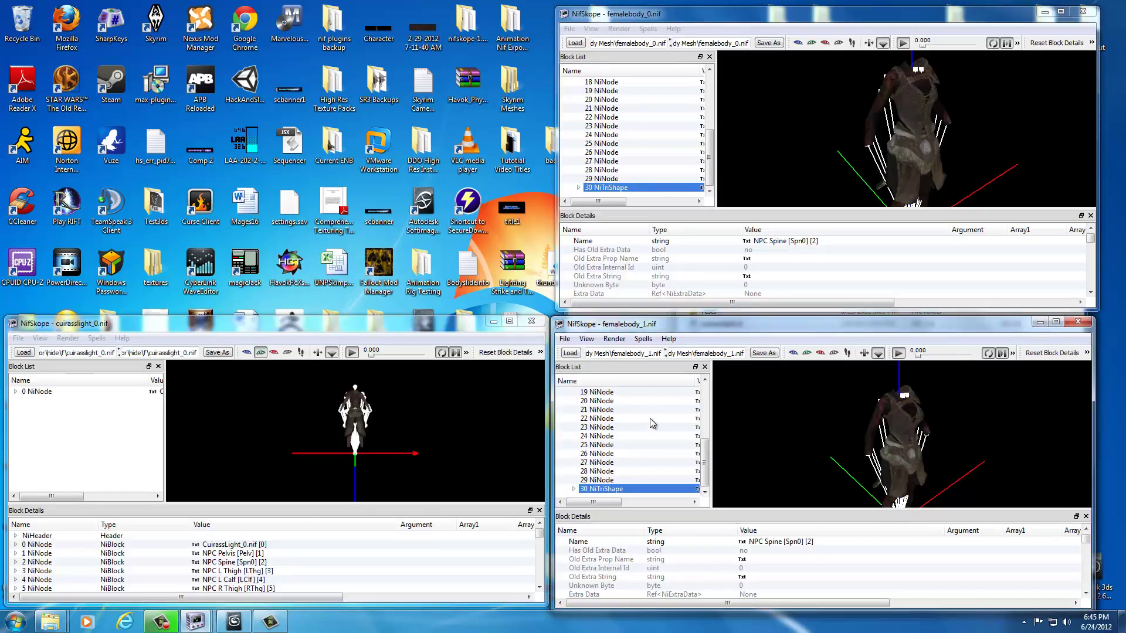
- View the original cuirass from the front and show the BSLightingShaderProperty of its 36 NiTriShape
click(305, 401)
scroll(305, 440, up, 5)
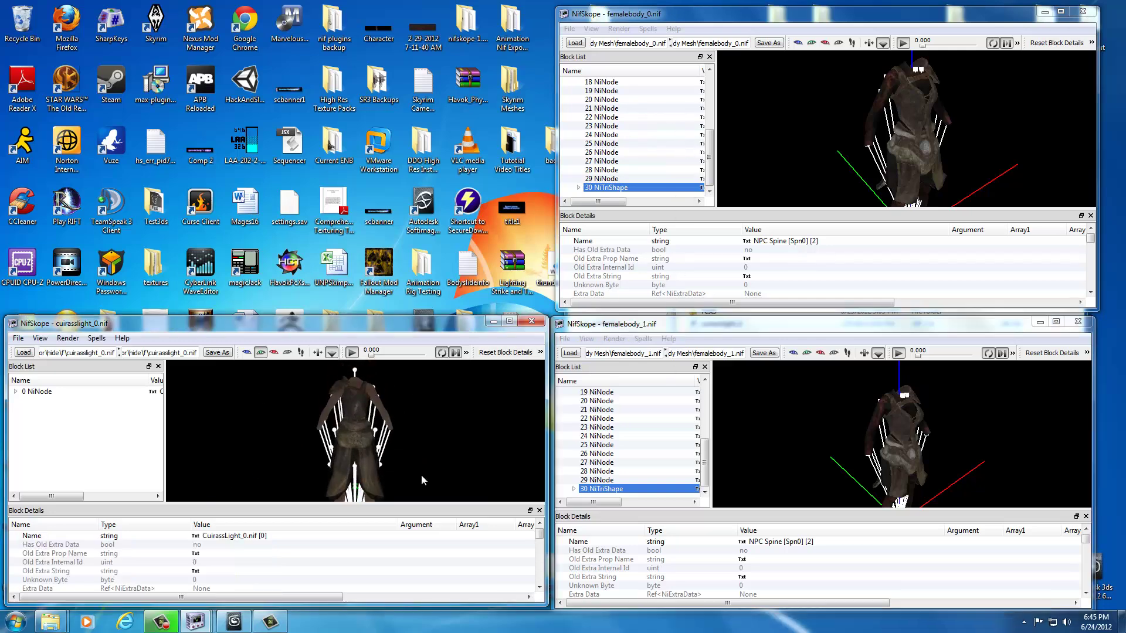
drag(477, 458, 301, 472)
click(347, 441)
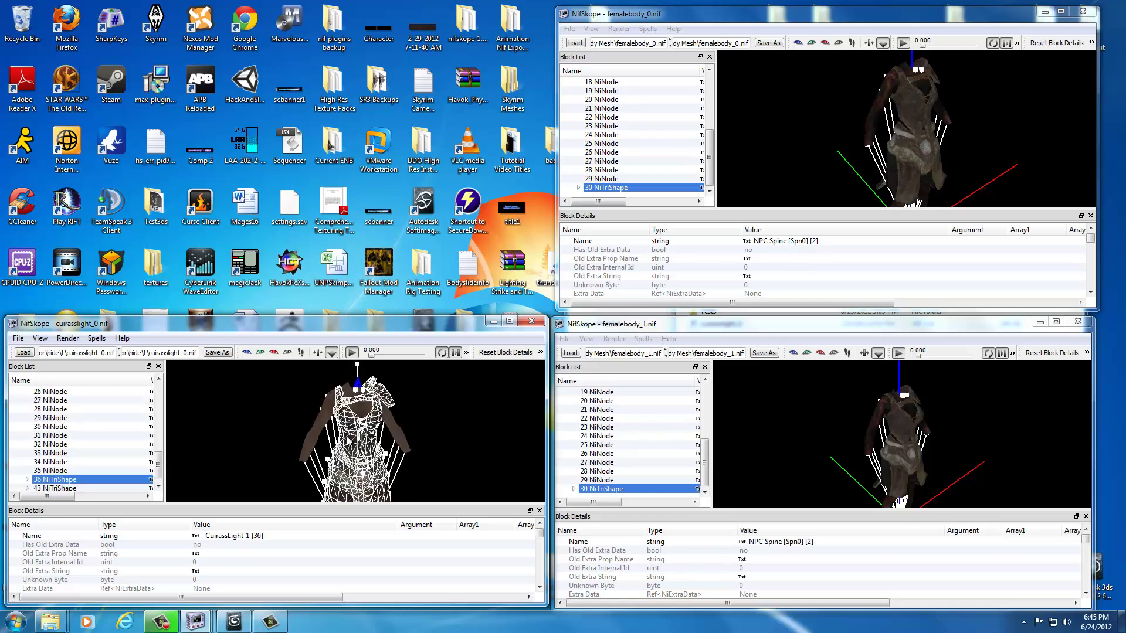
click(26, 480)
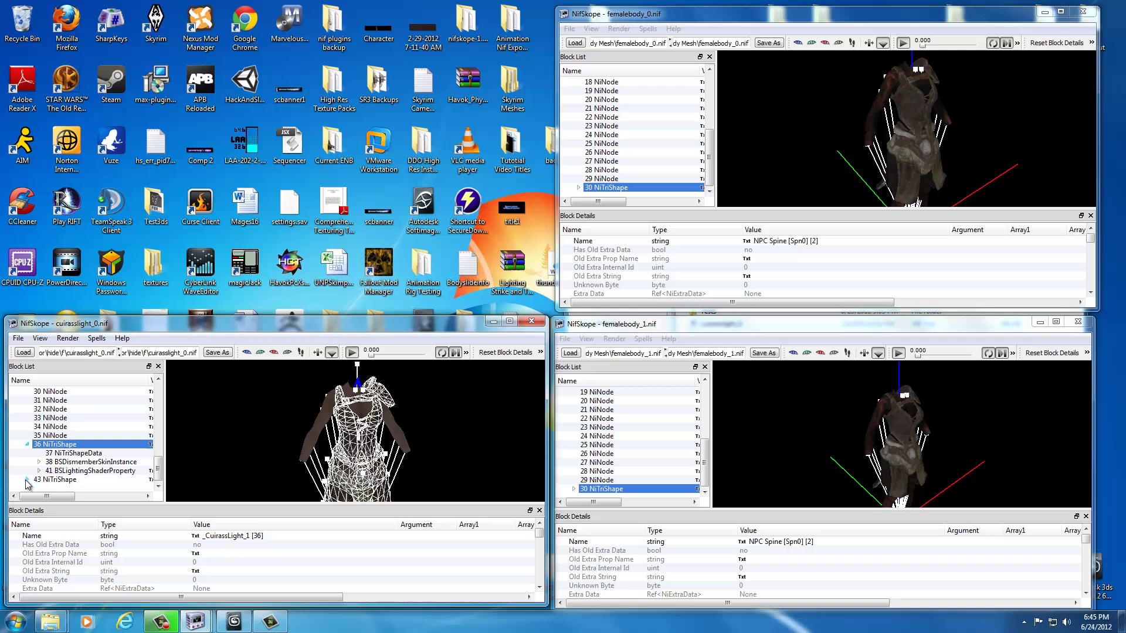
click(72, 472)
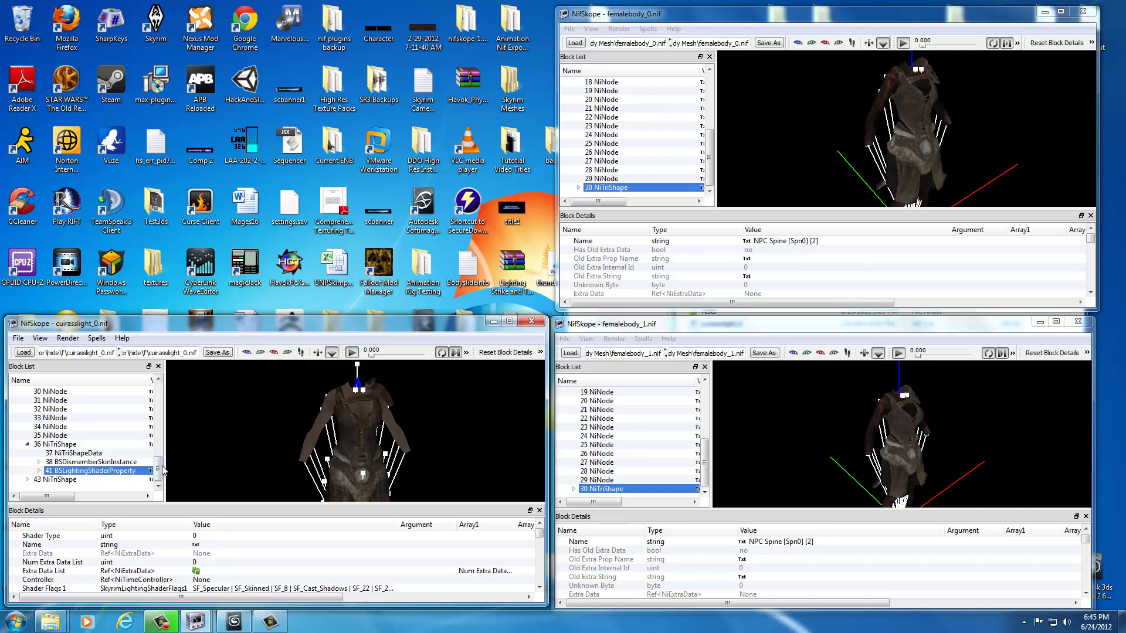
- Collapse the cuirass branch in cuirasslight_0.nif and compare the wireframes of 36 NiTriShape and 43 NiTriShape
drag(159, 469, 163, 391)
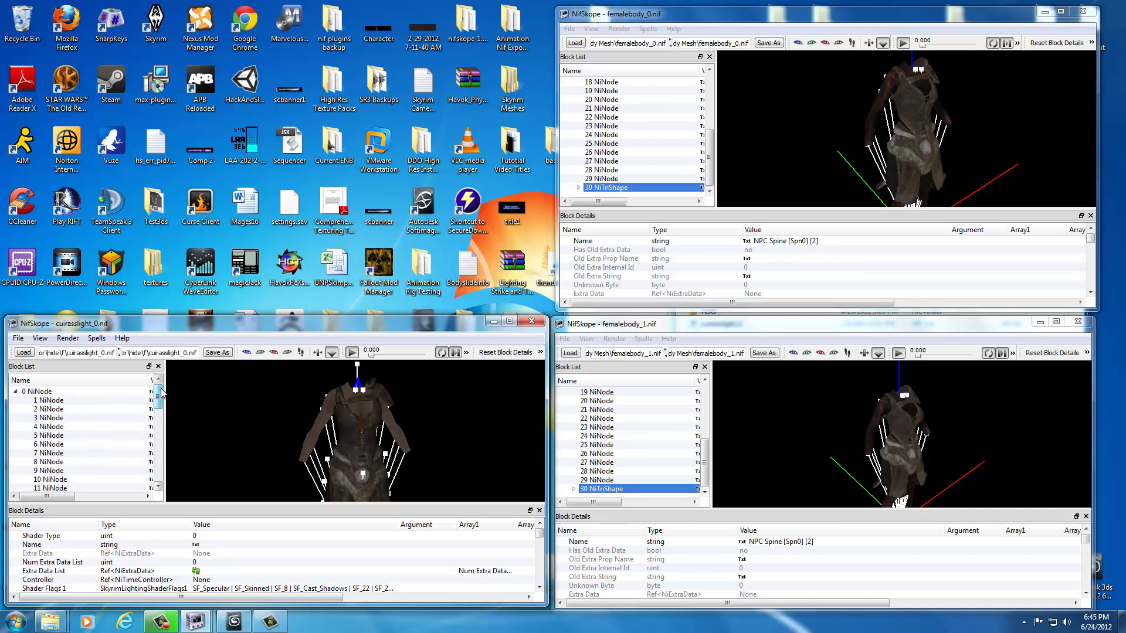
click(24, 392)
click(16, 391)
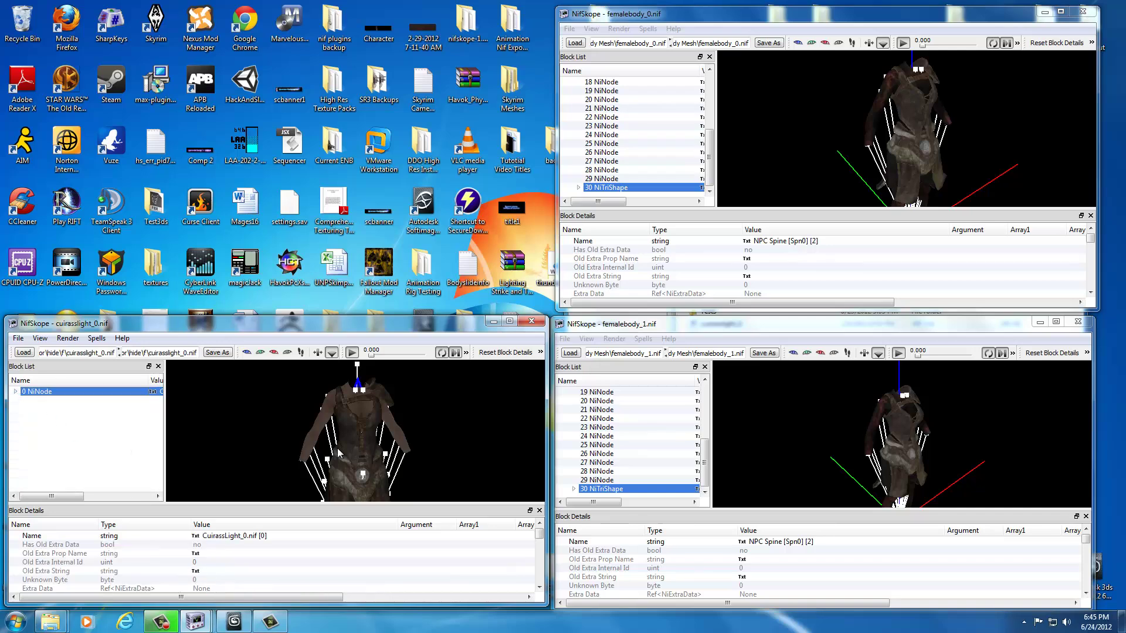
click(346, 437)
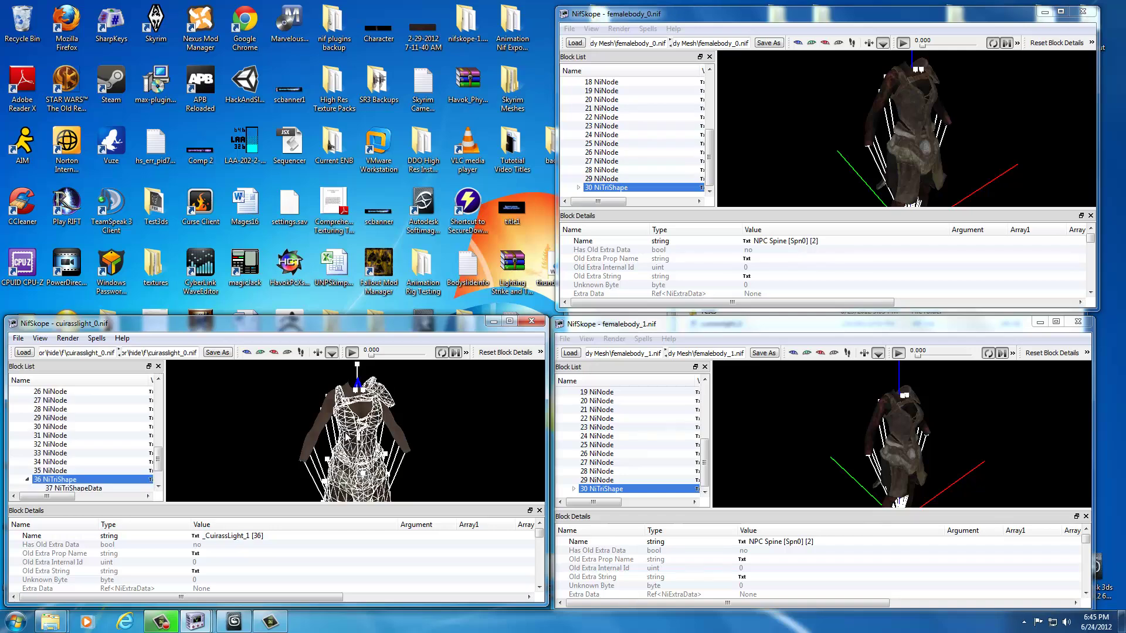
key(Left)
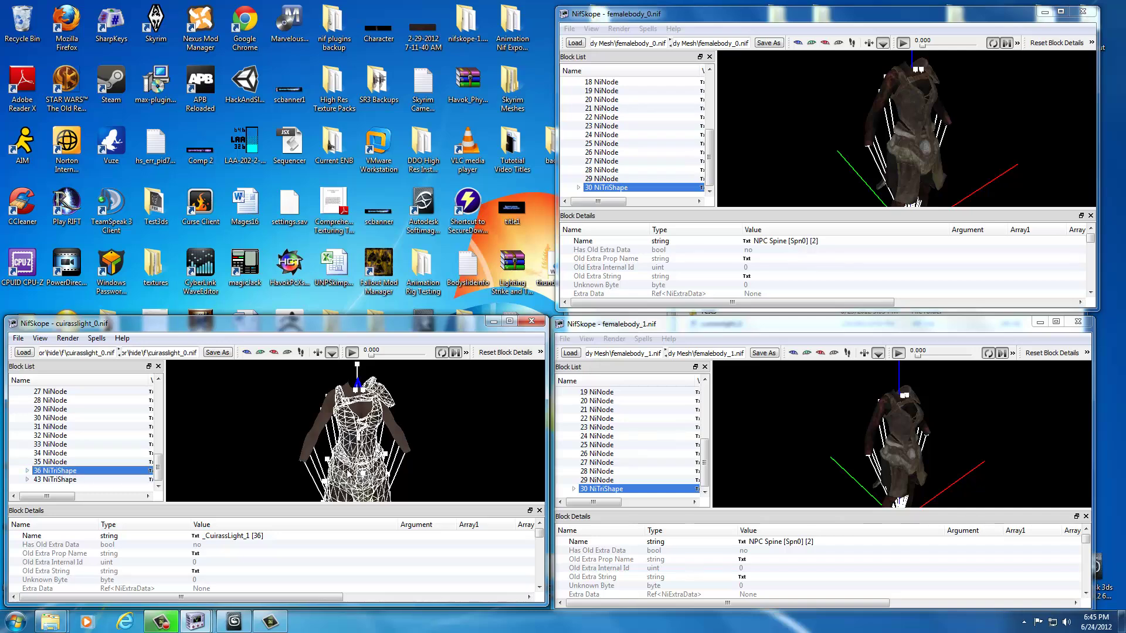
drag(348, 475, 355, 462)
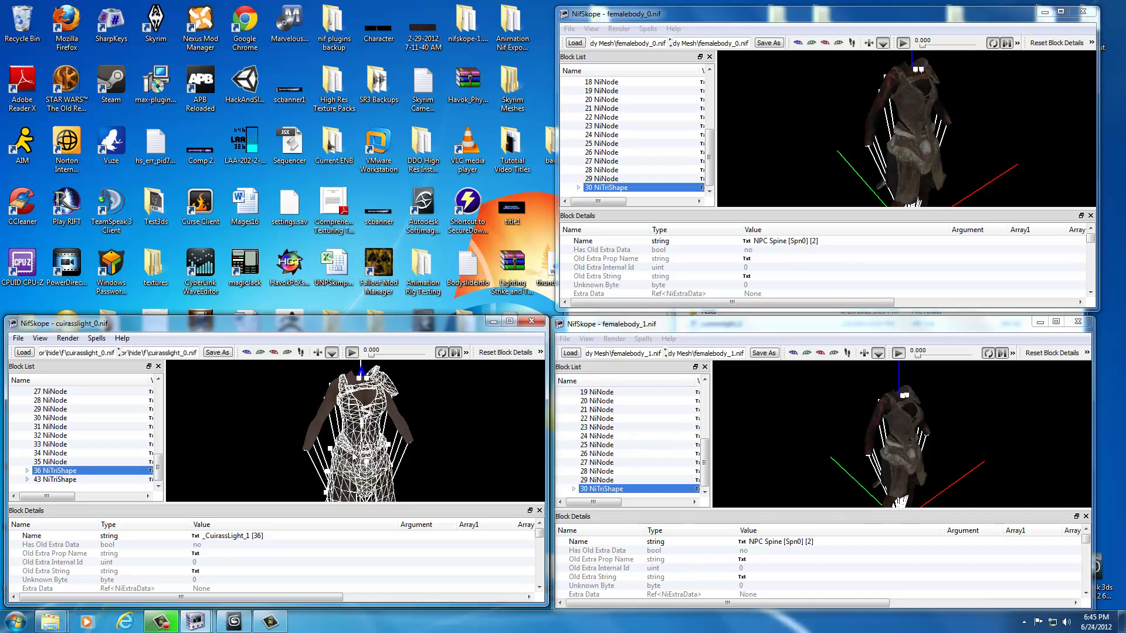
click(55, 480)
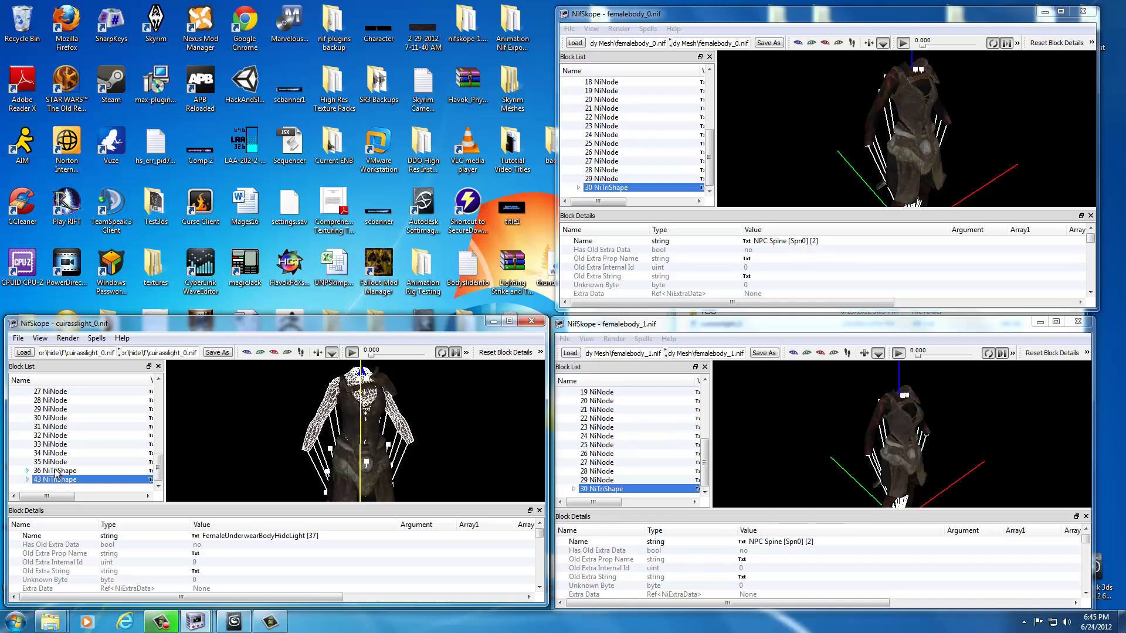
click(54, 472)
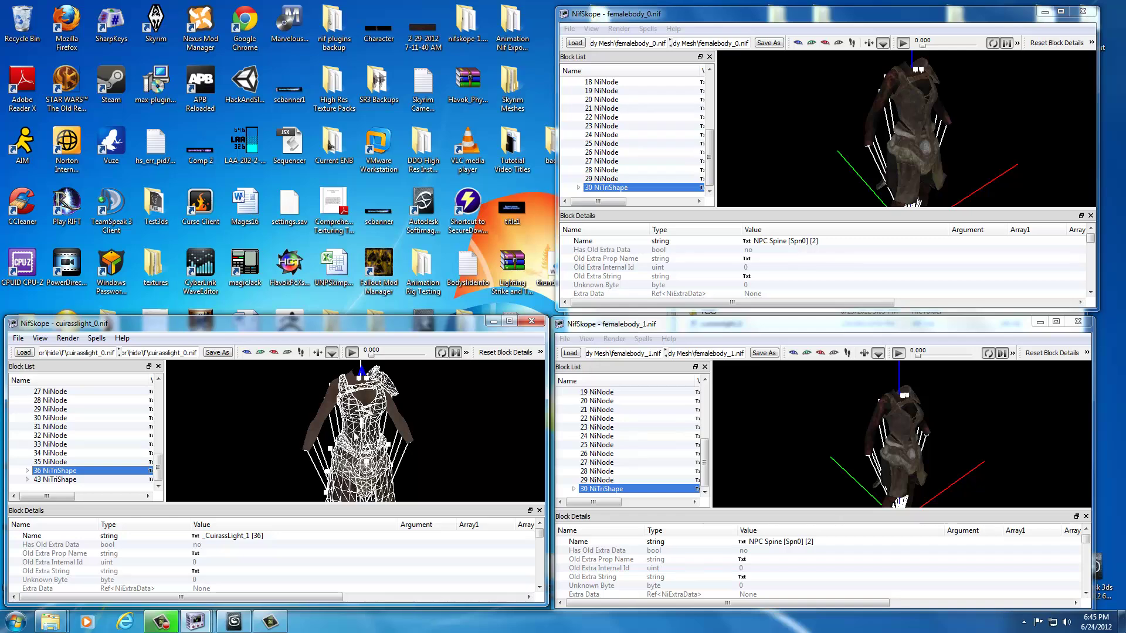
- Expand 36 NiTriShape in cuirasslight_0.nif and review its NiTriShapeData, BSDismemberSkinInstance and BSLightingShaderProperty blocks
click(27, 471)
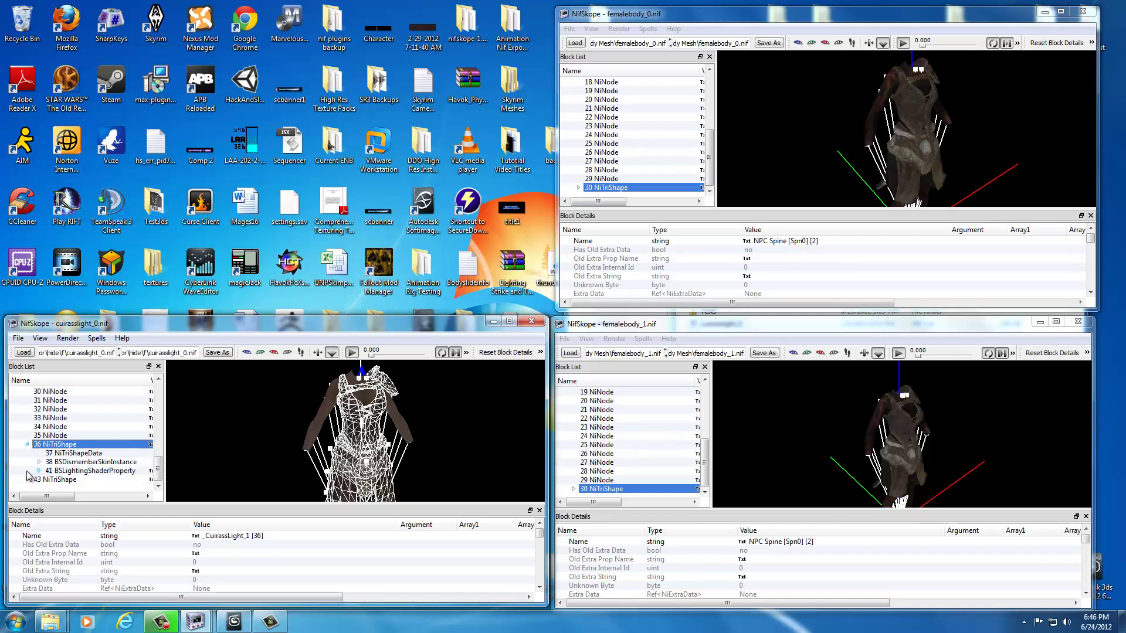
click(67, 454)
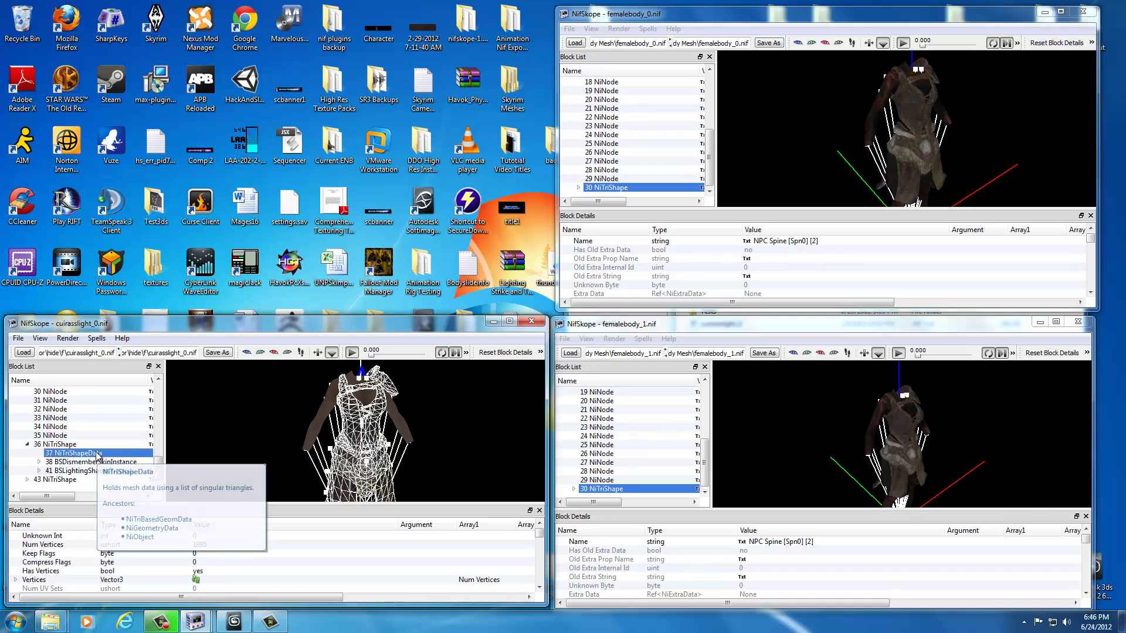
click(92, 463)
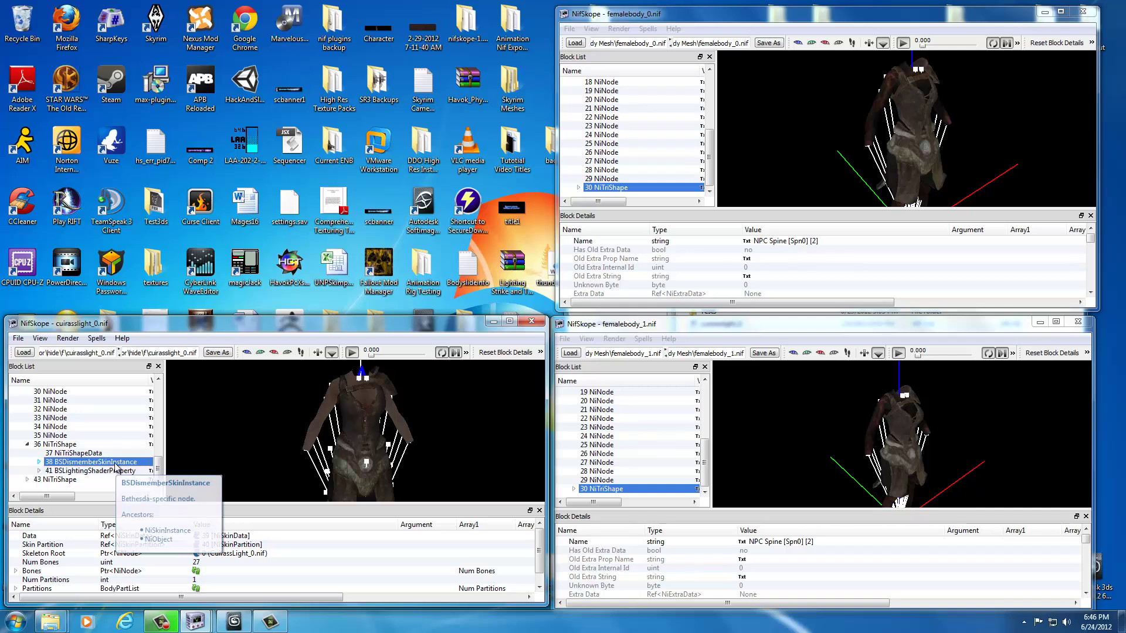
click(66, 472)
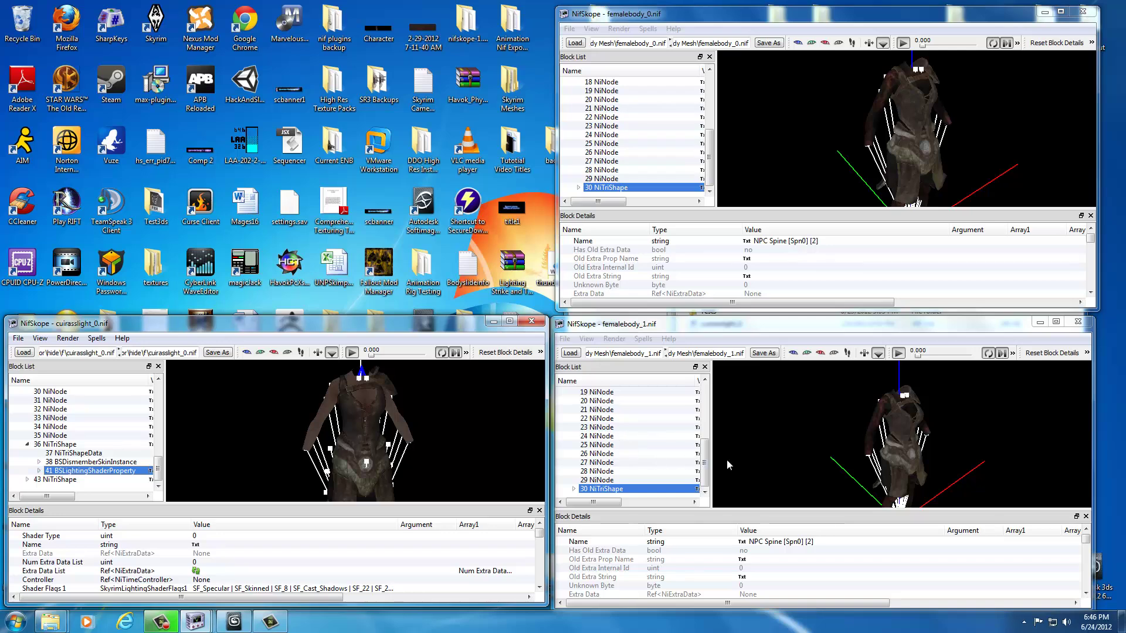
click(708, 453)
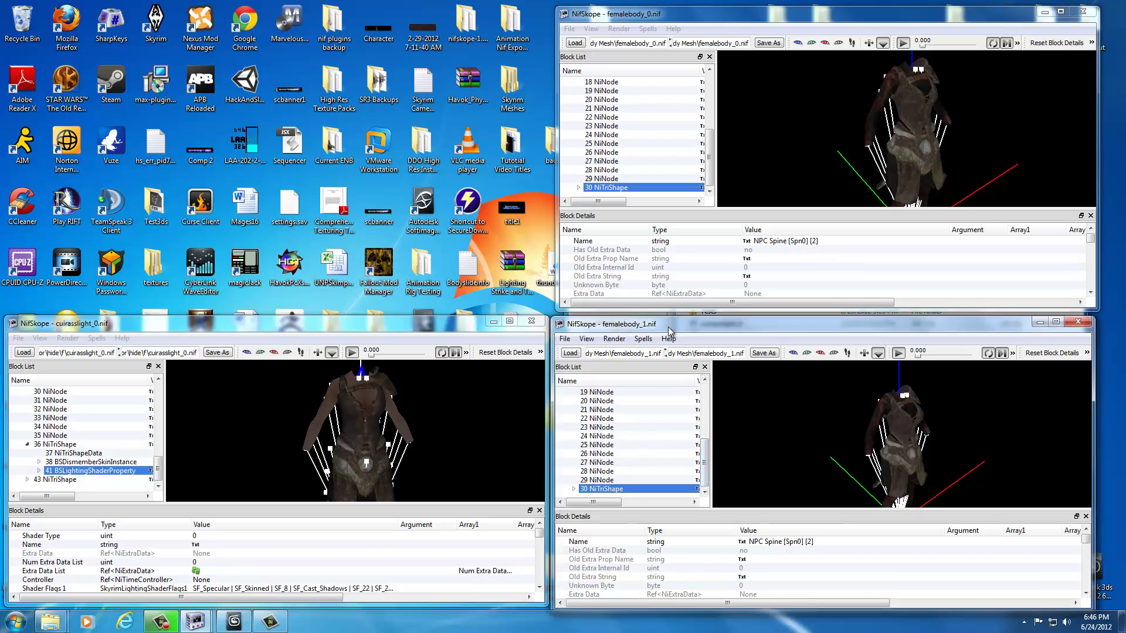
- Expand 30 NiTriShape in femalebody_1.nif and remove its BSLightingShaderProperty branch
mouse_move(861, 416)
mouse_down()
mouse_move(827, 413)
mouse_move(849, 422)
mouse_up()
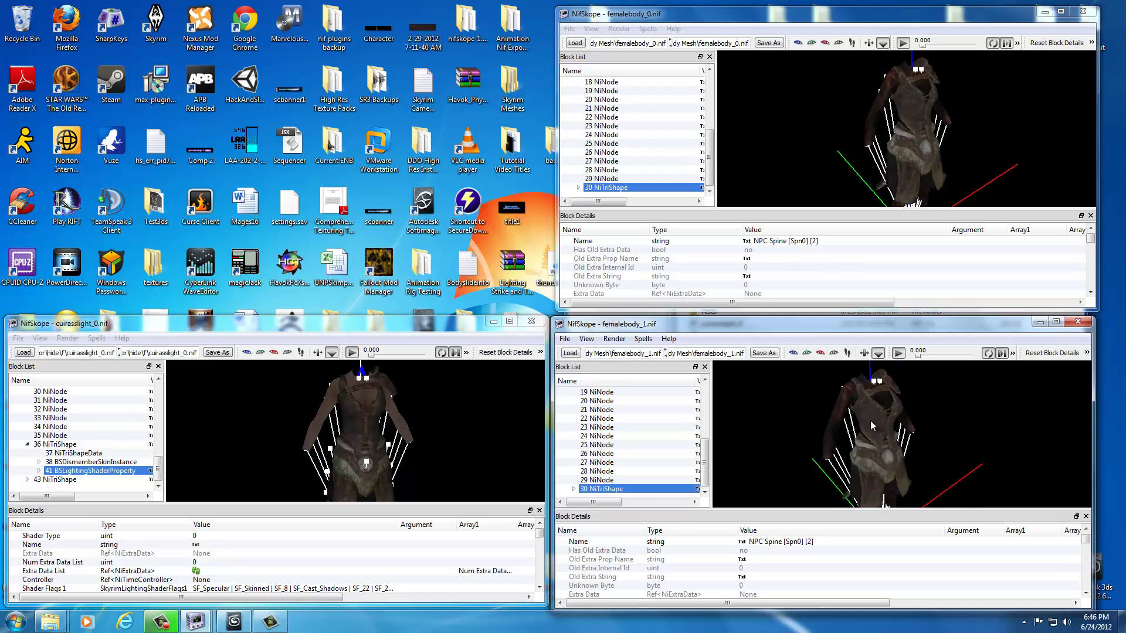
click(877, 417)
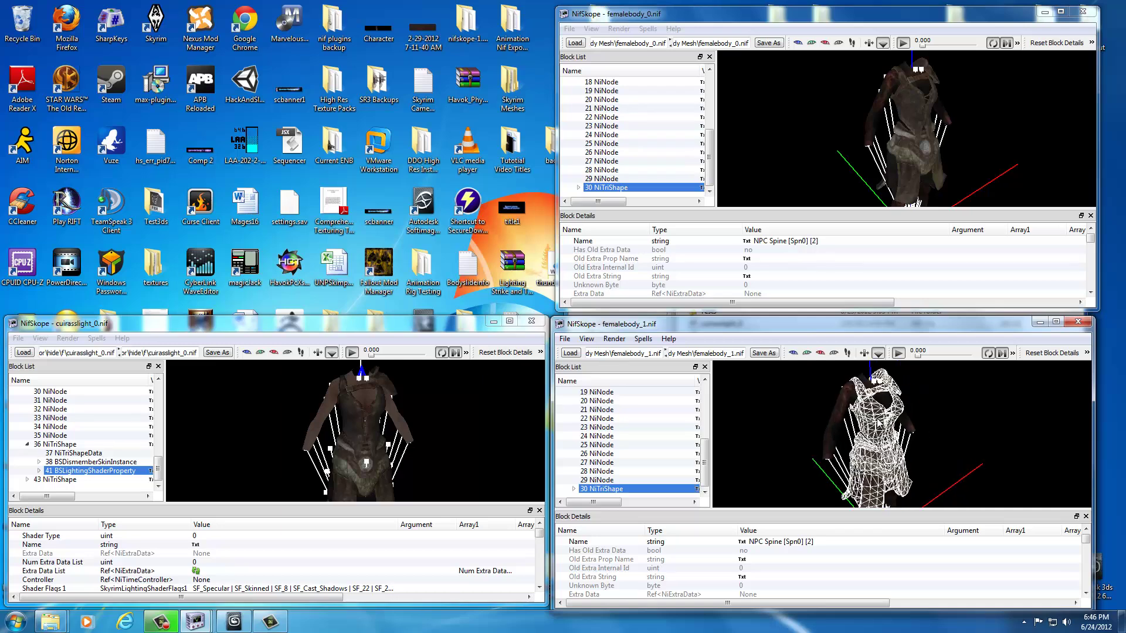
click(574, 489)
click(578, 492)
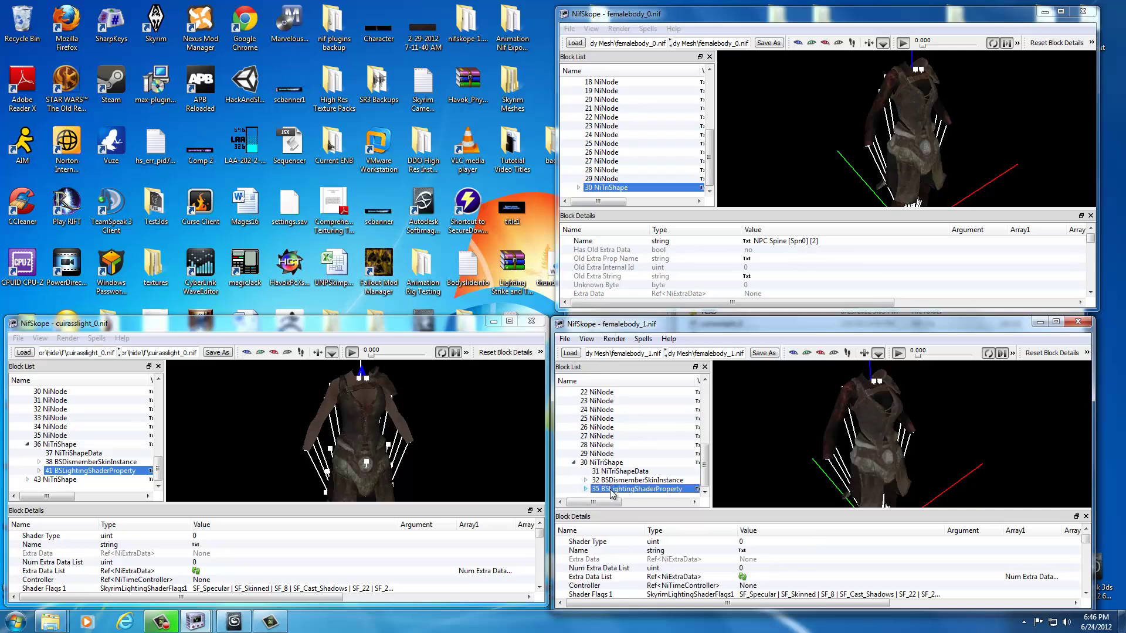
mouse_move(637, 492)
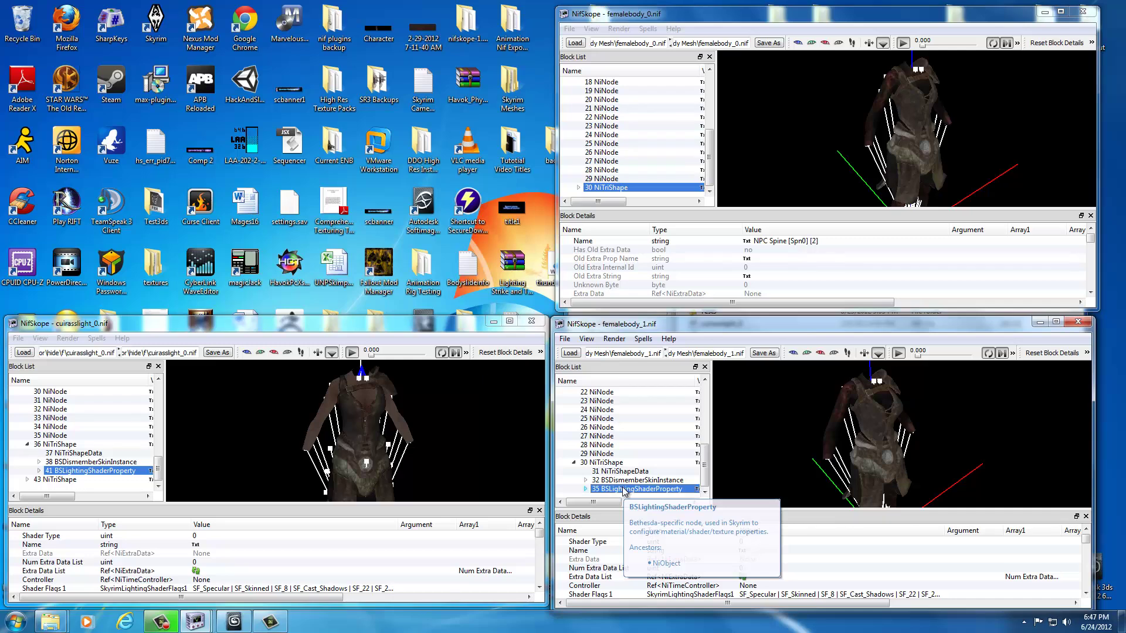
key(ctrl+Delete)
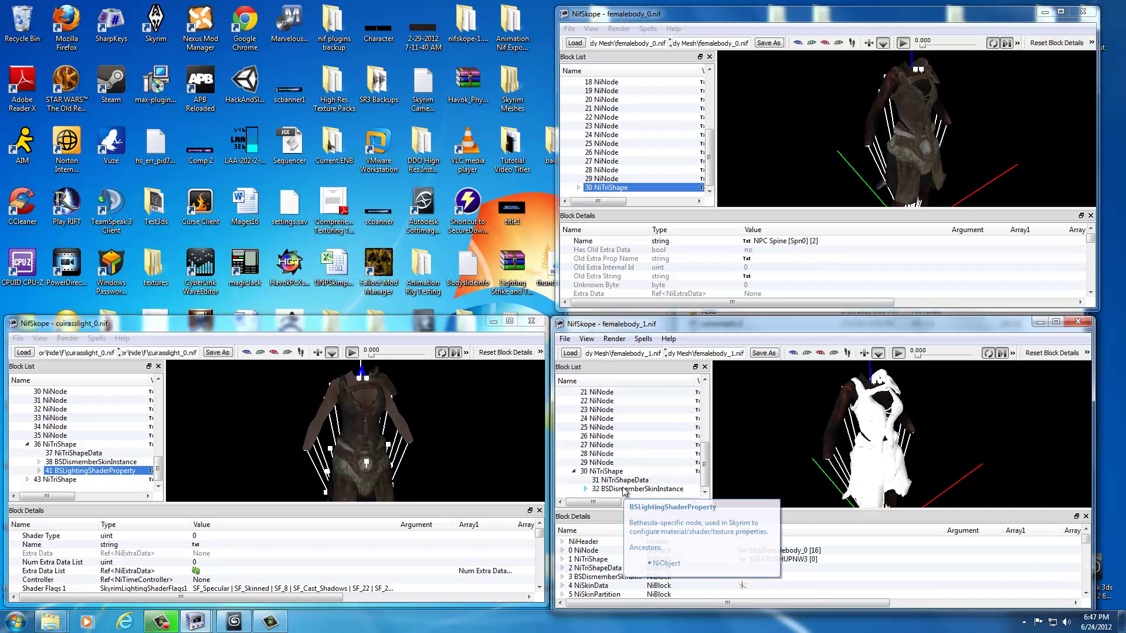
- Copy the BSLightingShaderProperty branch of 36 NiTriShape in cuirasslight_0.nif and paste it at 30 NiTriShape in femalebody_1.nif
mouse_move(795, 428)
mouse_down()
mouse_move(793, 388)
mouse_move(792, 420)
mouse_up()
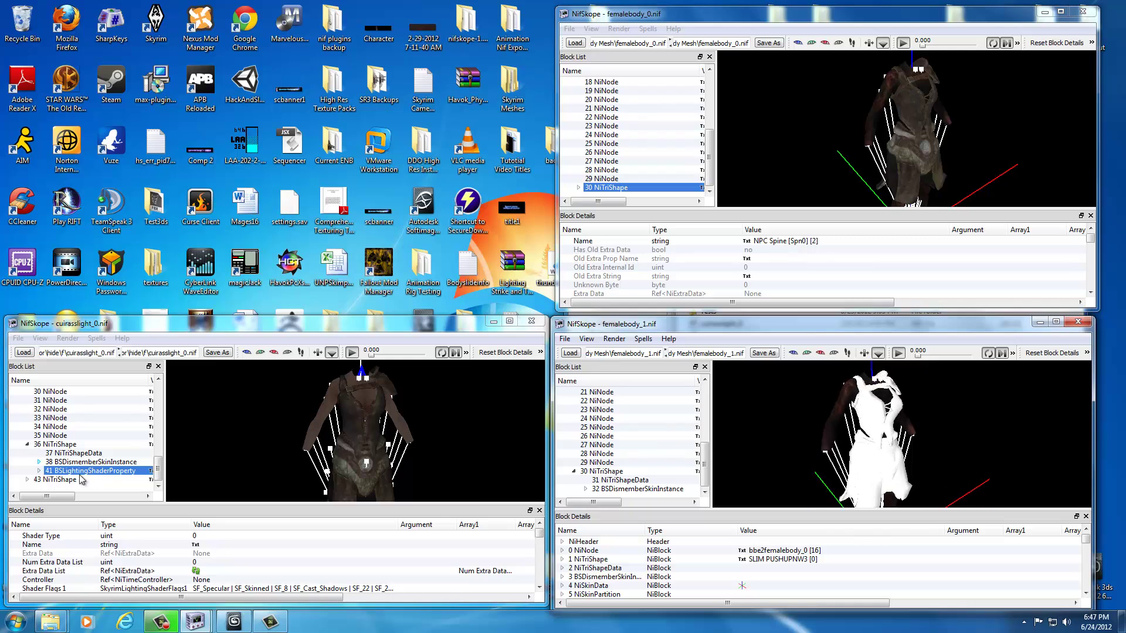
click(614, 472)
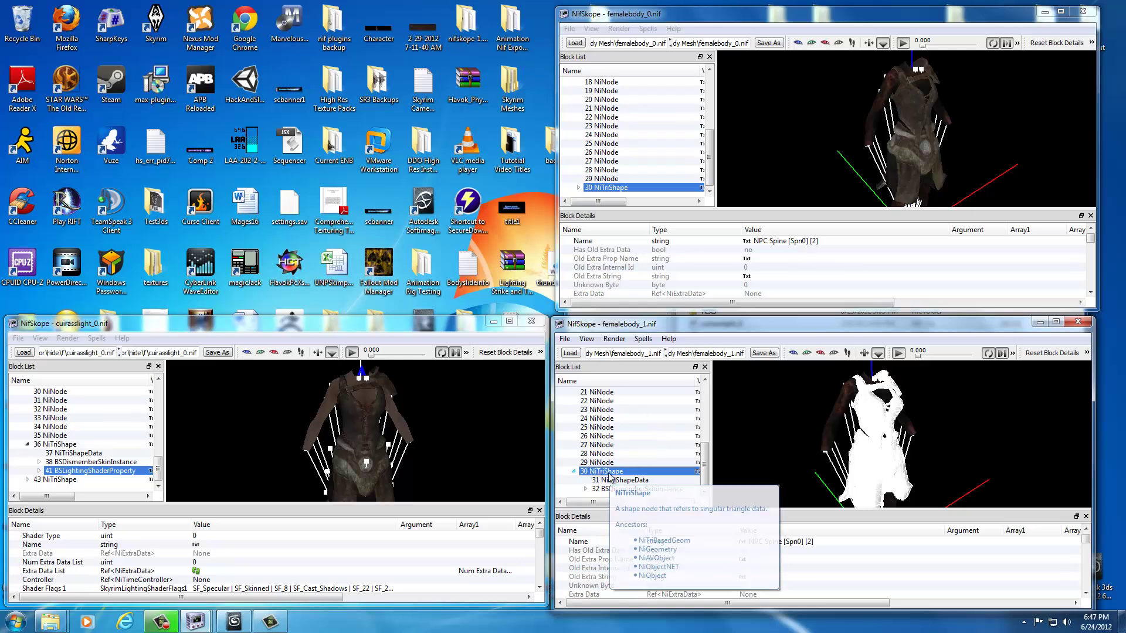
click(595, 496)
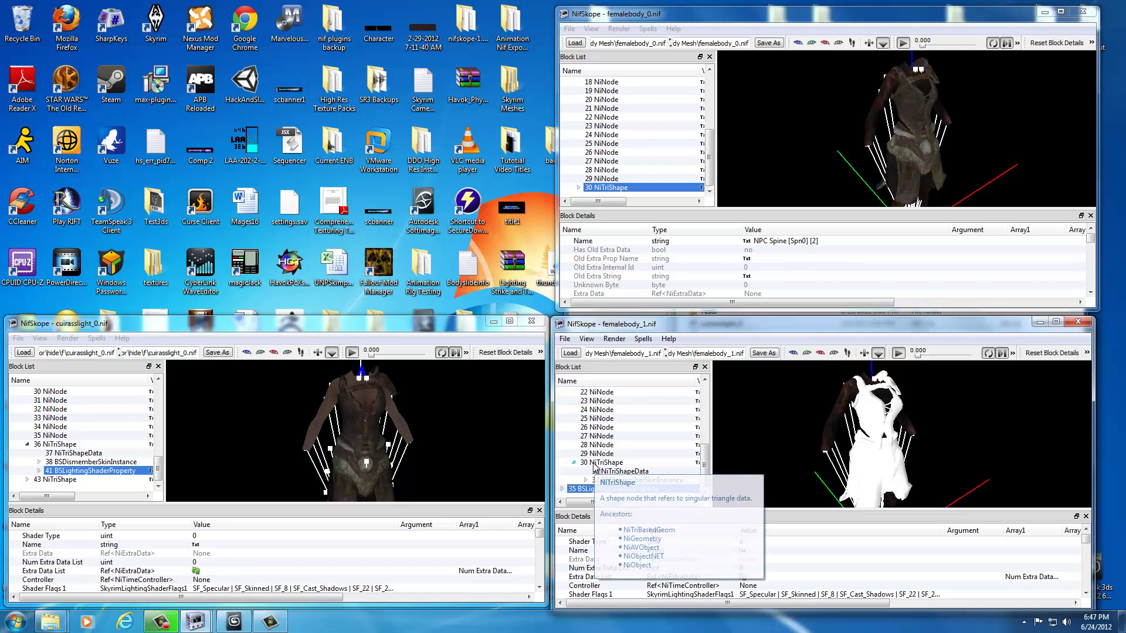
- Set the first Properties entry of 30 NiTriShape in femalebody_1.nif to block 35 and check the textured armor
click(594, 465)
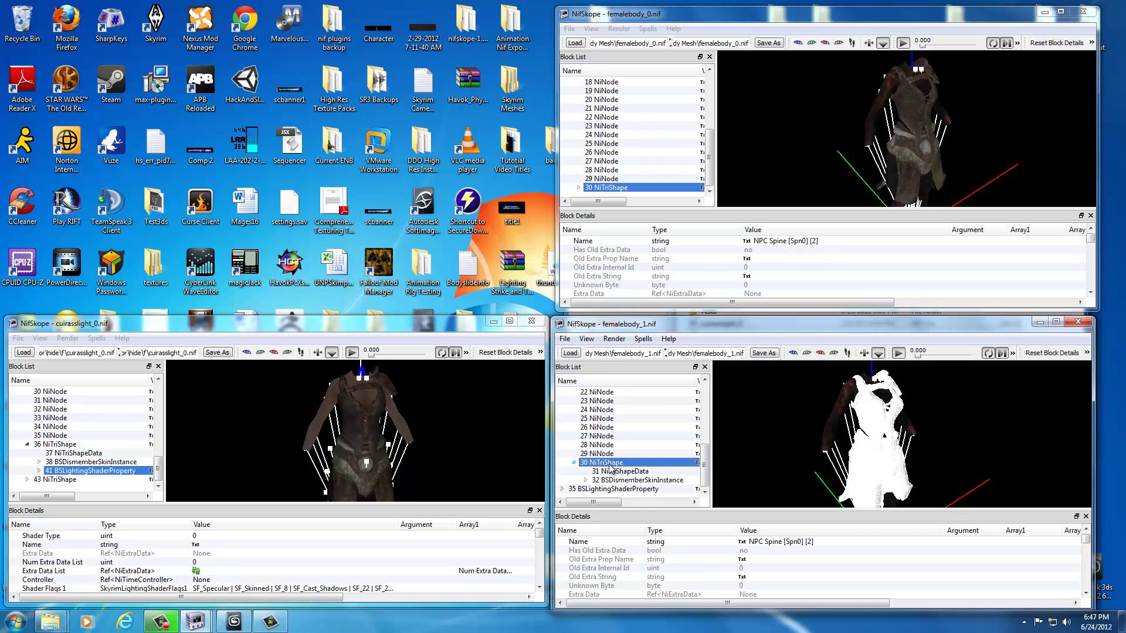
mouse_move(610, 468)
drag(1087, 545, 1086, 592)
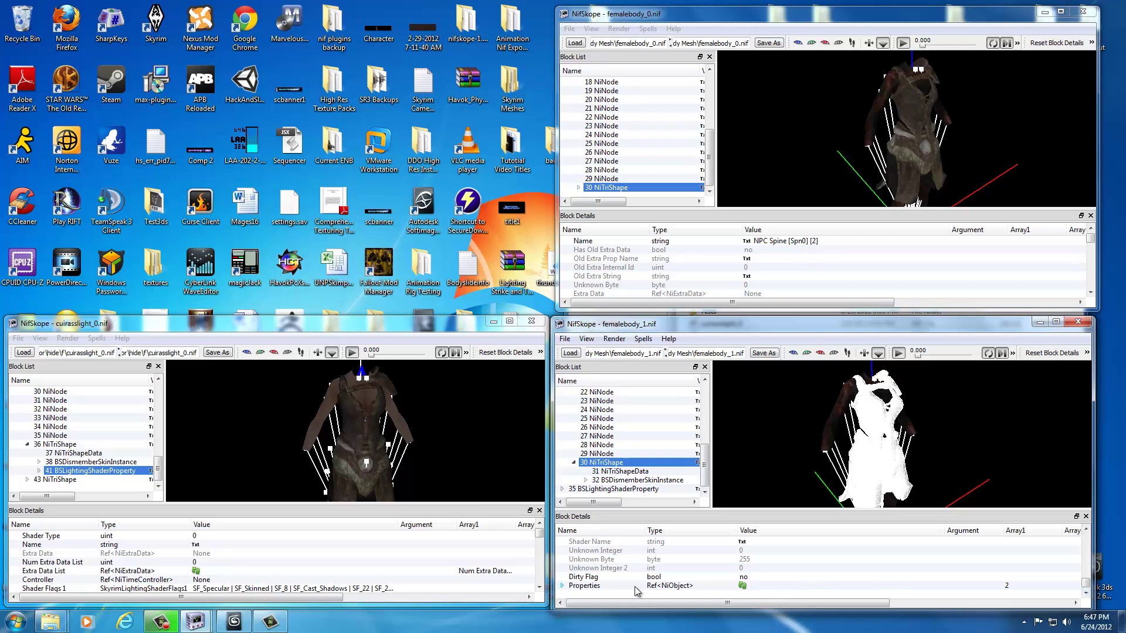
click(562, 586)
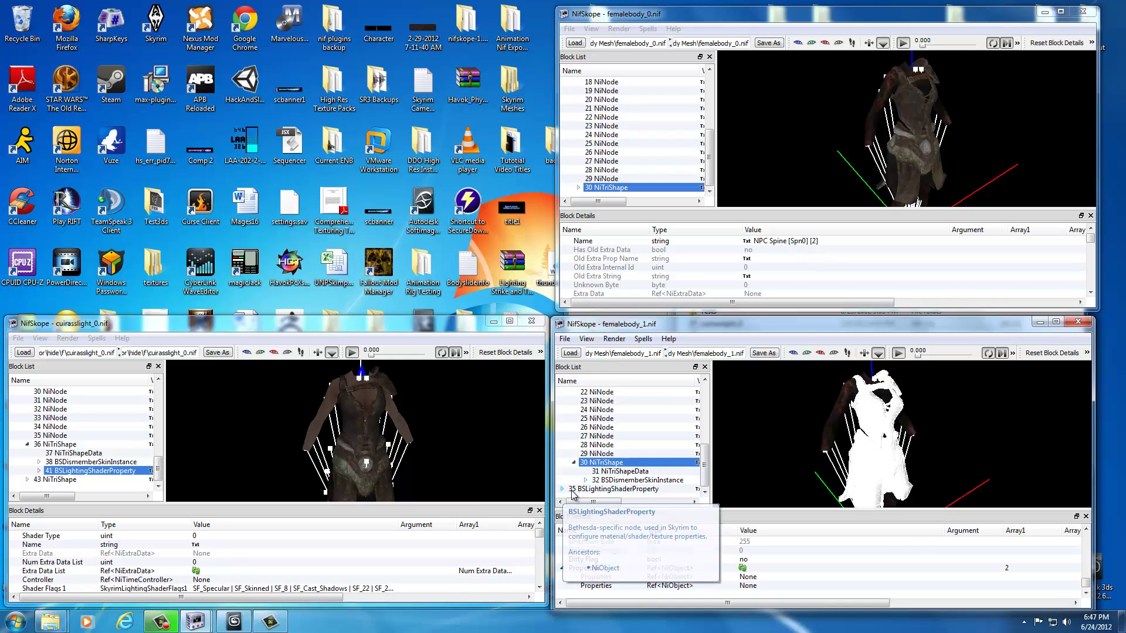
double_click(749, 578)
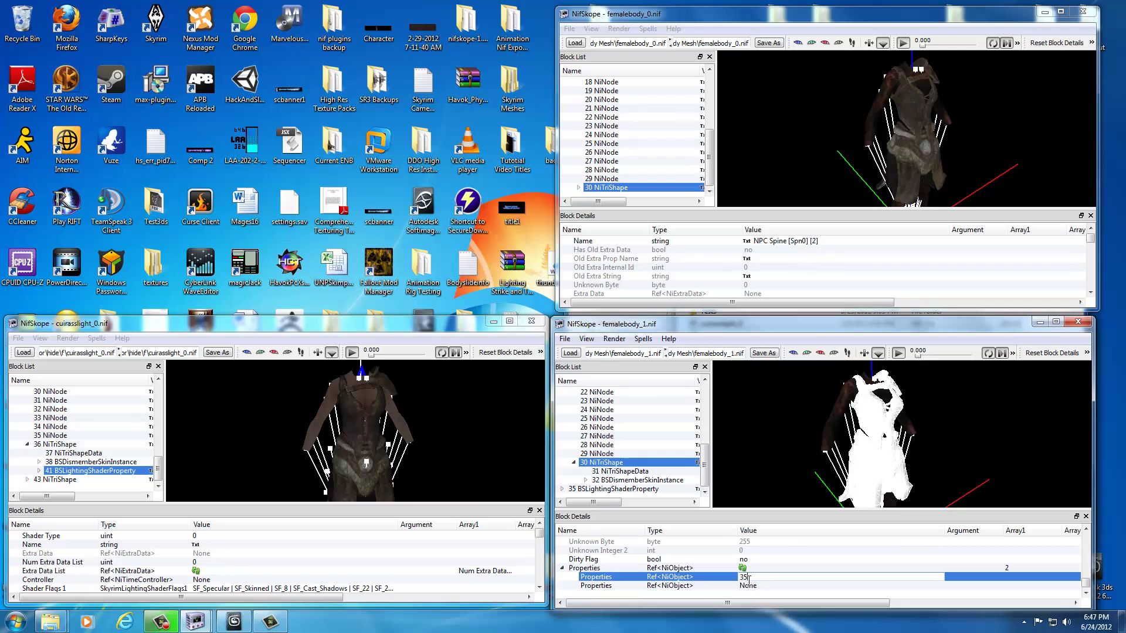
click(750, 587)
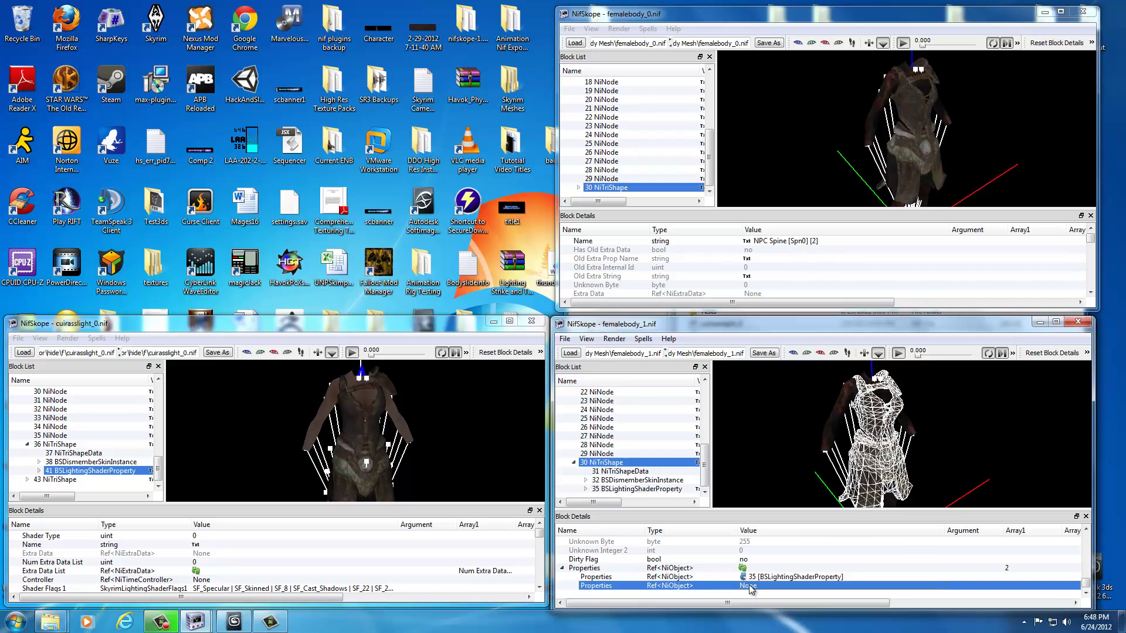
click(791, 448)
scroll(801, 442, up, 3)
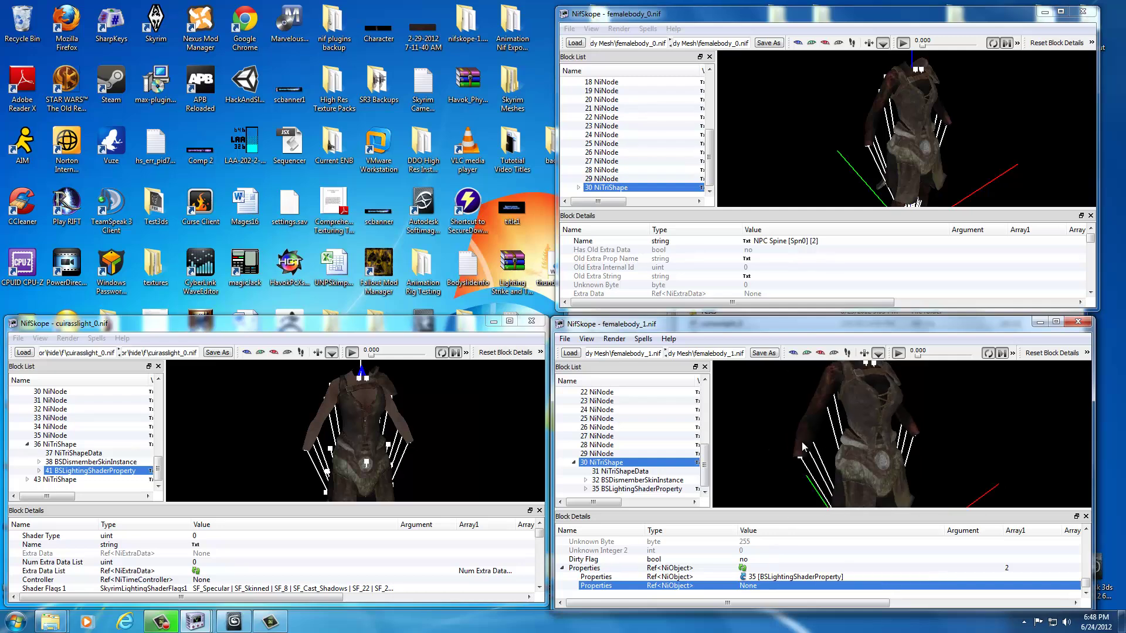
drag(801, 441, 767, 447)
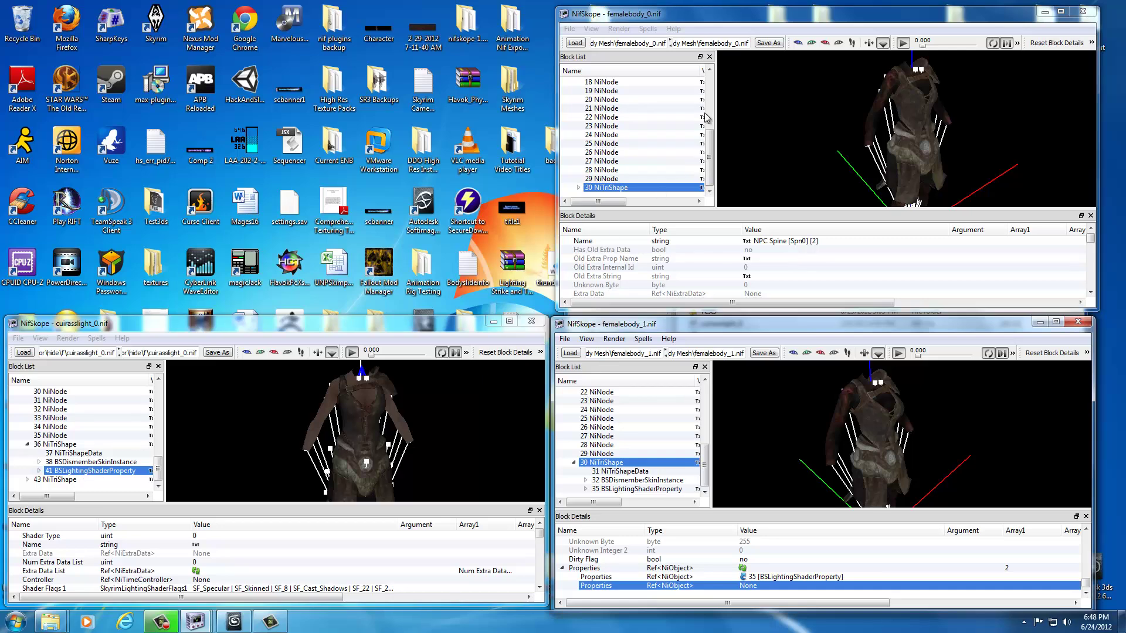
- Replace the BSLightingShaderProperty branch under 30 NiTriShape in femalebody_0.nif with the one copied from cuirasslight_0.nif
click(918, 118)
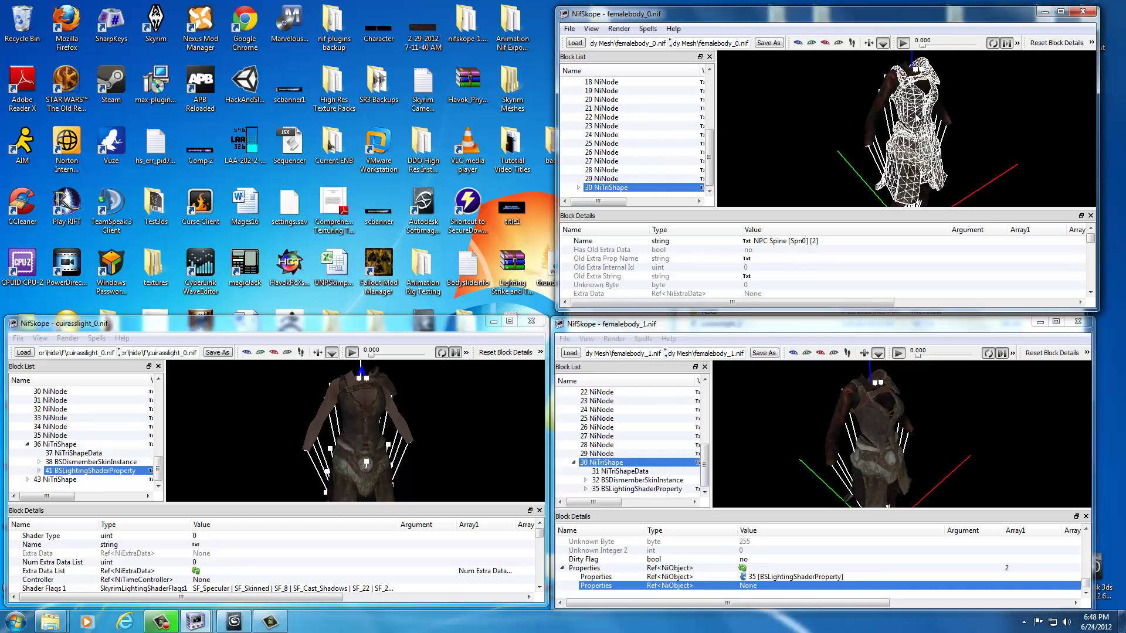
click(580, 188)
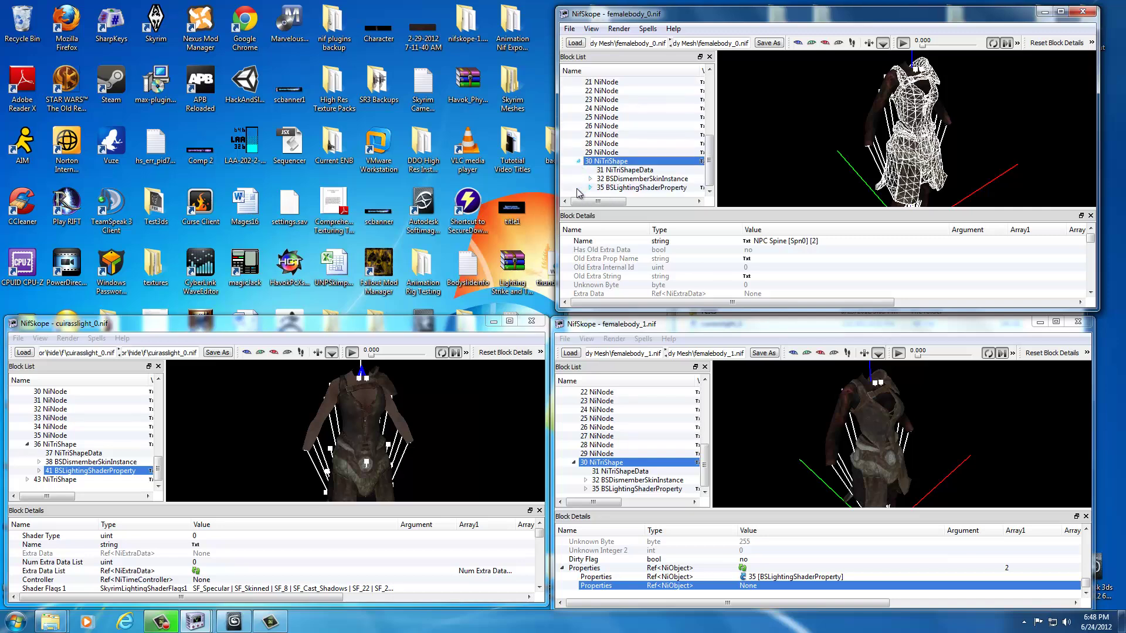
click(611, 188)
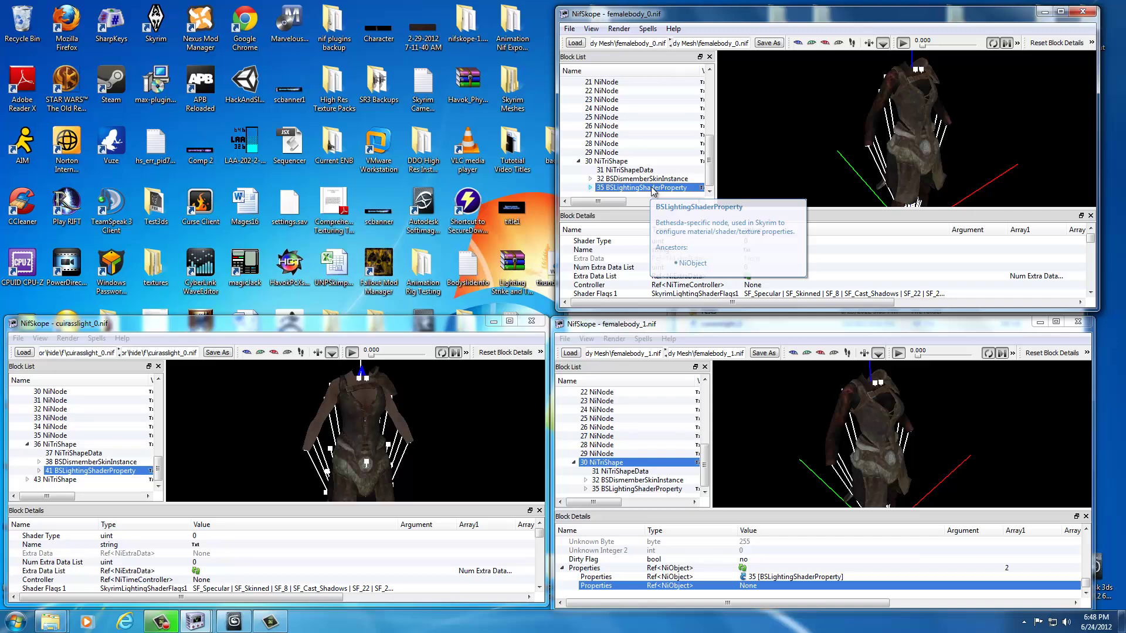
key(ctrl+Delete)
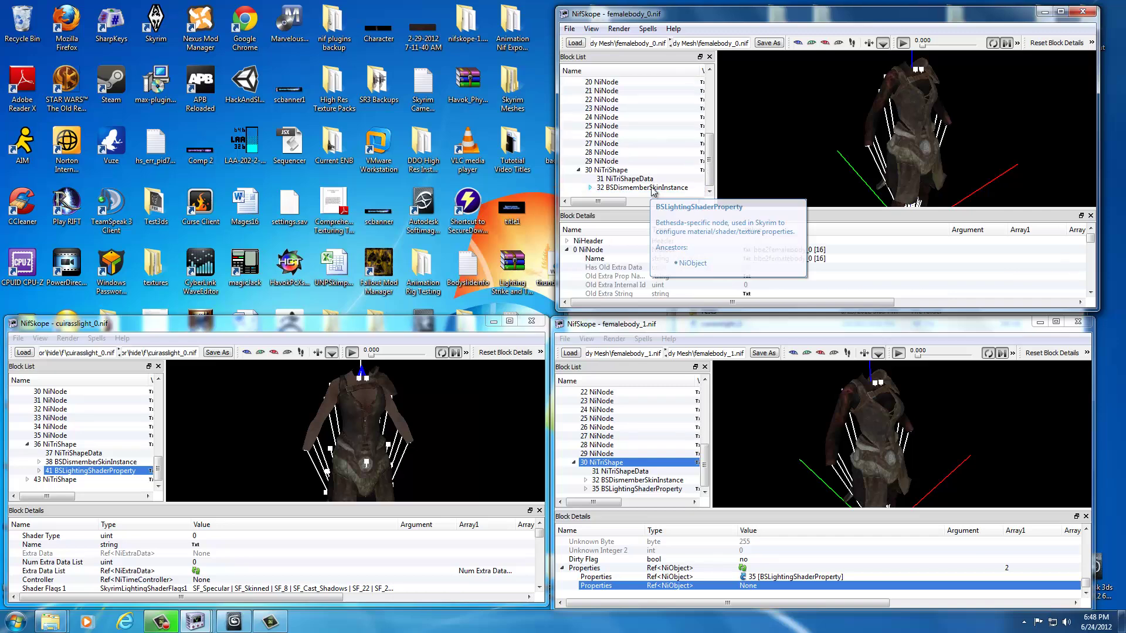
click(604, 171)
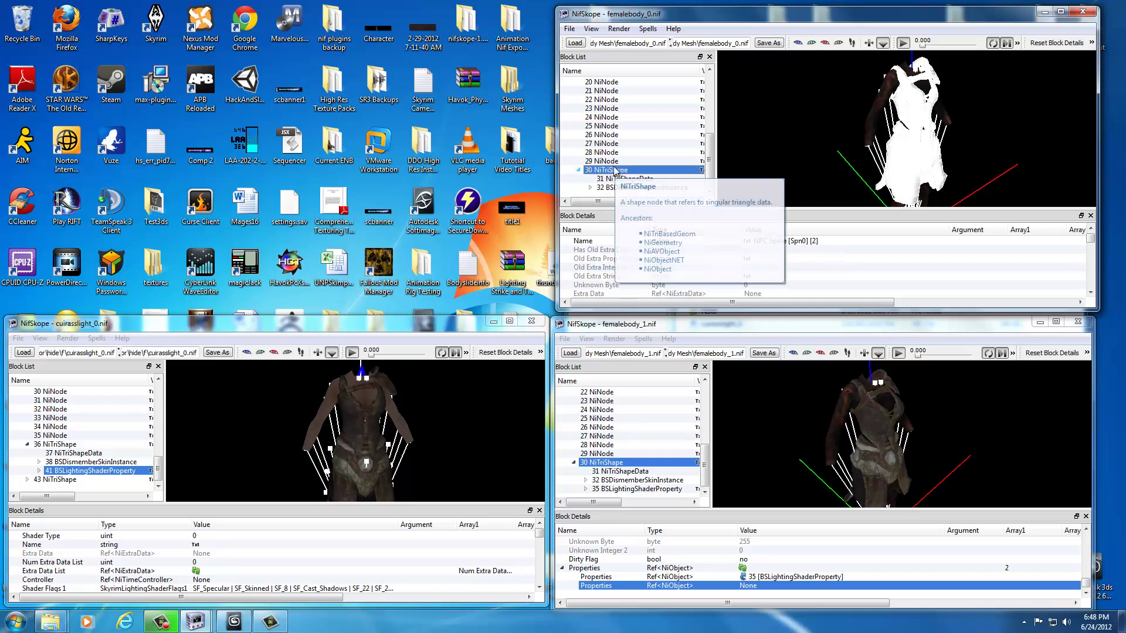
key(ctrl+v)
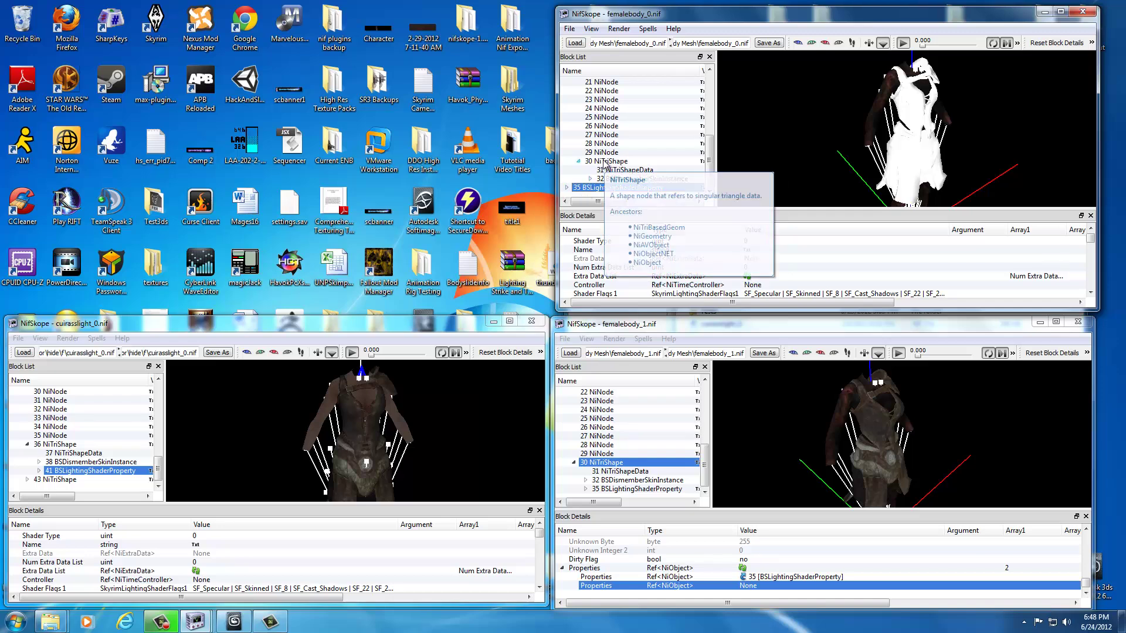
- Link 30 NiTriShape in femalebody_0.nif to its pasted shader by setting the first Properties entry to 35
click(604, 162)
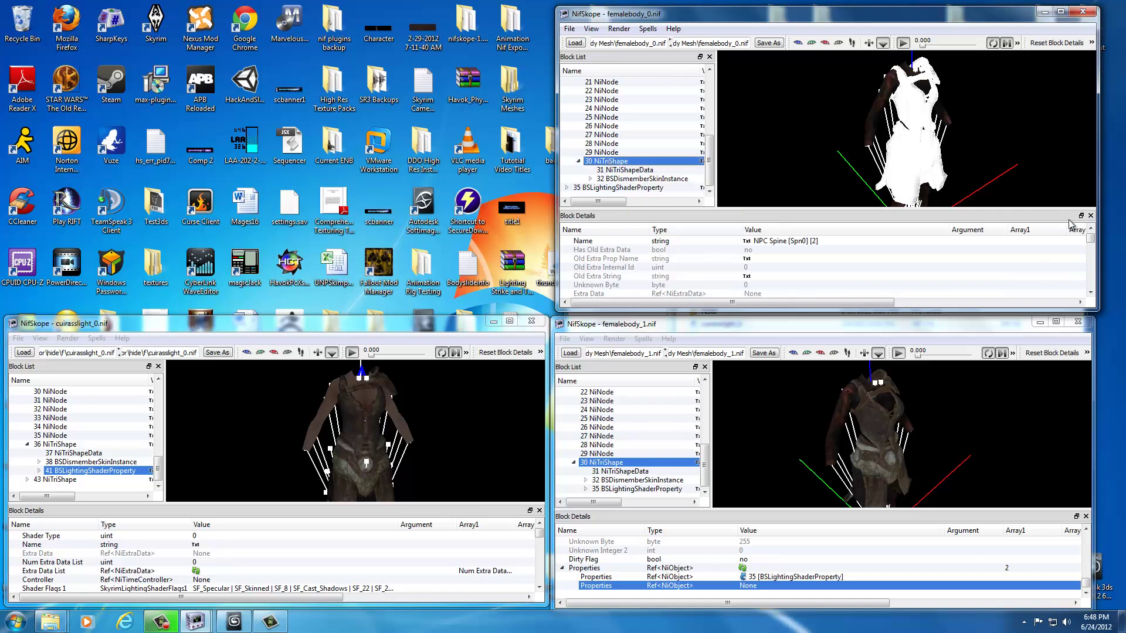
drag(1093, 243, 1090, 282)
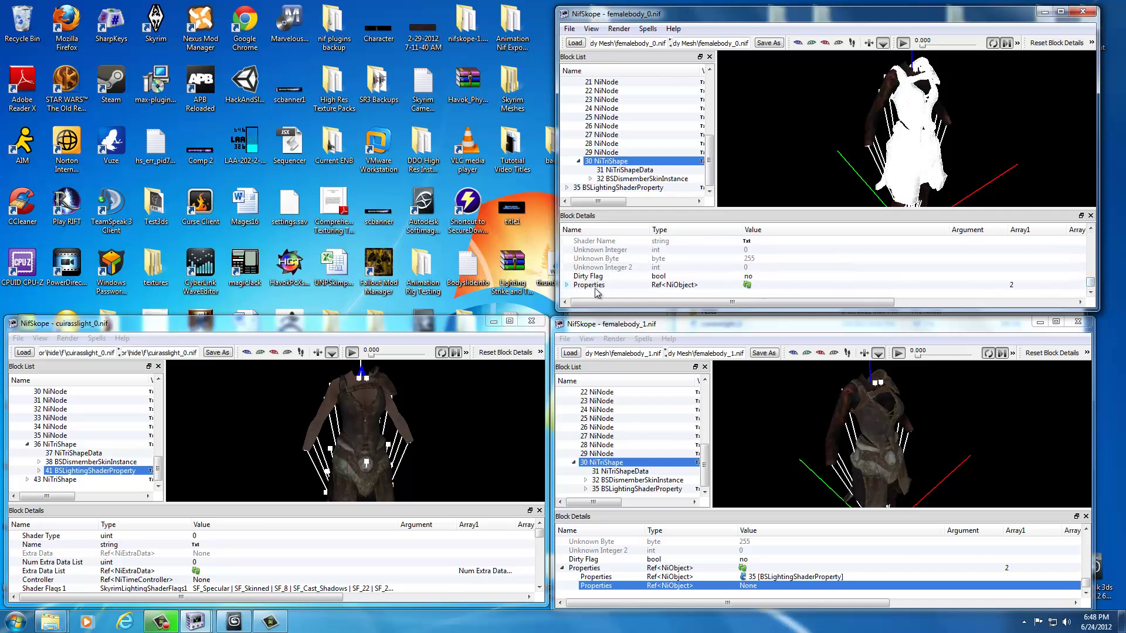
click(567, 286)
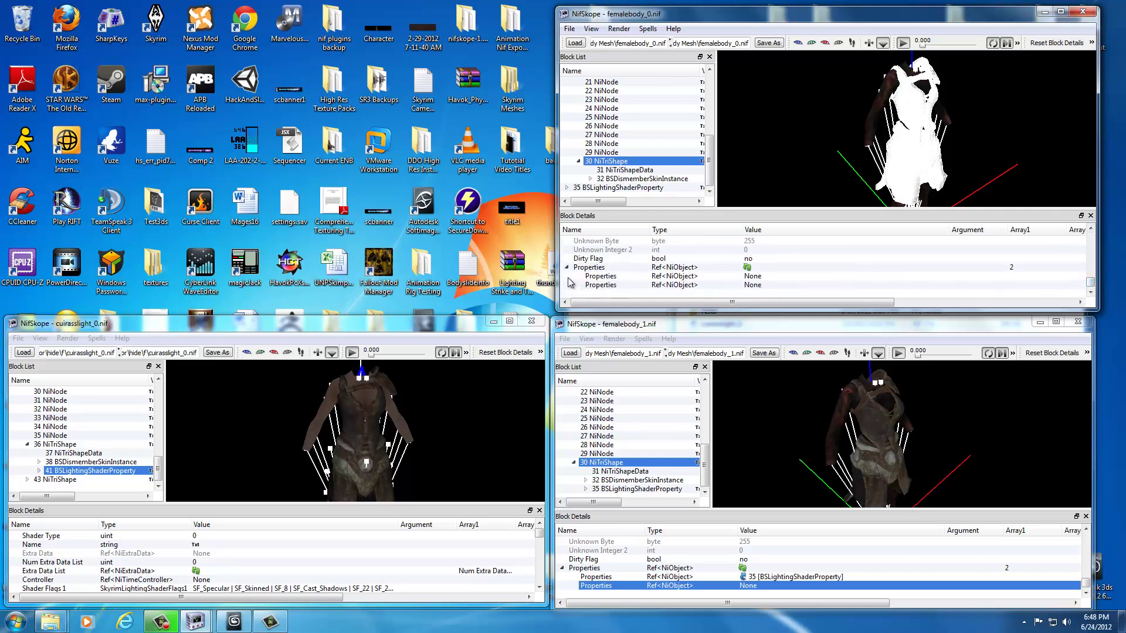
double_click(756, 277)
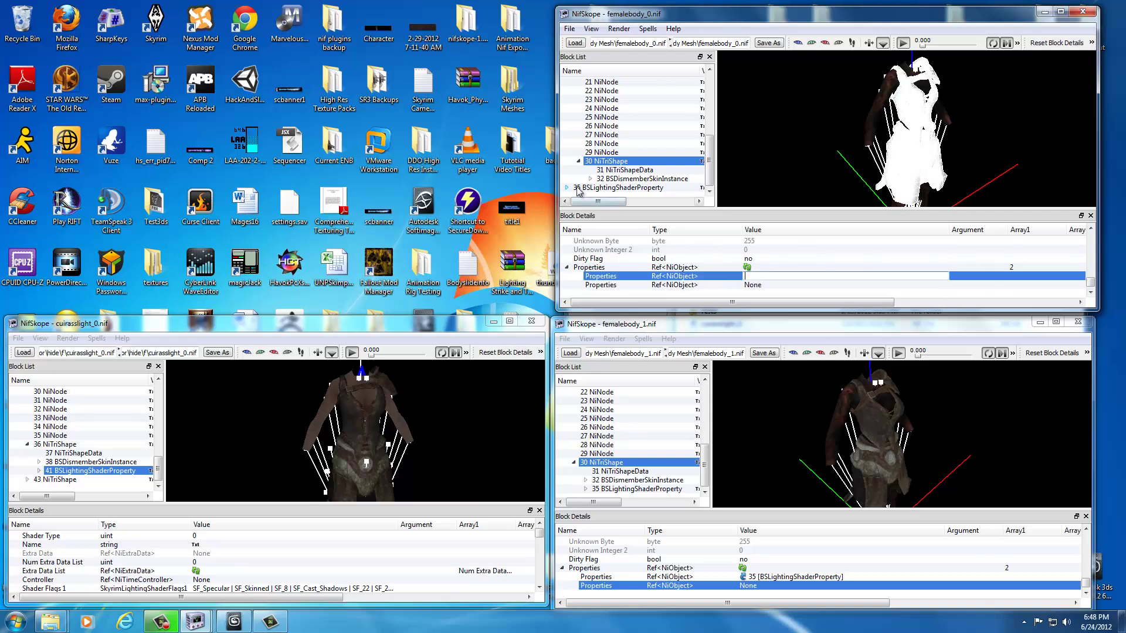
click(756, 285)
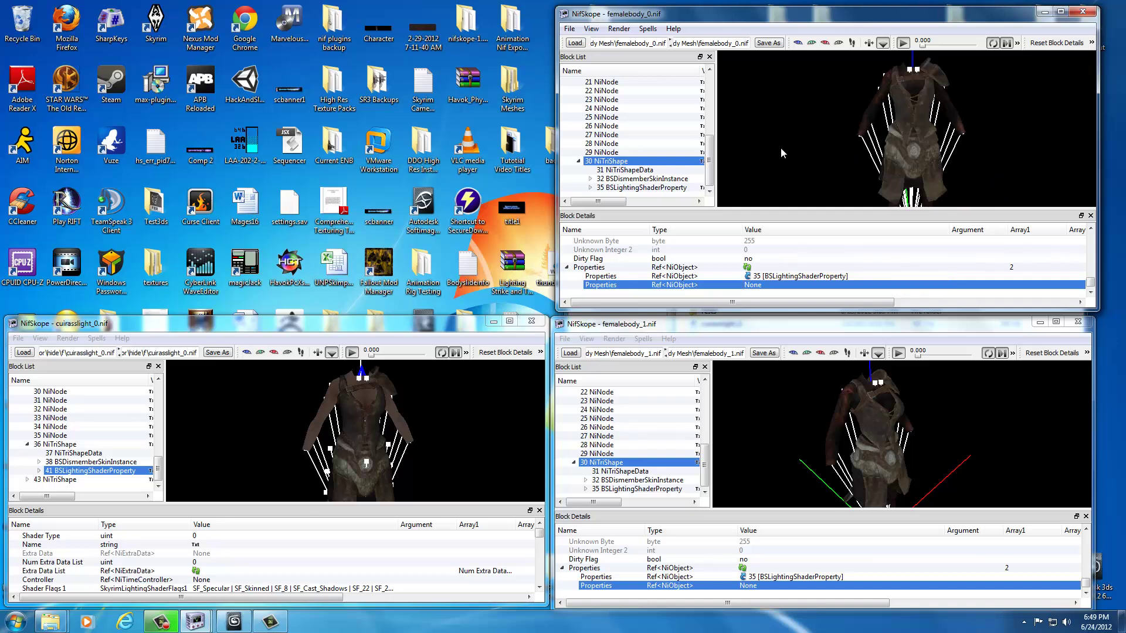
drag(781, 151, 843, 154)
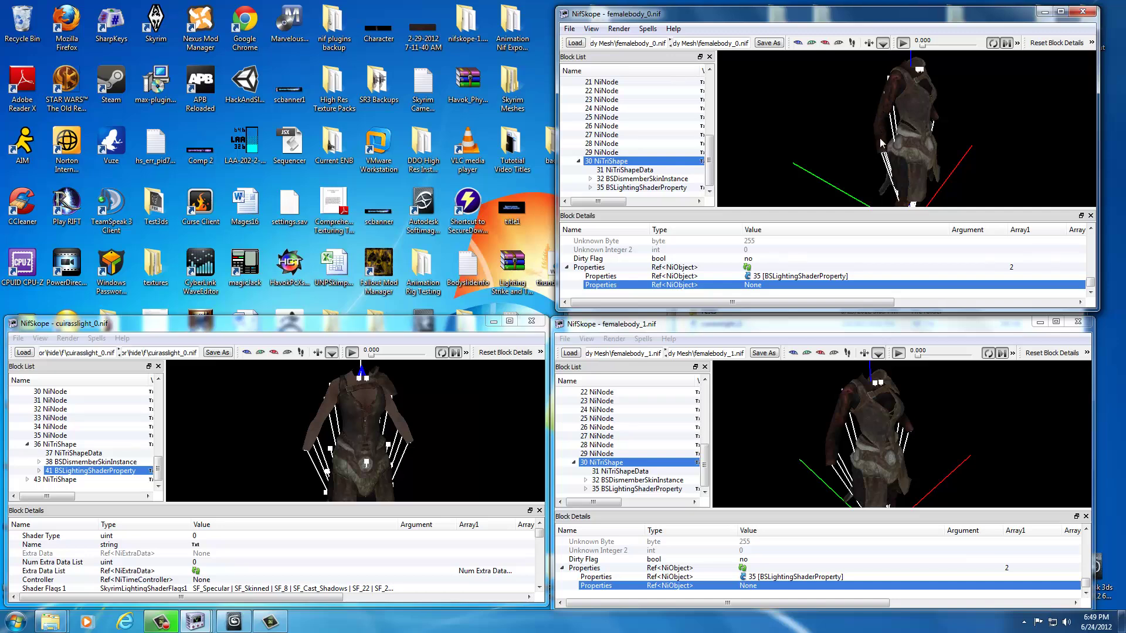
drag(994, 158, 964, 146)
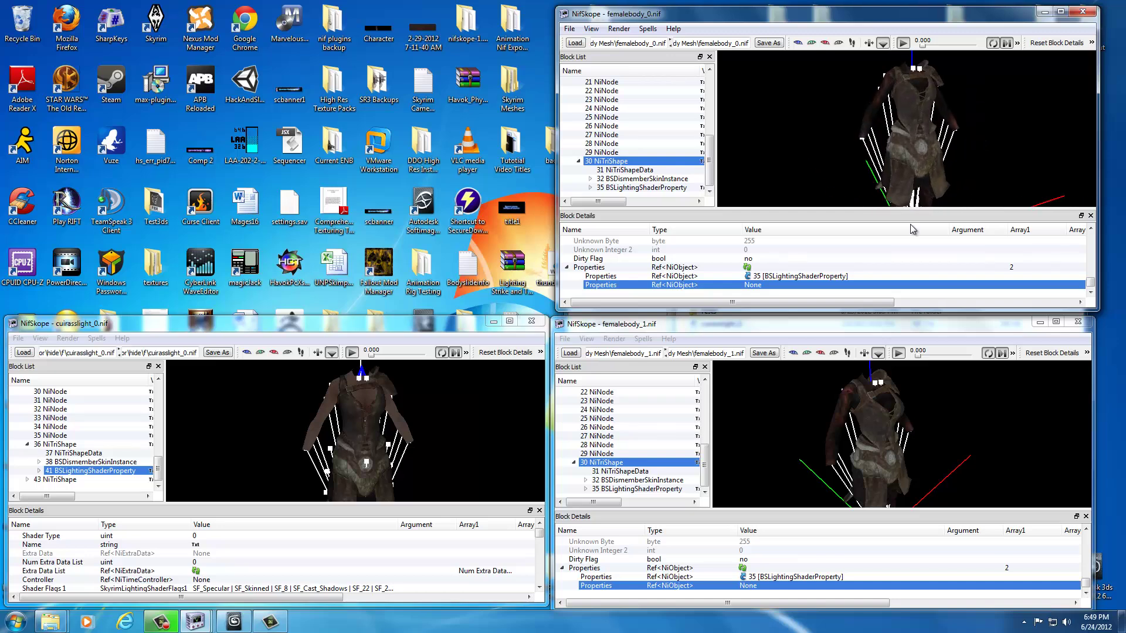
- Collapse 30 NiTriShape in femalebody_1.nif and femalebody_0.nif and inspect the combined armor models from several angles
mouse_move(811, 414)
mouse_down()
mouse_move(810, 356)
mouse_move(828, 404)
mouse_move(810, 420)
mouse_up()
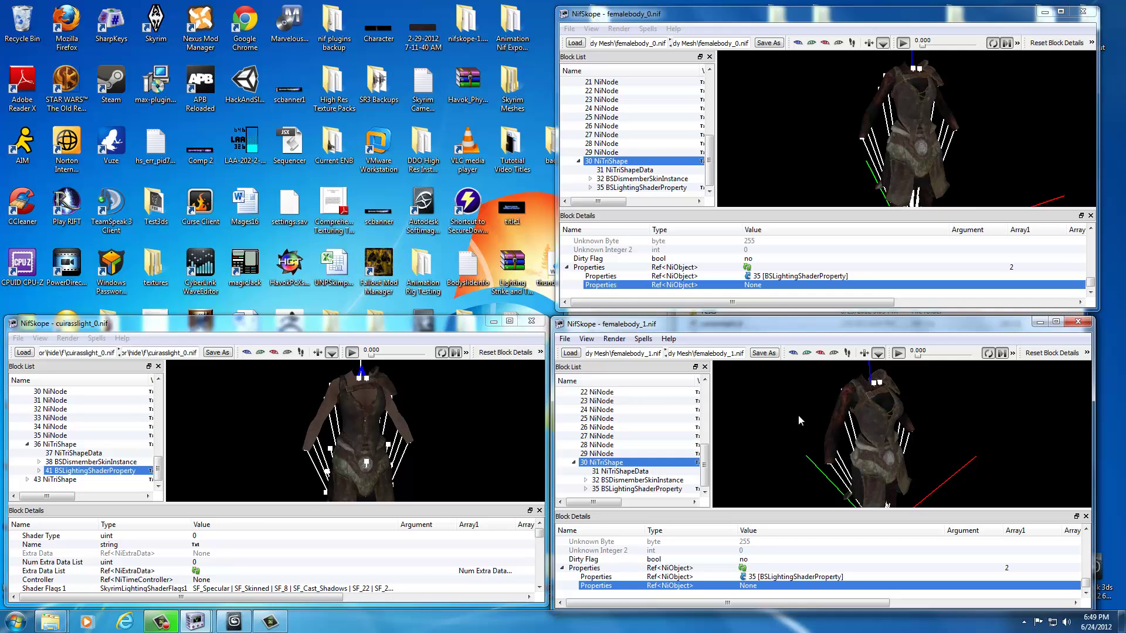
click(574, 463)
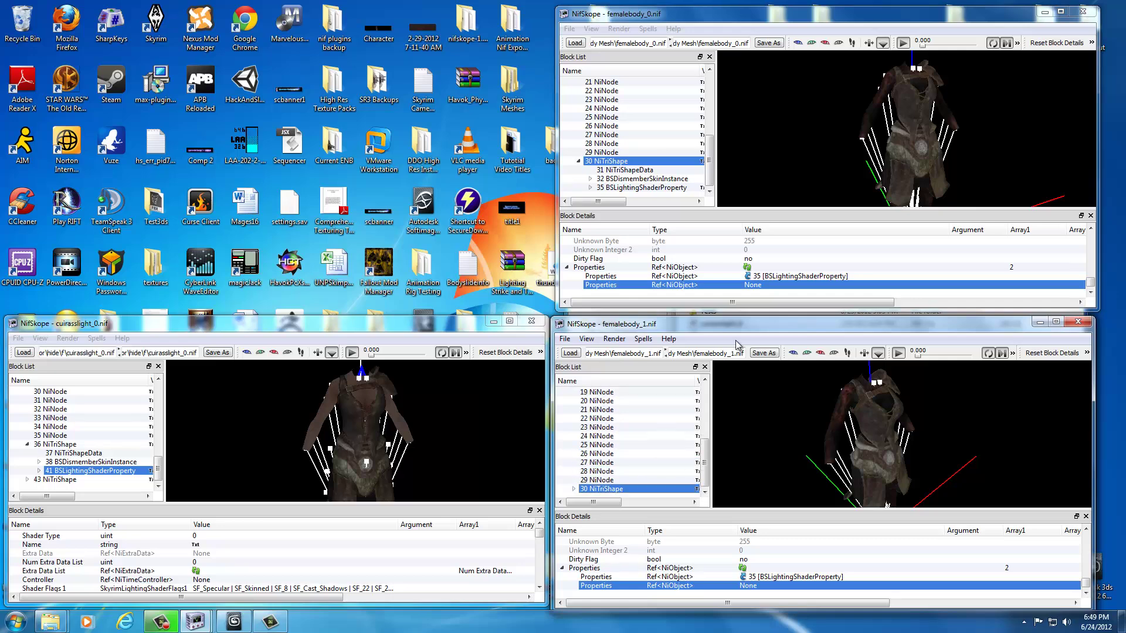
click(578, 161)
mouse_move(800, 121)
mouse_down()
mouse_move(762, 143)
mouse_move(812, 125)
mouse_up()
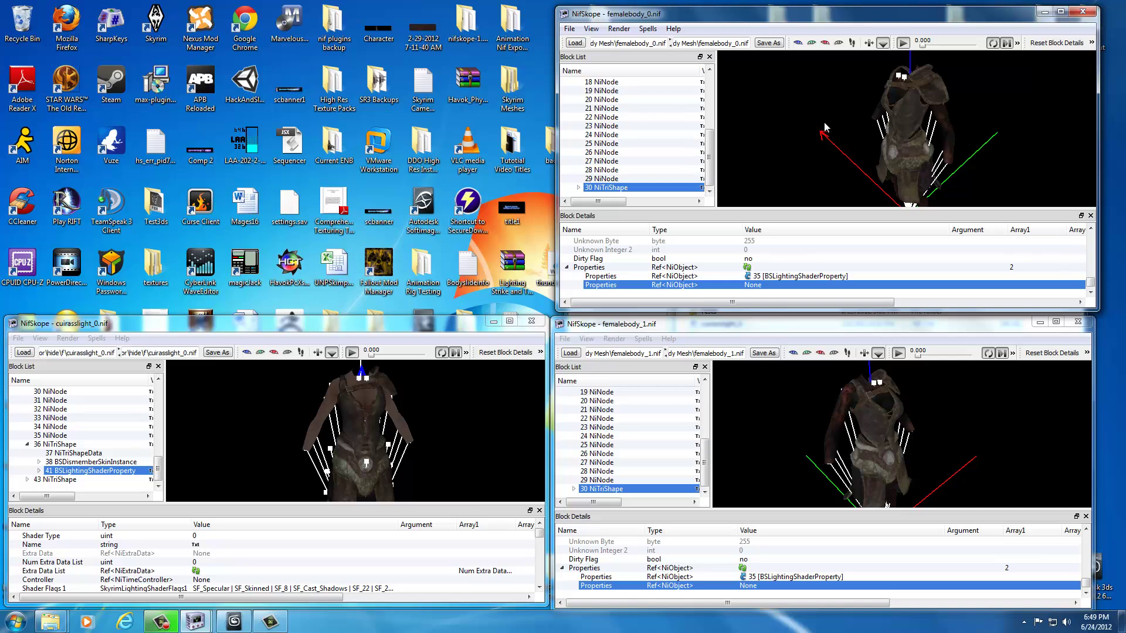
drag(825, 128, 932, 87)
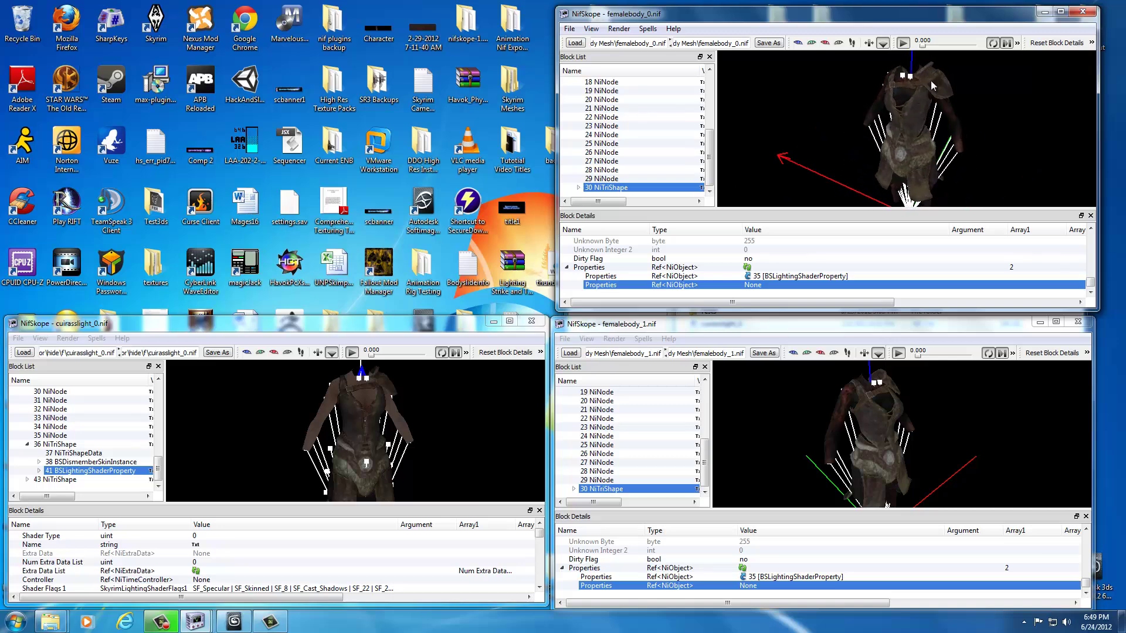
drag(841, 151, 887, 118)
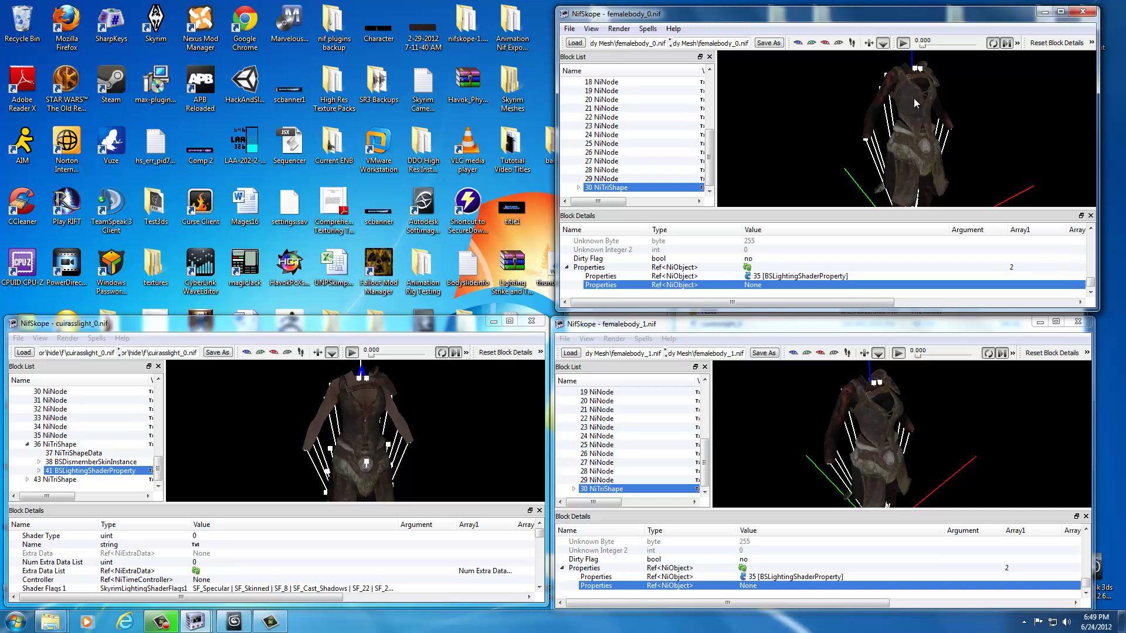
- Start saving femalebody_0.nif as a new file and browse to Desktop > UNP Custom Armors > data > meshes > armor > hide > f > Final
click(568, 28)
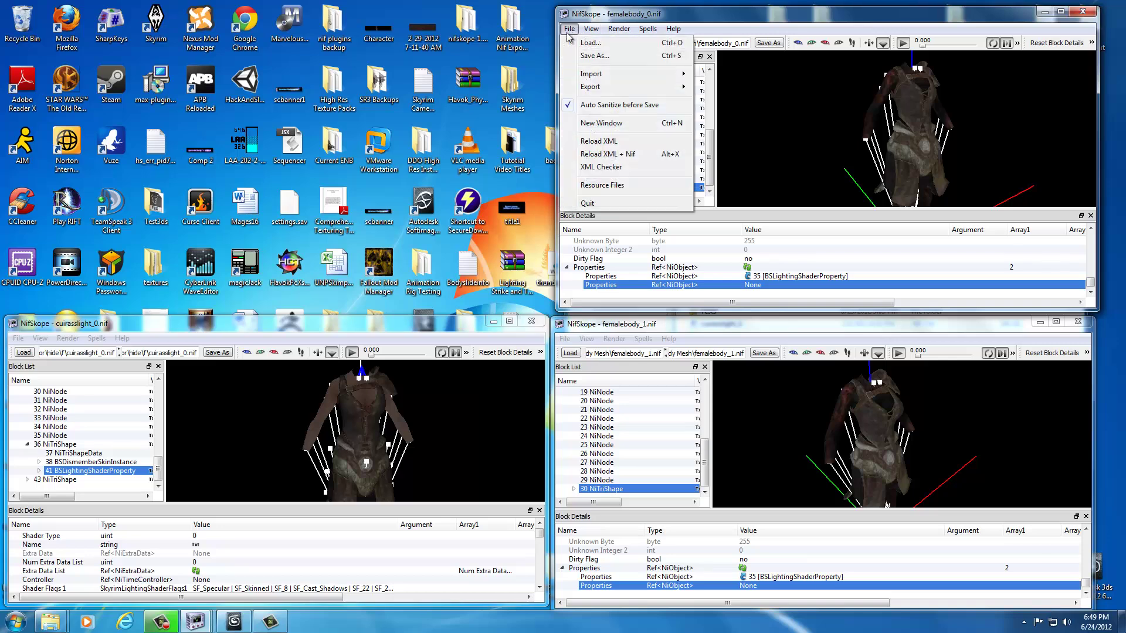
click(593, 55)
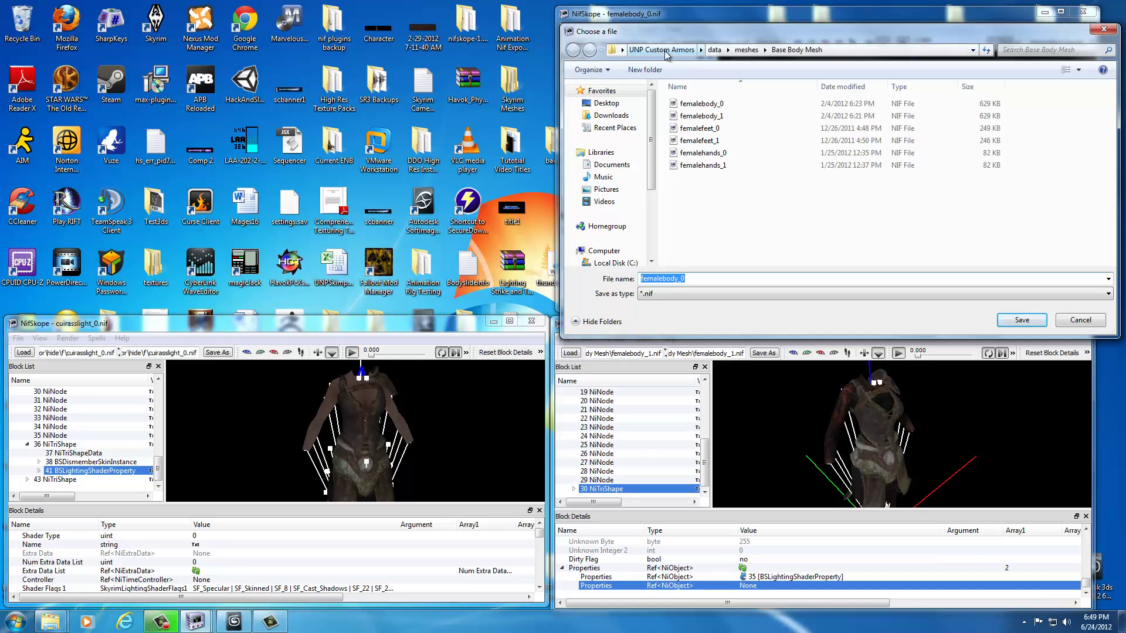
click(608, 103)
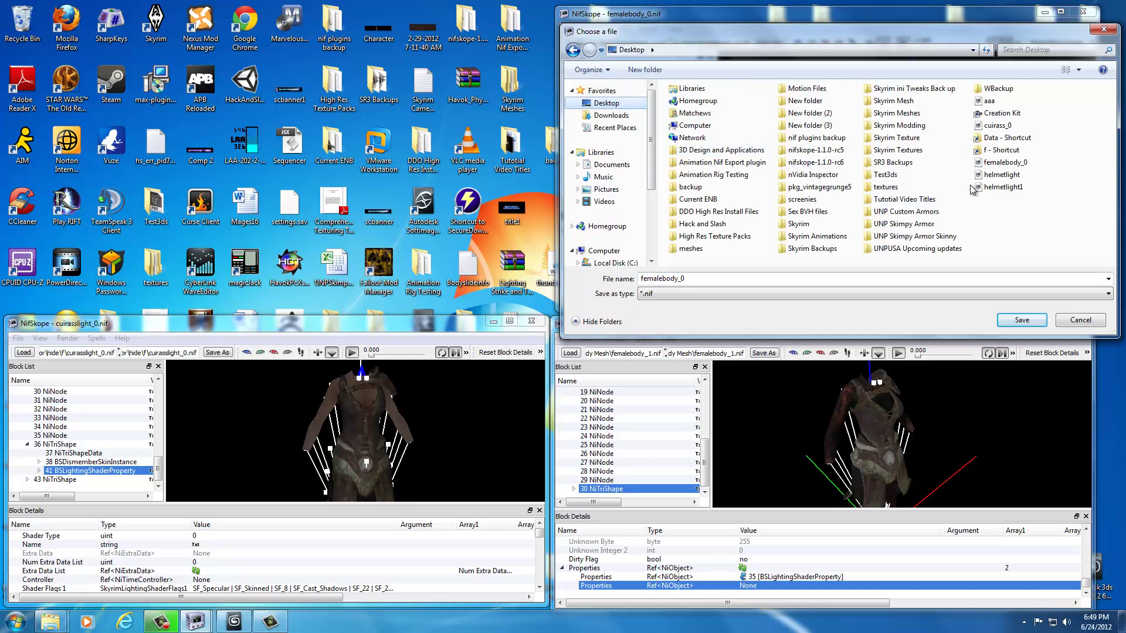
click(890, 215)
double_click(891, 215)
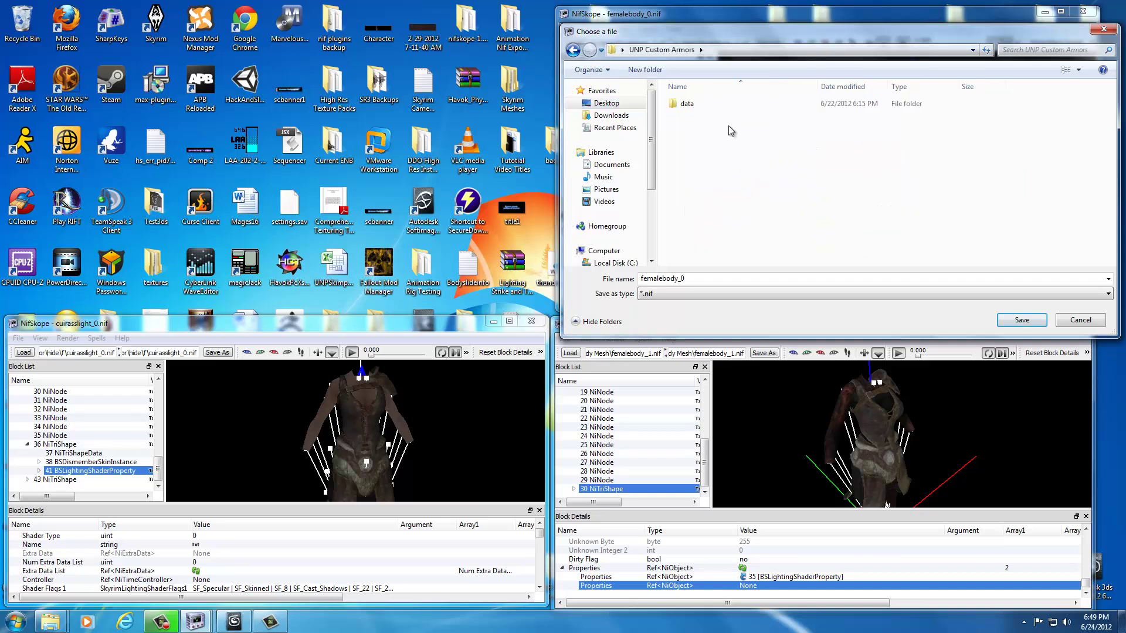
double_click(688, 105)
double_click(688, 104)
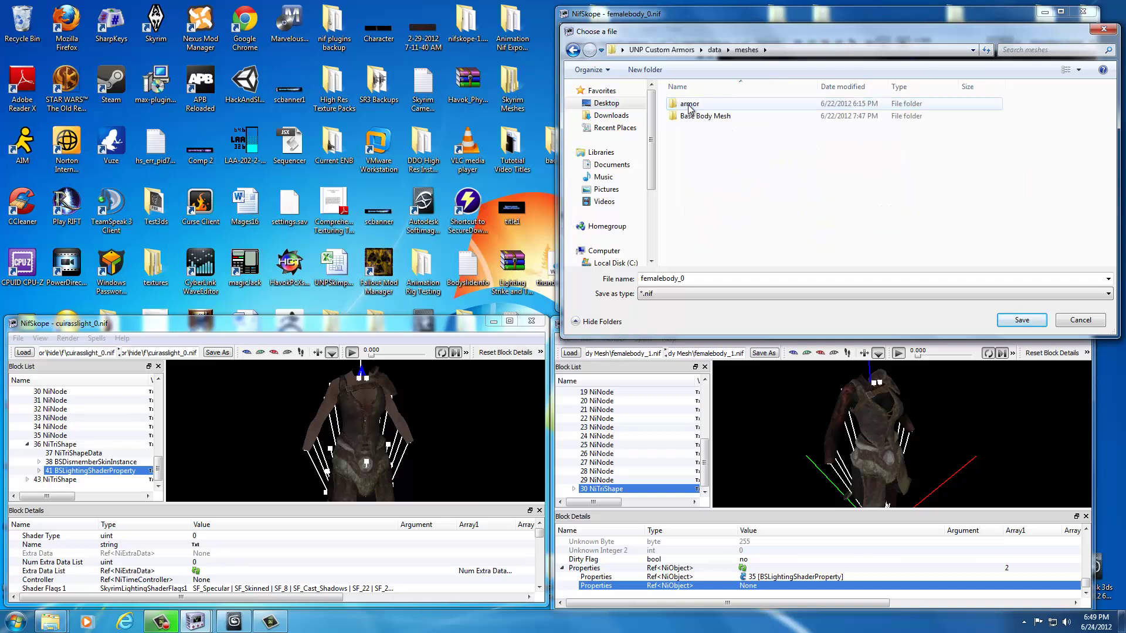
double_click(690, 105)
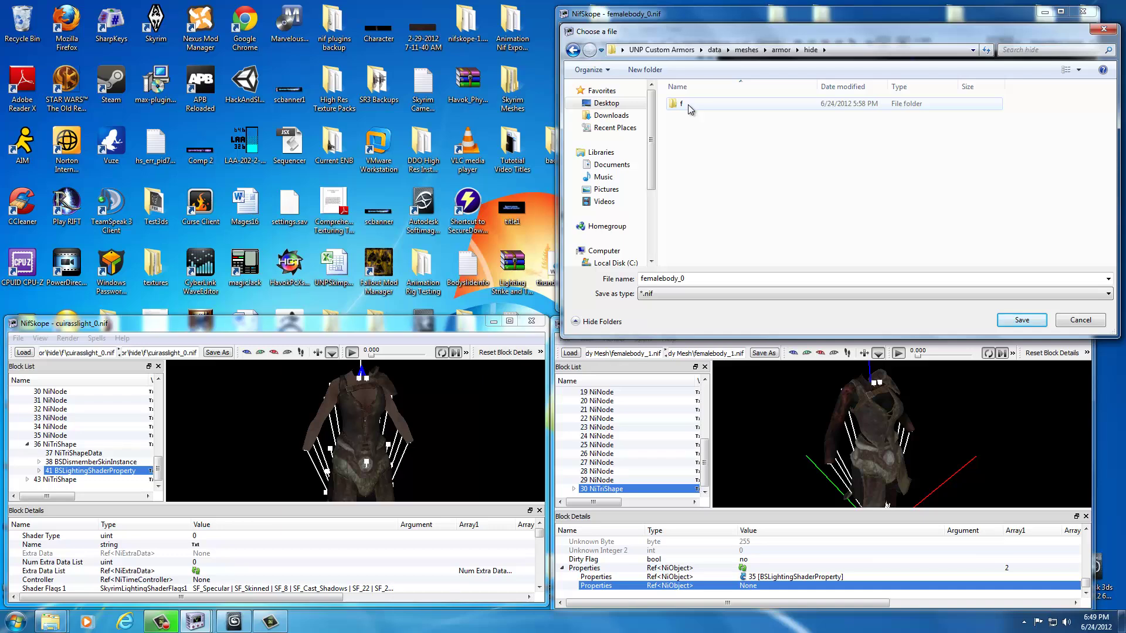
double_click(690, 108)
double_click(692, 108)
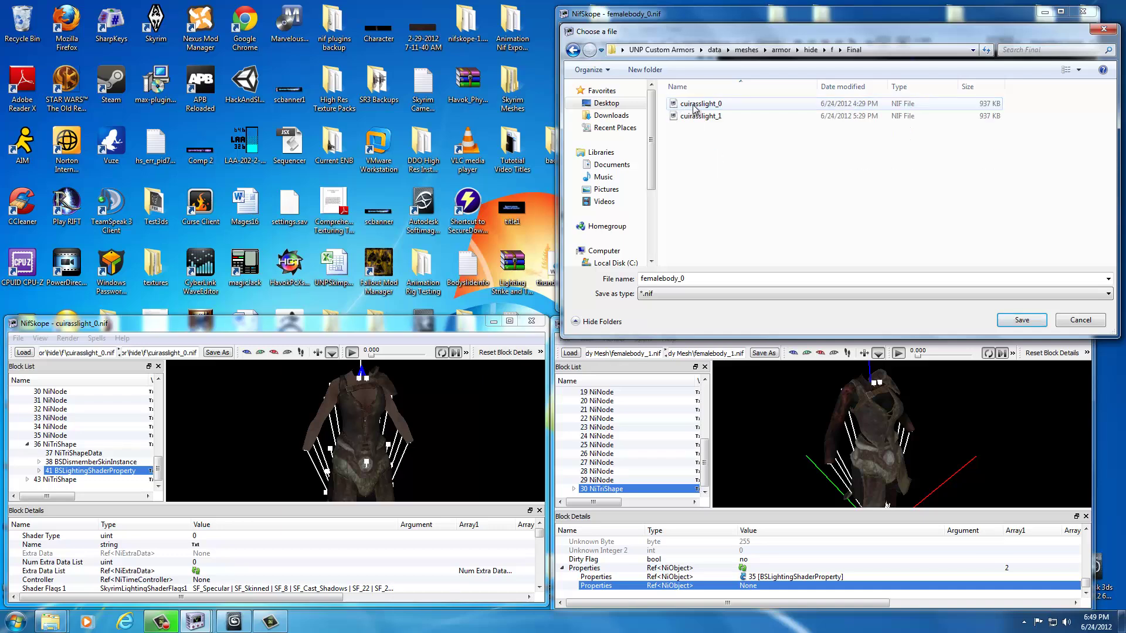
- Save the combined femalebody_0 mesh over the existing cuirasslight_0.nif in the Final folder
click(698, 104)
drag(623, 31, 626, 93)
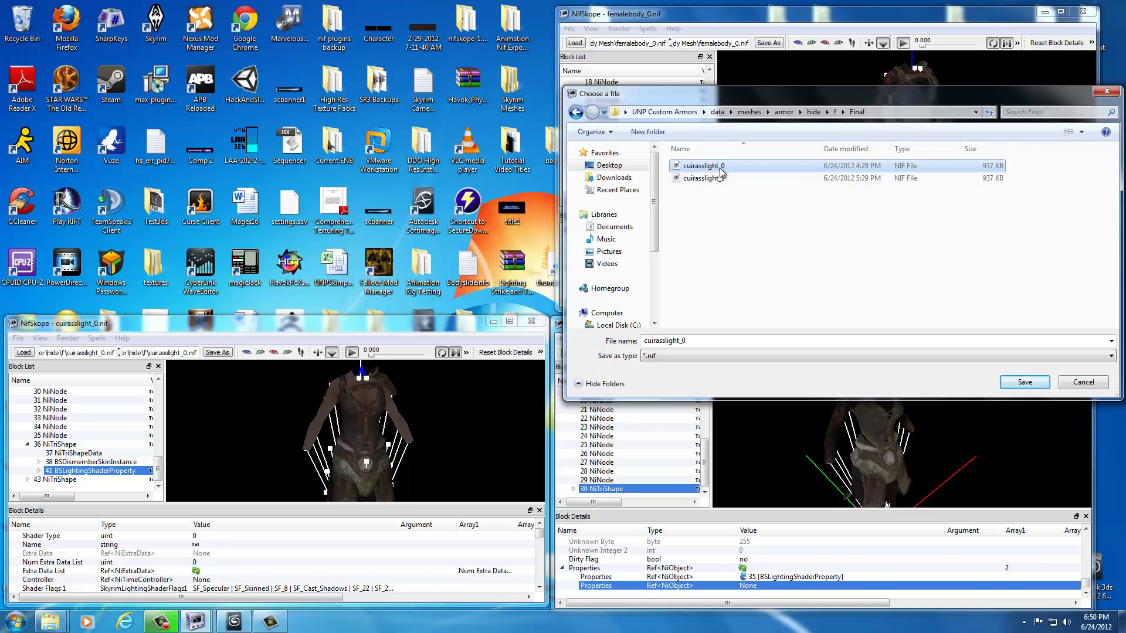
click(1024, 383)
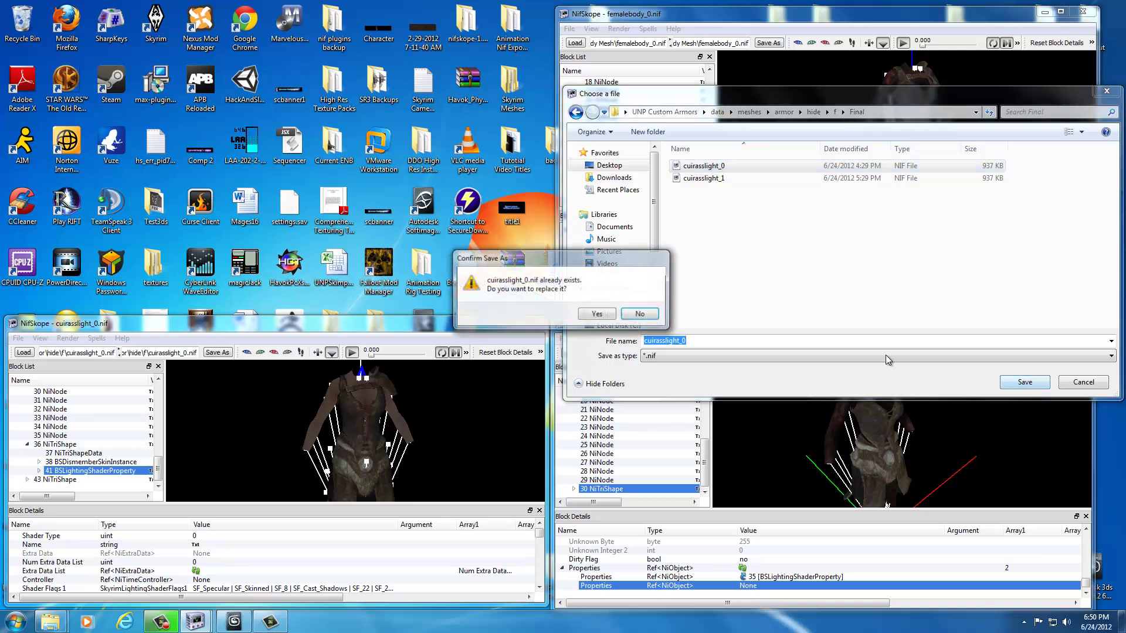
click(599, 314)
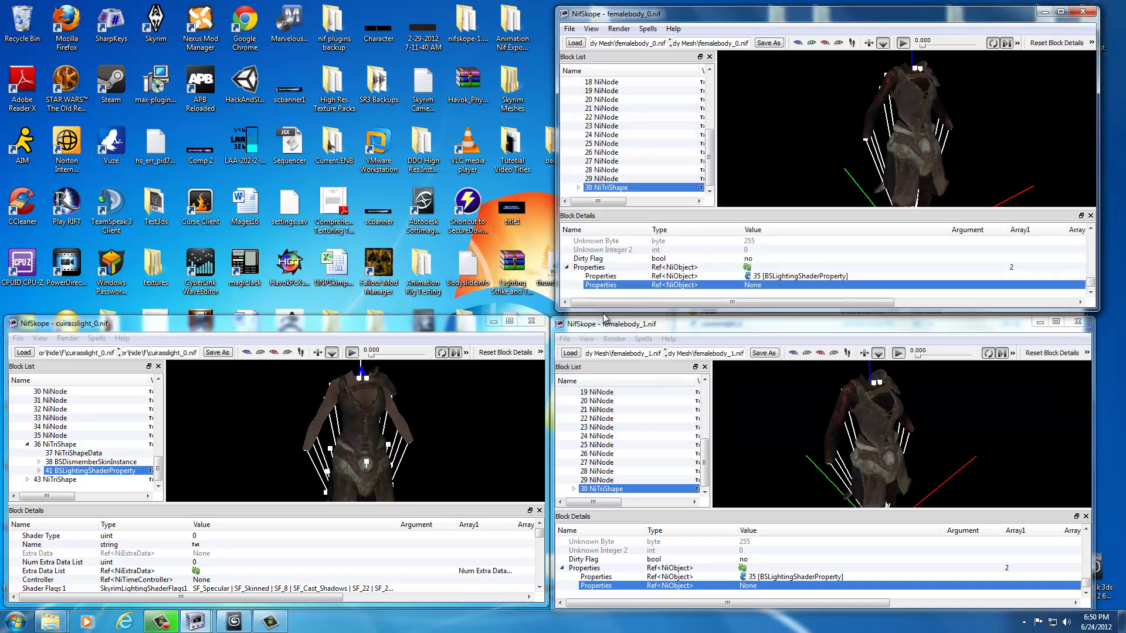
- Start saving femalebody_1.nif as a new file and browse to UNP Custom Armors > data > meshes > armor > hide > f > Final
click(565, 339)
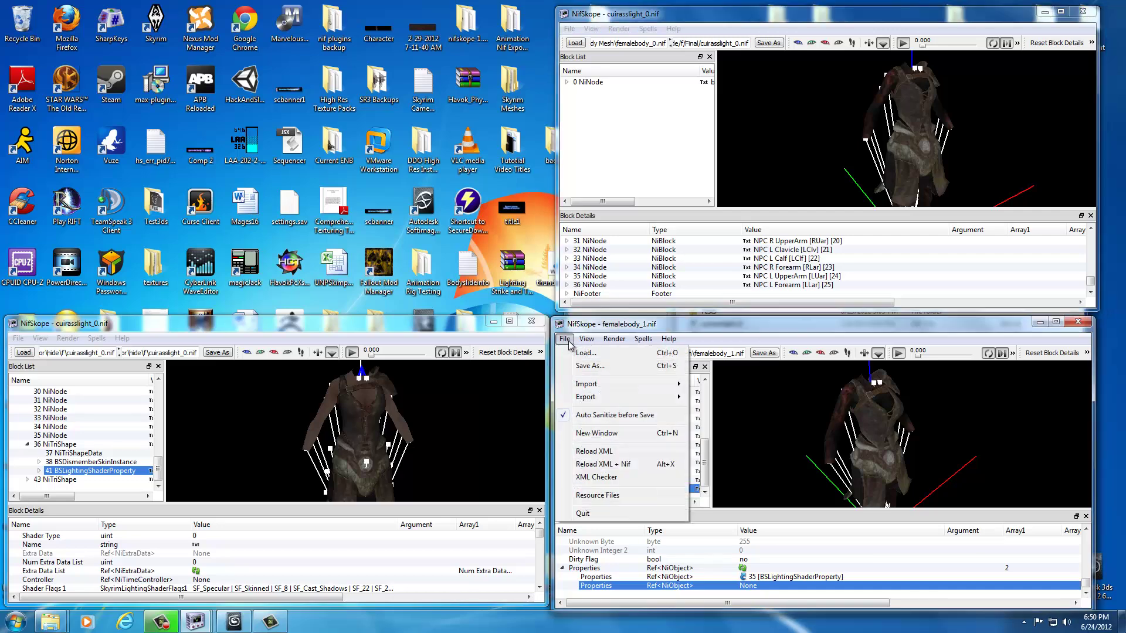
click(590, 366)
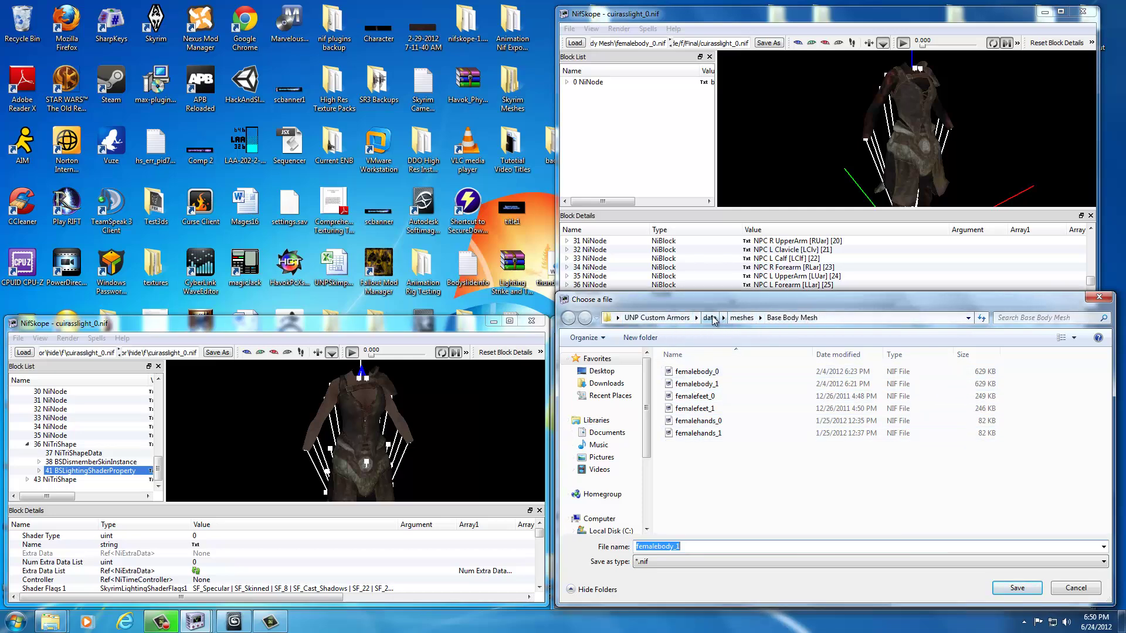
click(656, 318)
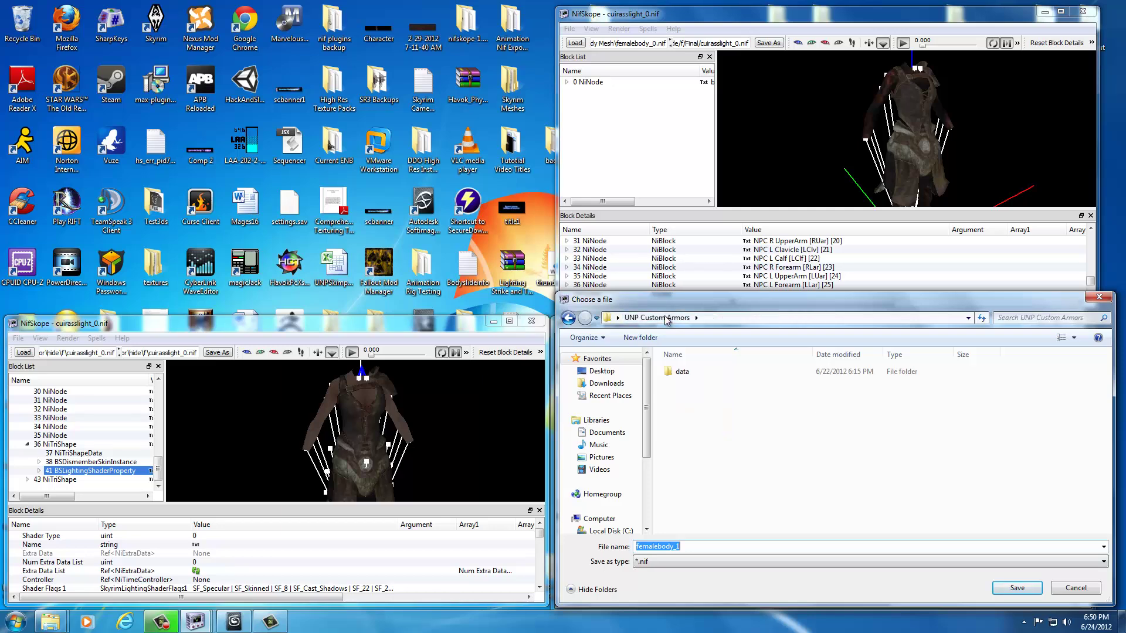
click(679, 375)
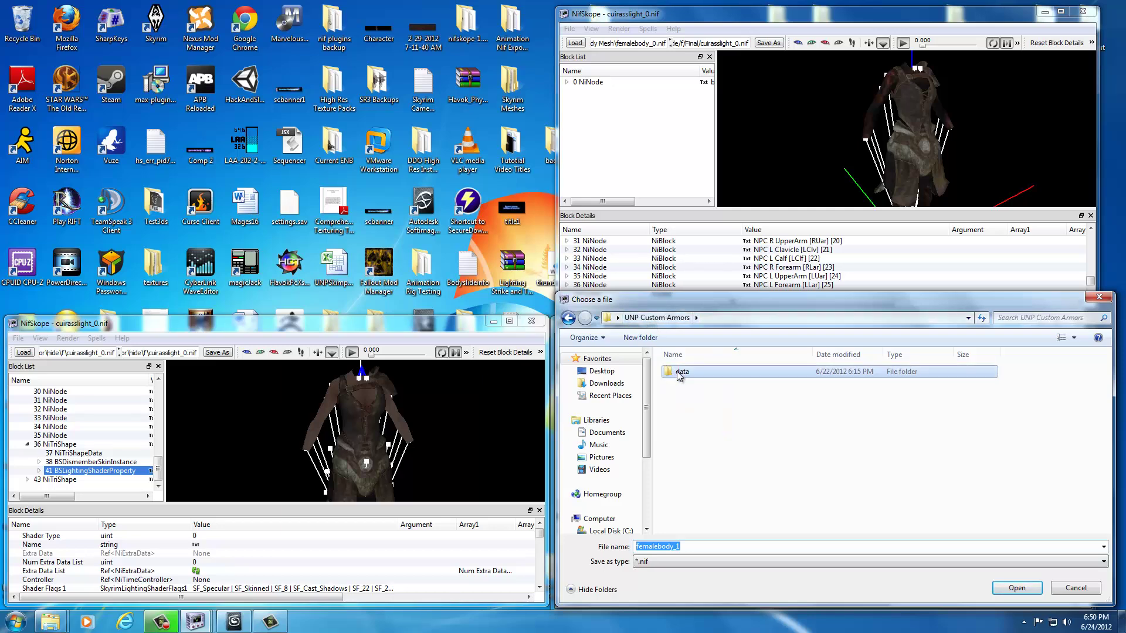
double_click(679, 376)
double_click(679, 376)
double_click(679, 376)
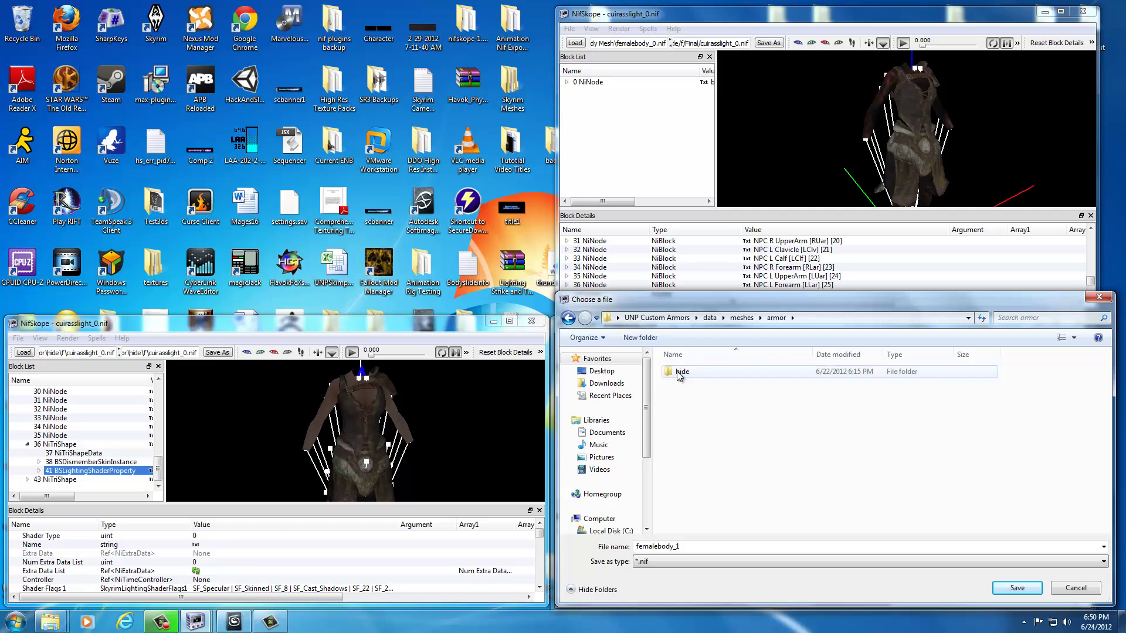
double_click(679, 373)
double_click(680, 376)
double_click(679, 373)
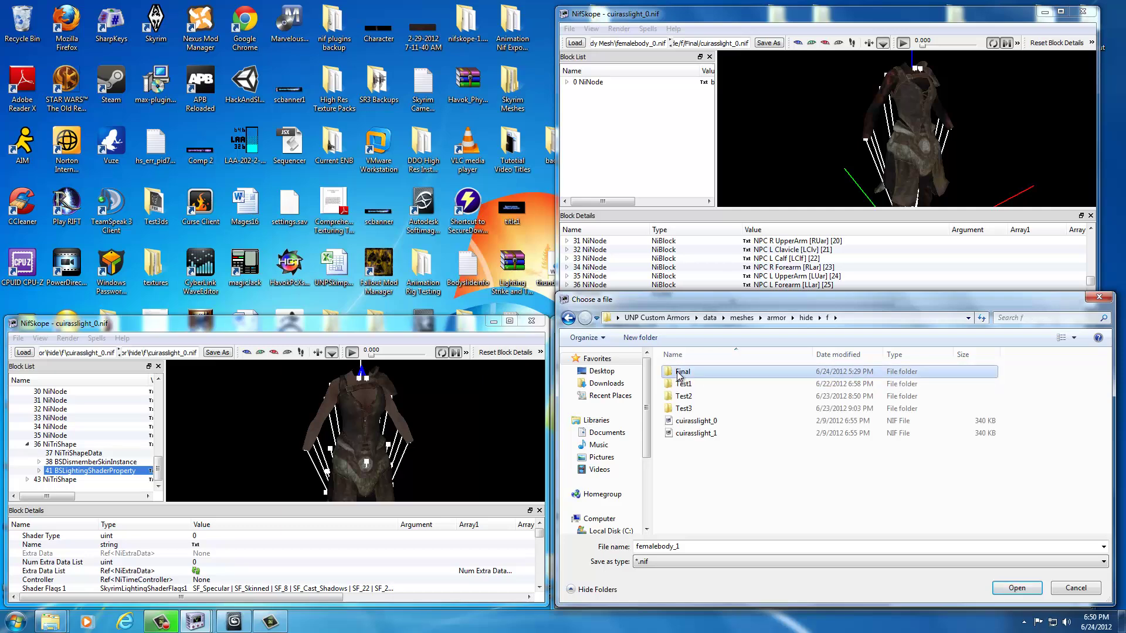
- Save the combined femalebody_1 mesh over the existing cuirasslight_1.nif in the Final folder
click(688, 386)
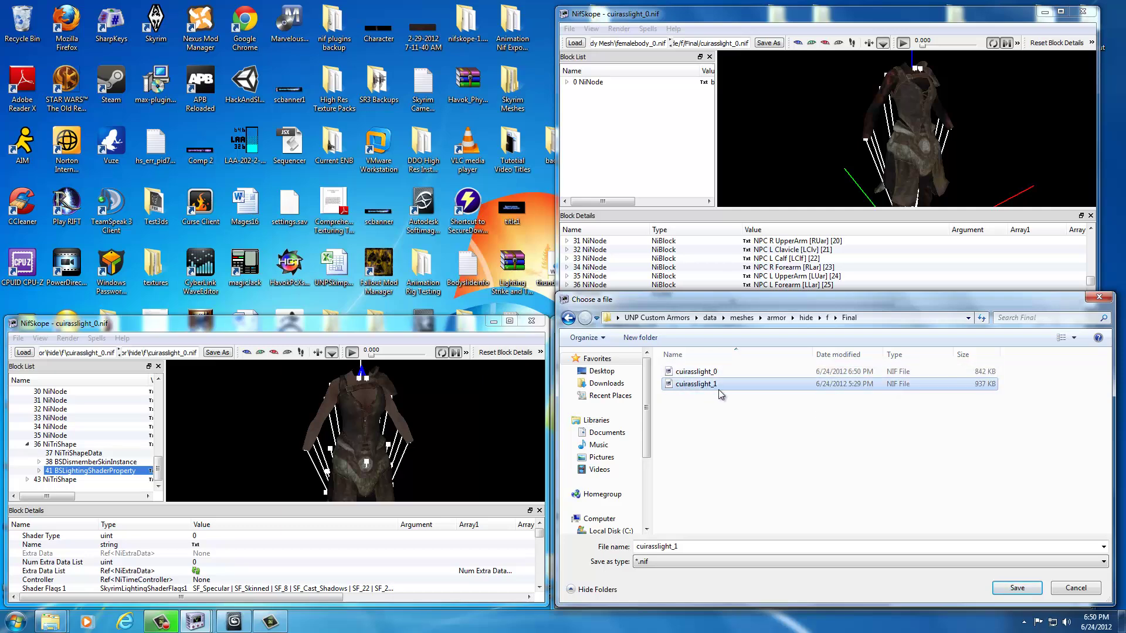
key(Return)
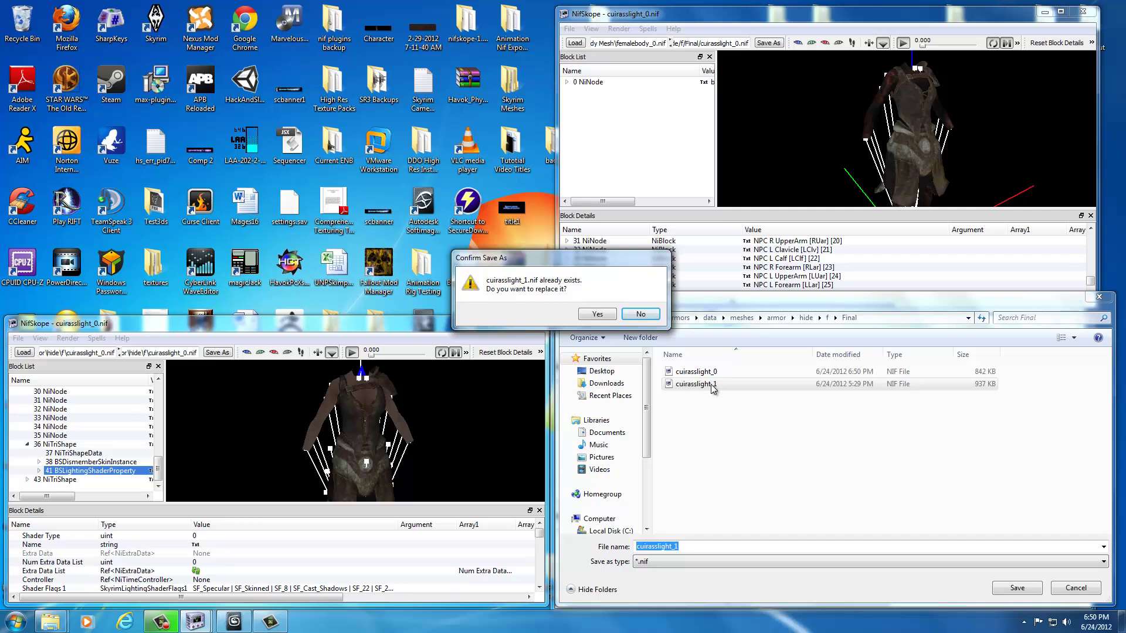
click(593, 315)
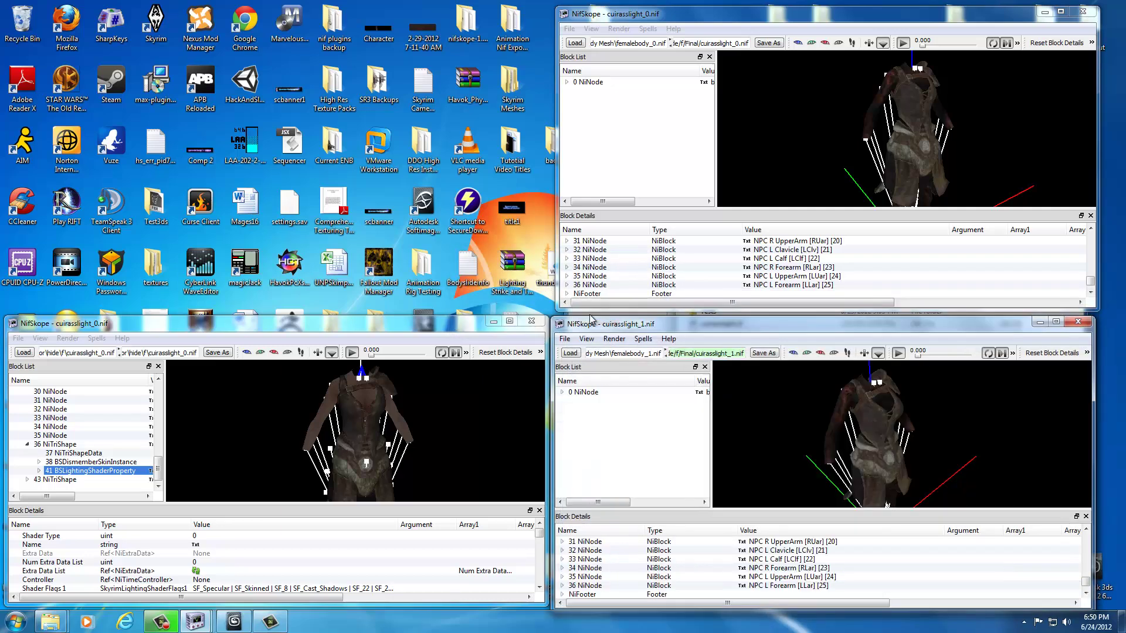